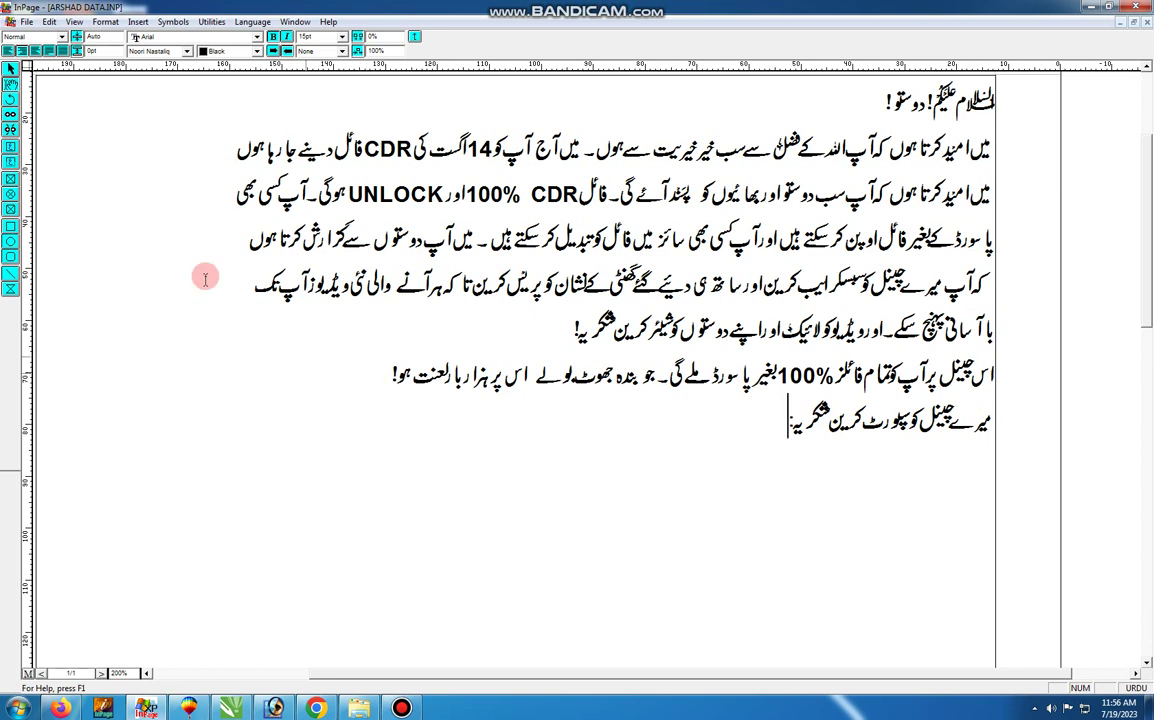
# Step: Switch to CorelDRAW and ungroup the complete 14 August banner design
pyautogui.click(240, 705)
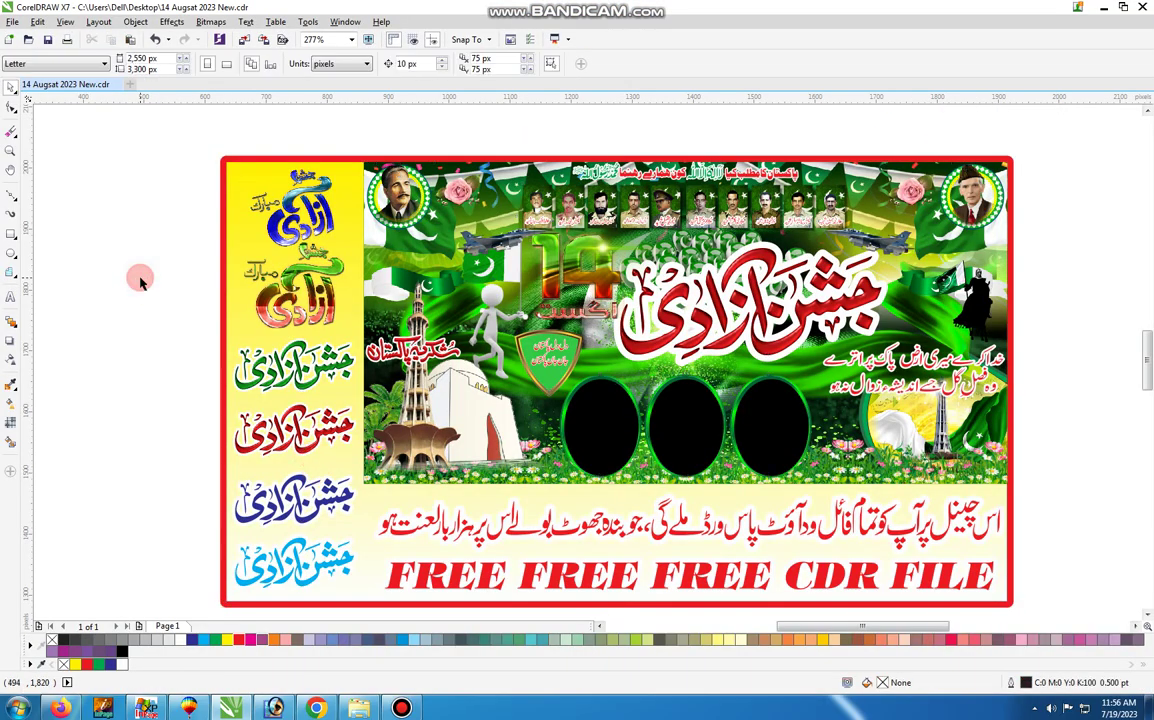
pyautogui.click(9, 152)
pyautogui.moveTo(215, 153); pyautogui.dragTo(1014, 597)
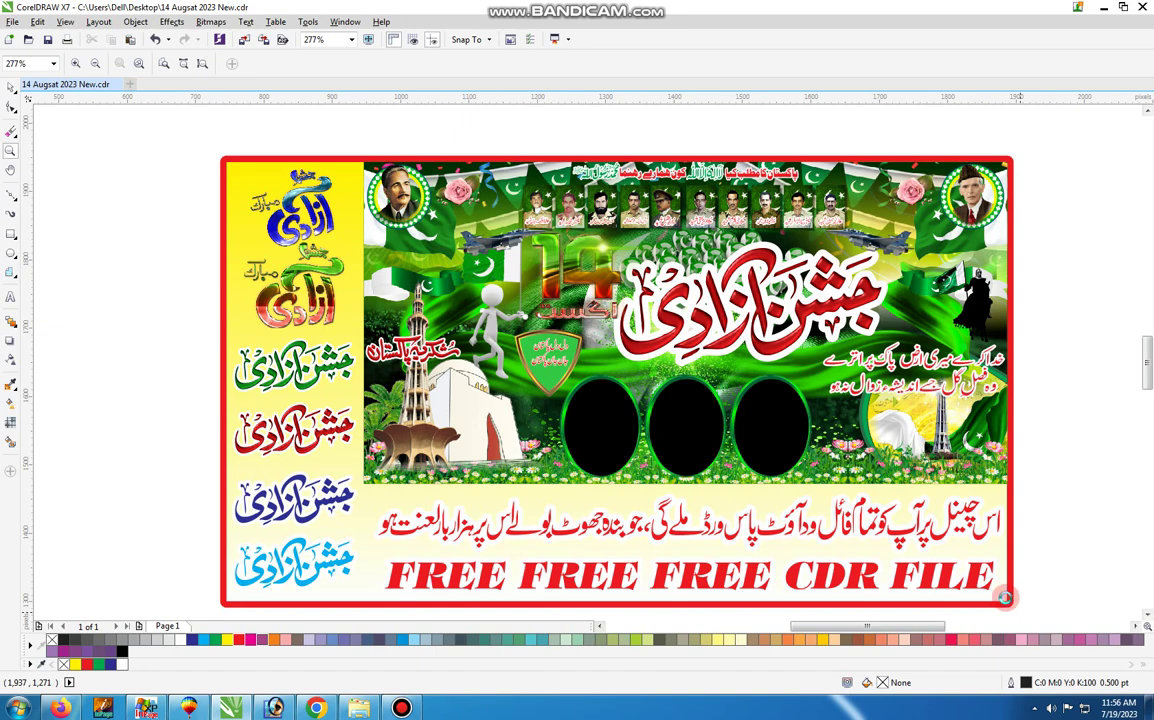
pyautogui.scroll(1, 1004, 598)
pyautogui.click(10, 88)
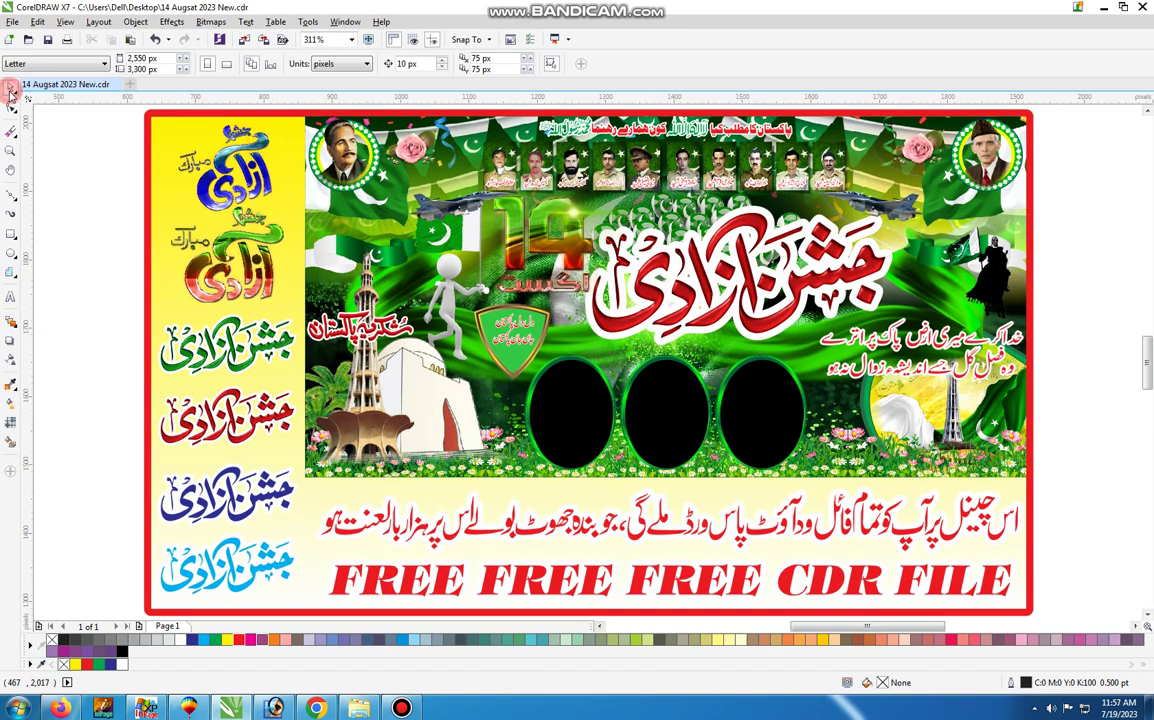
pyautogui.click(240, 181)
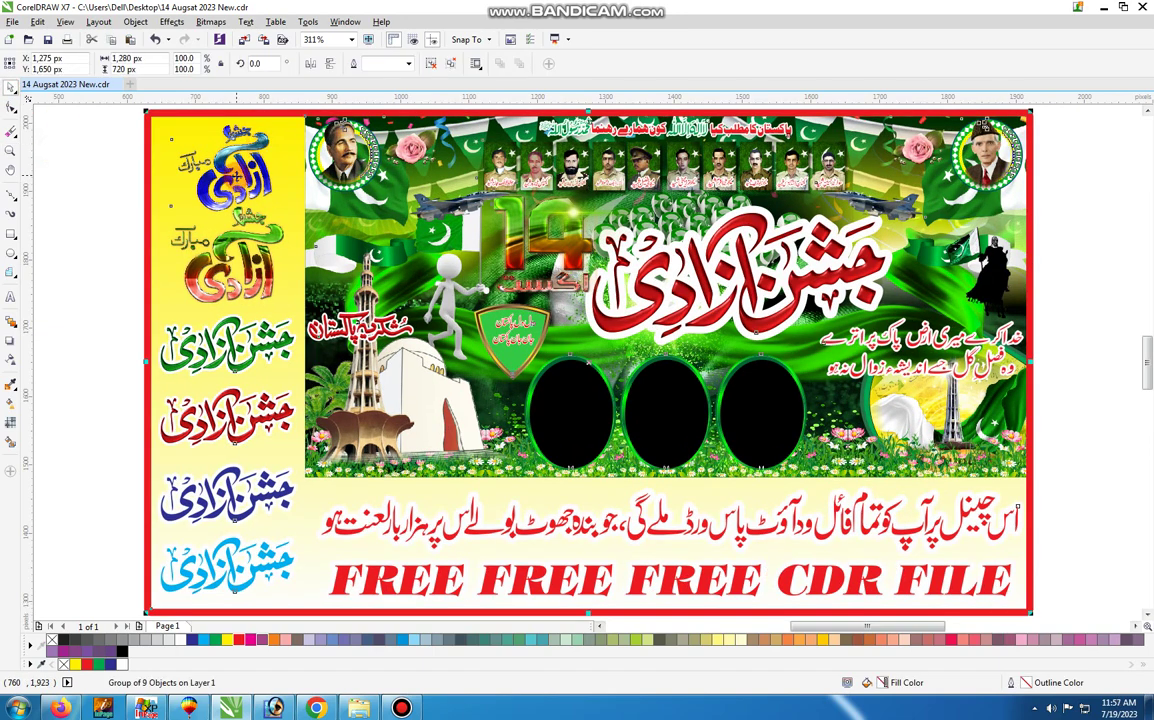
pyautogui.click(433, 65)
pyautogui.click(87, 197)
# Step: Delete the blue and the red-green Azadi Mubarak bitmaps from the yellow side strip of the banner
pyautogui.click(286, 188)
pyautogui.click(258, 187)
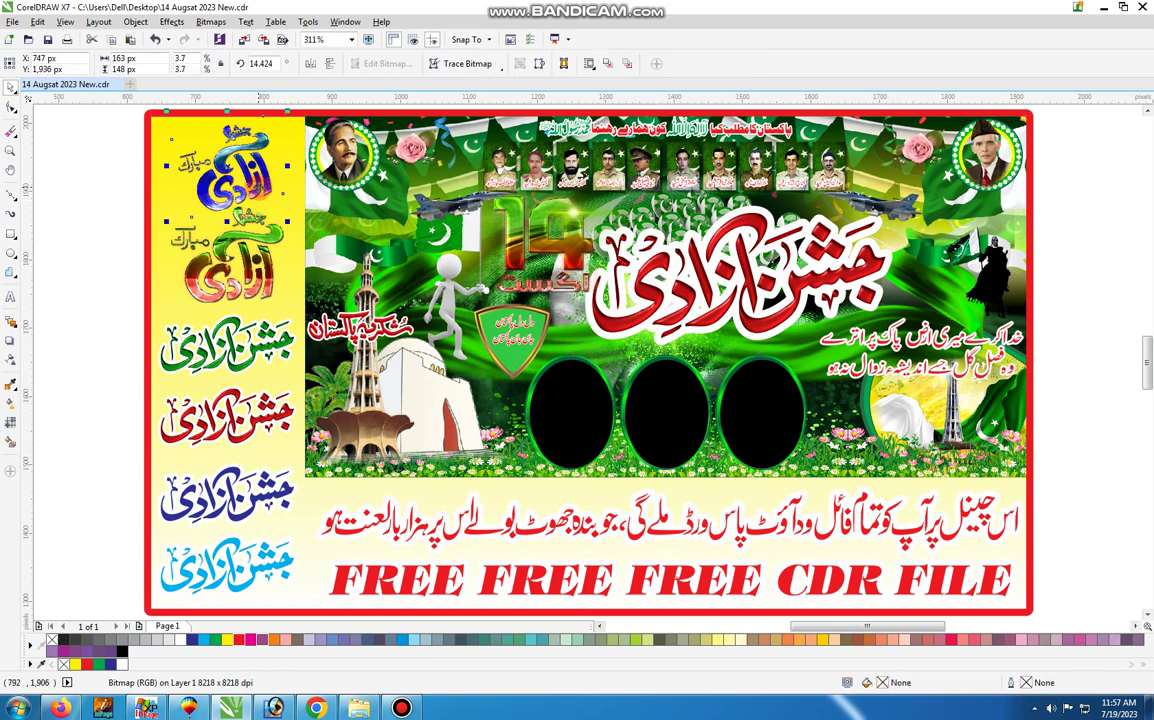
pyautogui.press('Delete')
pyautogui.click(250, 227)
pyautogui.press('Delete')
# Step: Delete the green and the red Jashn-e-Azadi calligraphy titles from the yellow side strip
pyautogui.click(249, 331)
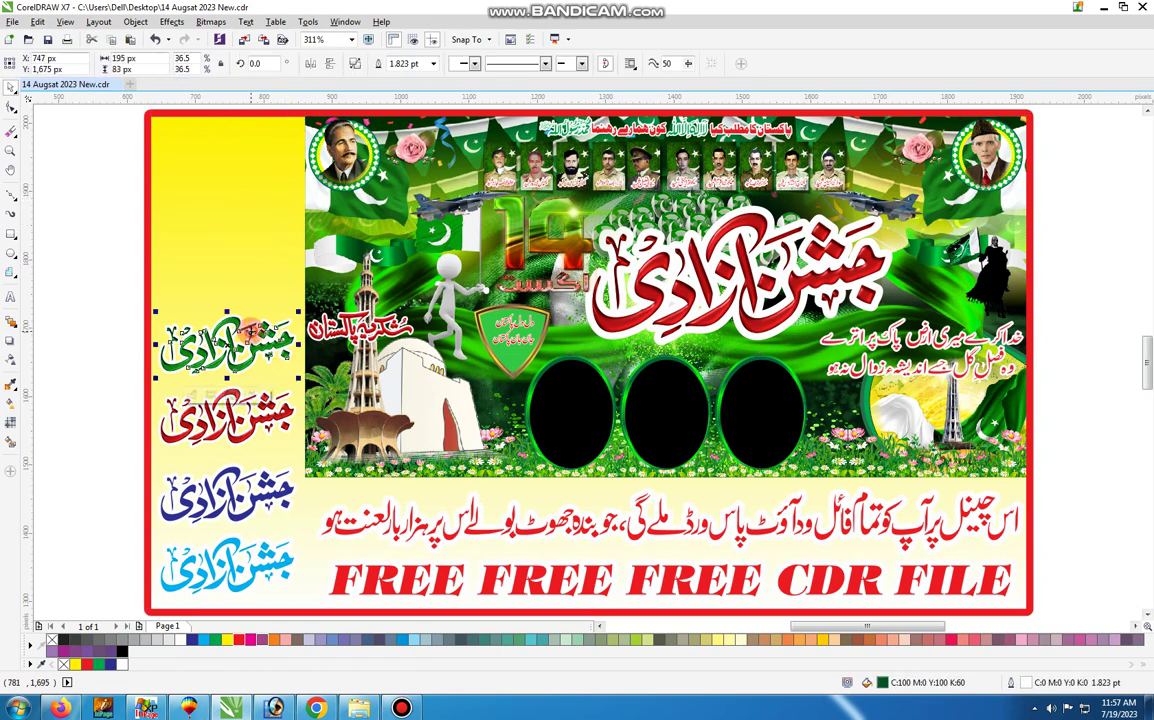
pyautogui.click(10, 150)
pyautogui.click(256, 402)
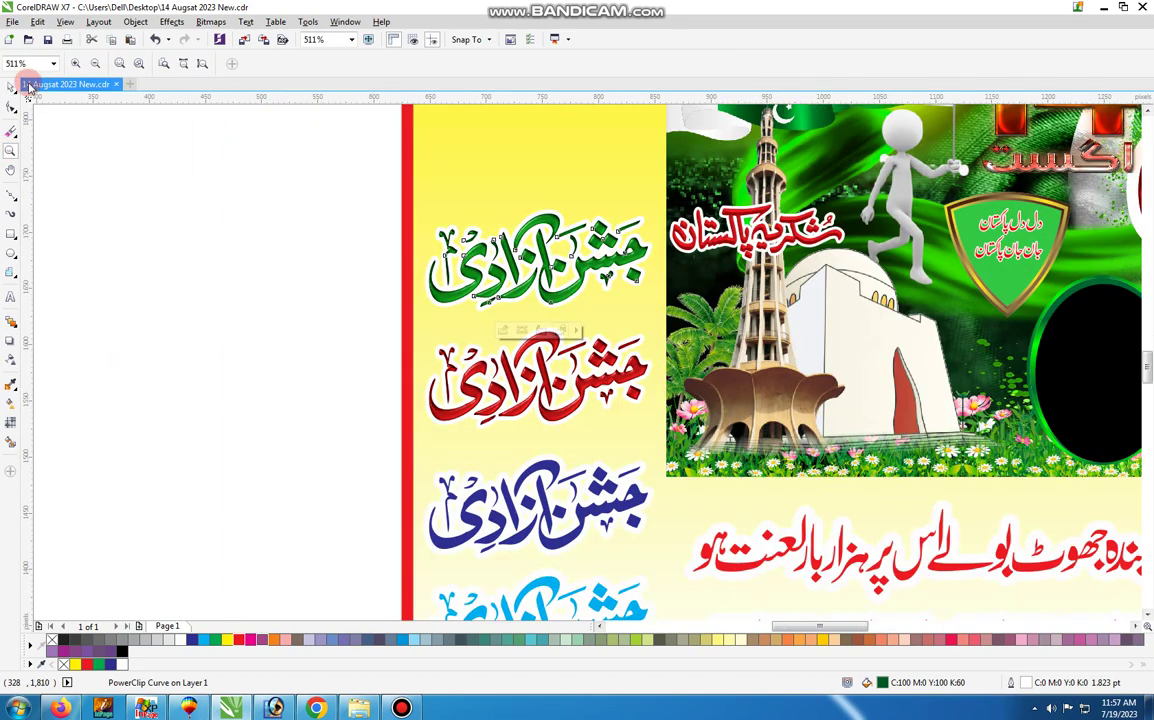
pyautogui.click(10, 87)
pyautogui.press('Delete')
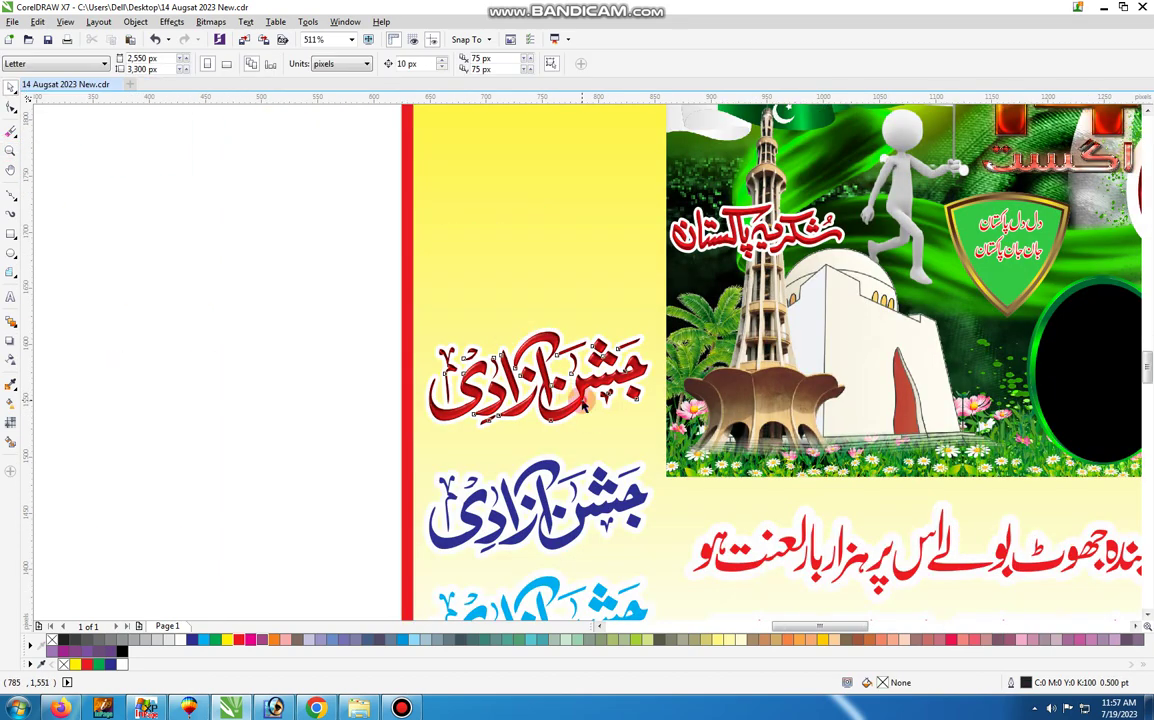
pyautogui.click(590, 422)
pyautogui.press('Delete')
# Step: Move the dark blue calligraphy title out beside the banner, recolour it magenta and delete it
pyautogui.click(593, 488)
pyautogui.moveTo(593, 488); pyautogui.dragTo(323, 341)
pyautogui.click(248, 641)
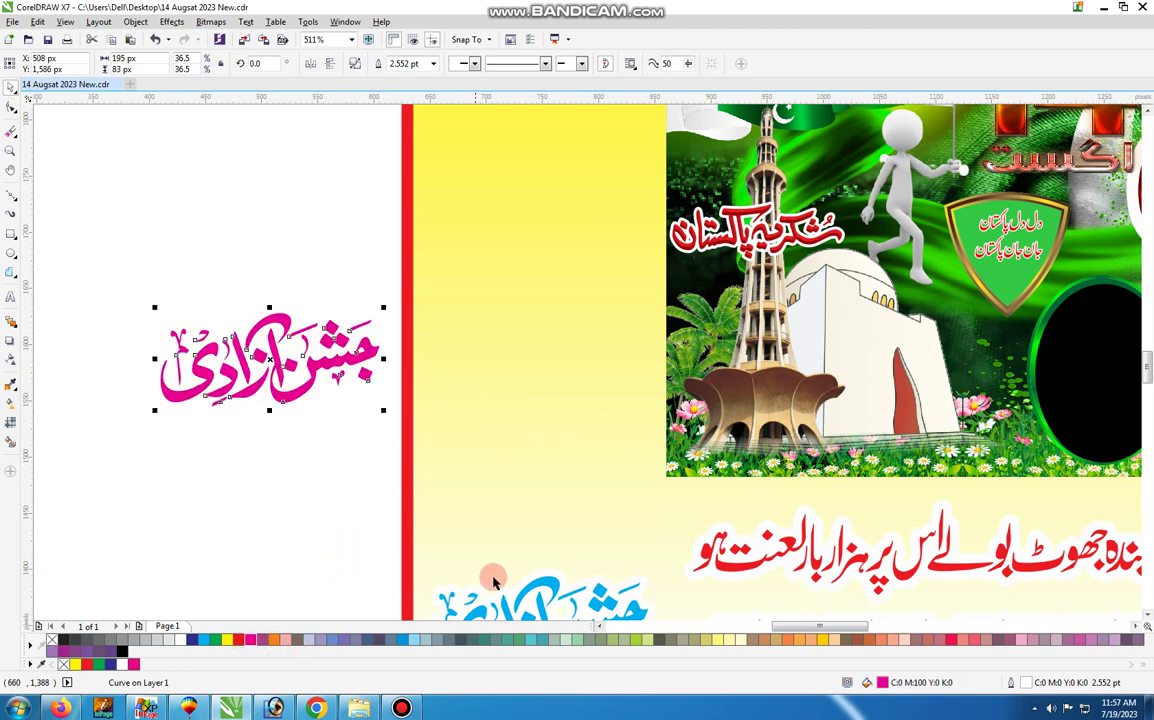
pyautogui.press('Delete')
# Step: Move the light blue calligraphy title out beside the banner, recolour it green, dark blue and grey, and delete it
pyautogui.moveTo(563, 590); pyautogui.dragTo(256, 340)
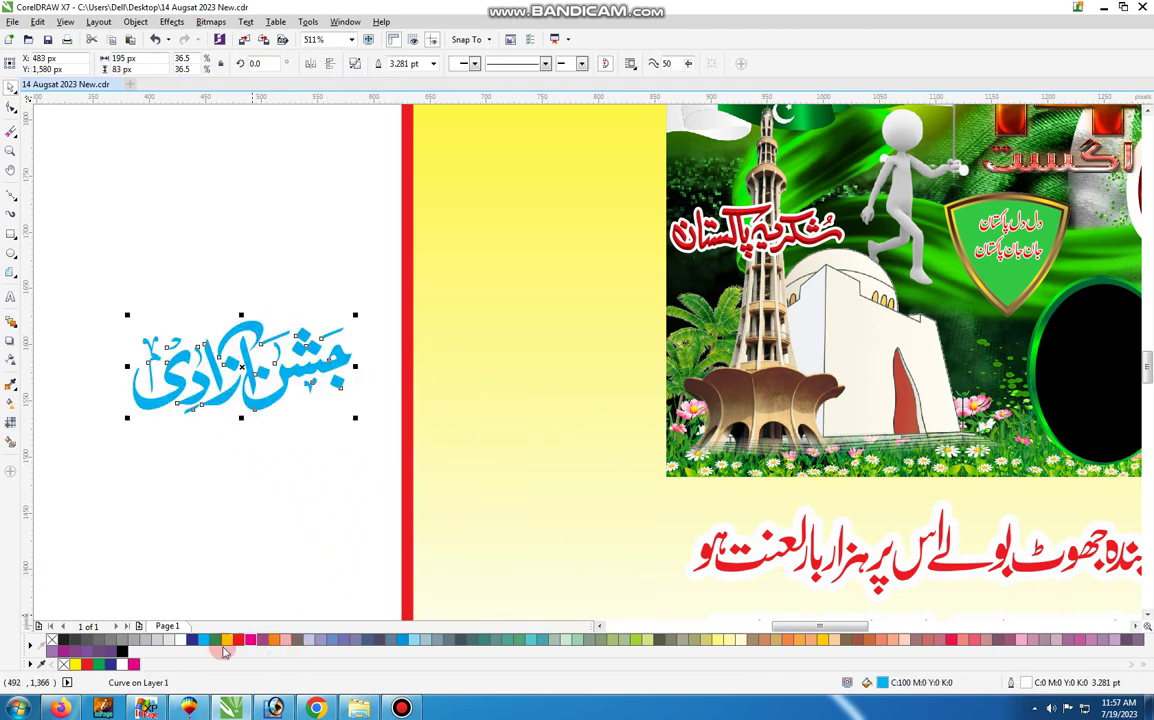
pyautogui.click(213, 641)
pyautogui.click(191, 640)
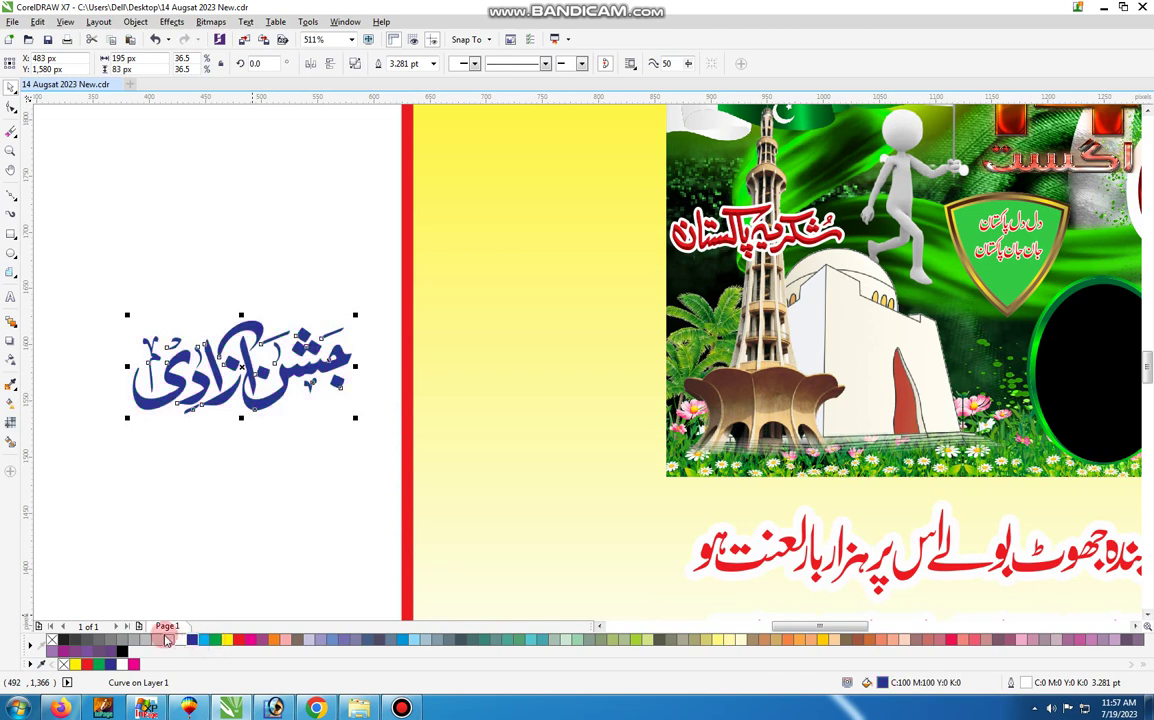
pyautogui.click(141, 639)
pyautogui.click(283, 465)
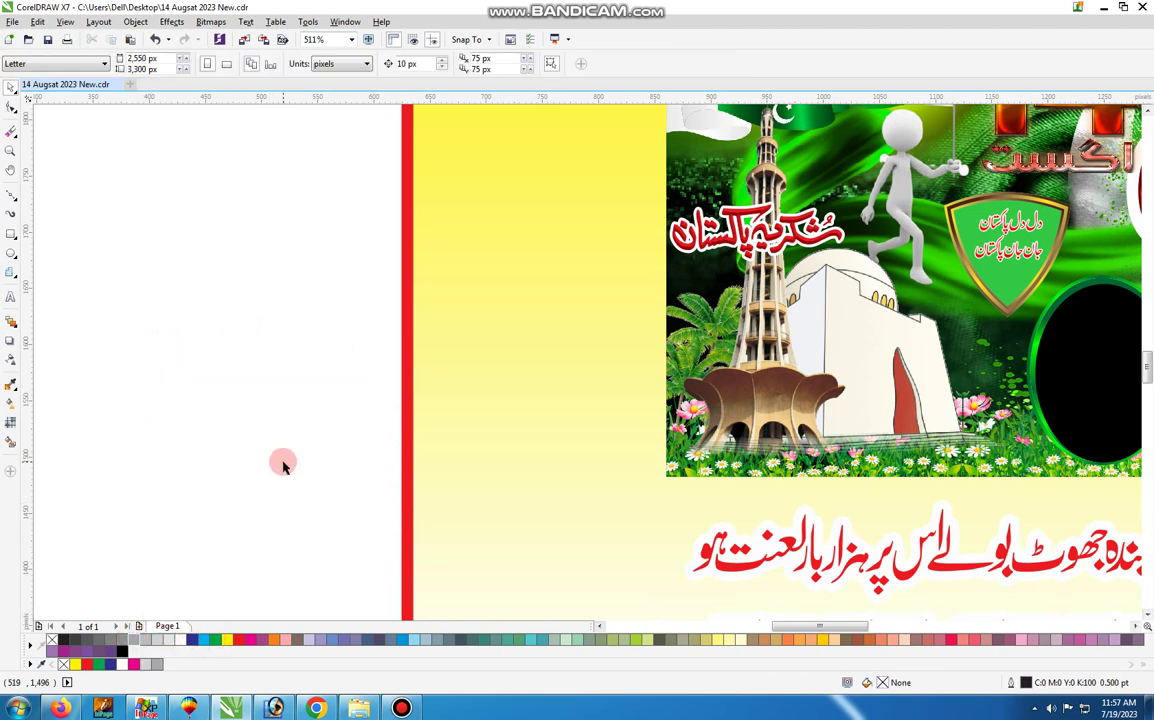
# Step: Recolour the red Urdu line and FREE CDR FILE text below the picture yellow and then purple
pyautogui.scroll(-1, 283, 465)
pyautogui.scroll(-1, 281, 456)
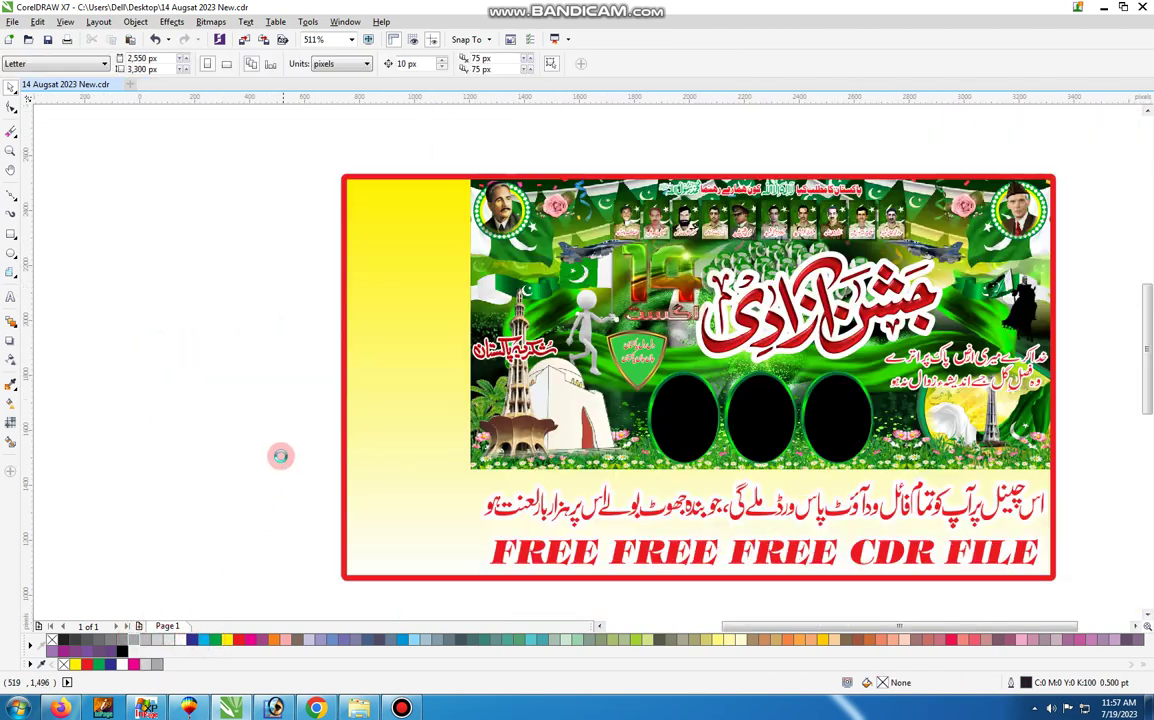
pyautogui.click(381, 403)
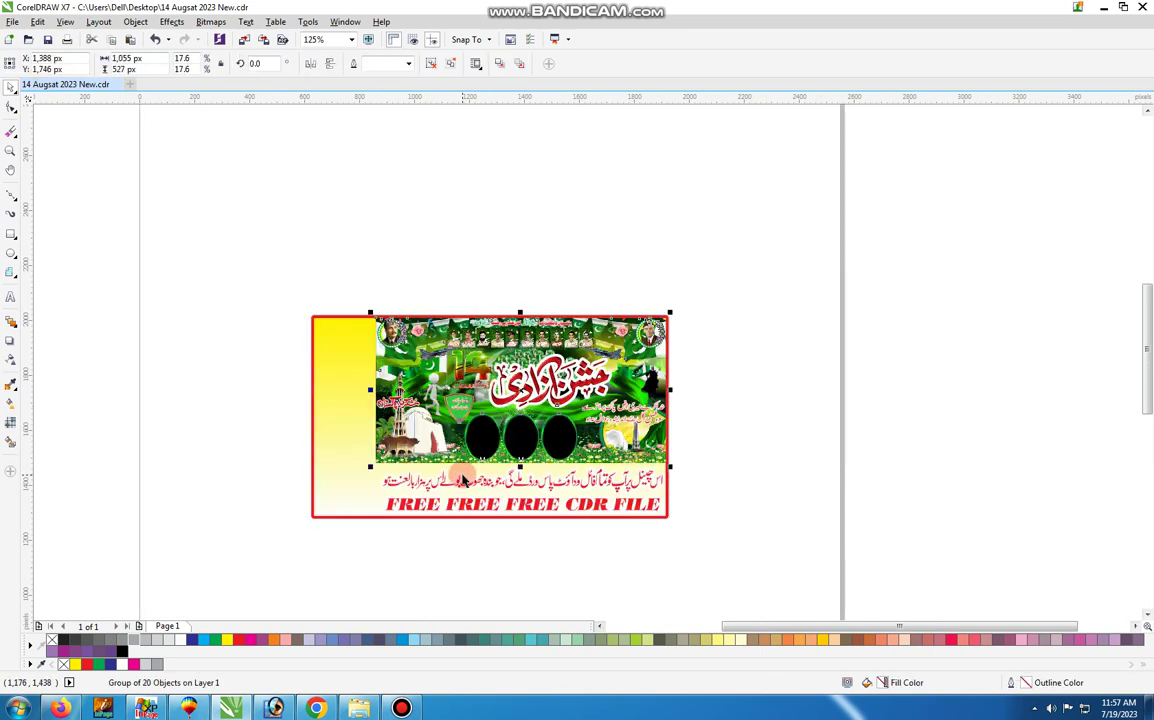
pyautogui.click(11, 153)
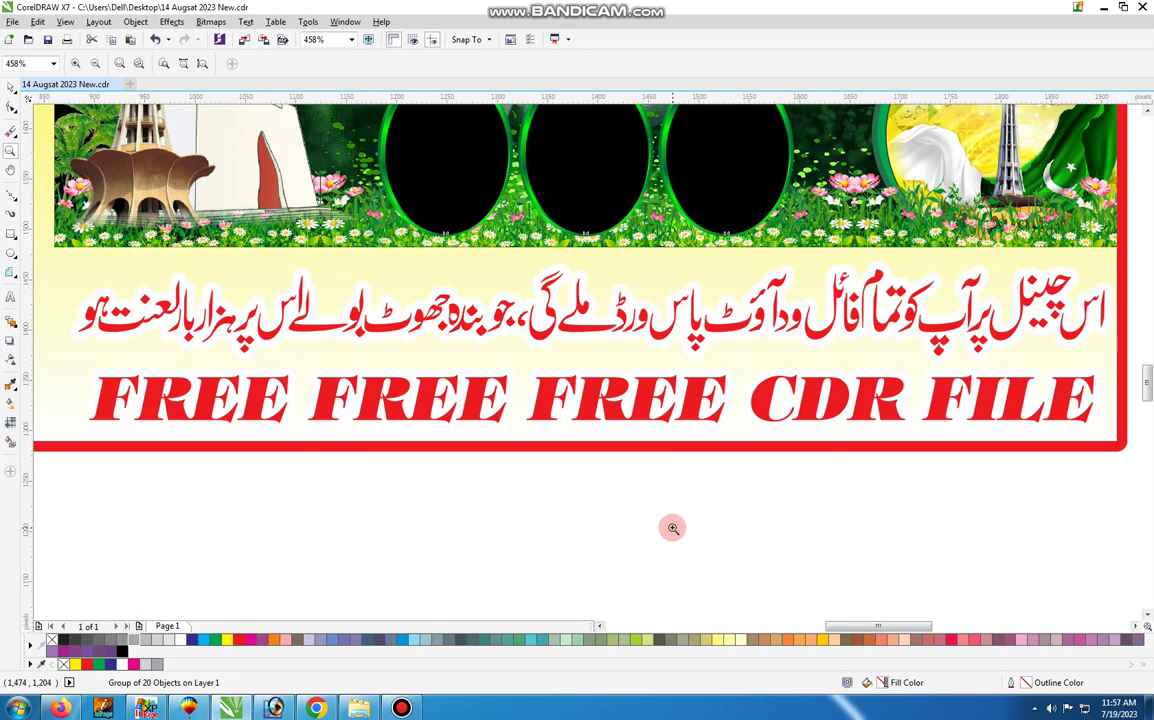
pyautogui.rightClick(331, 298)
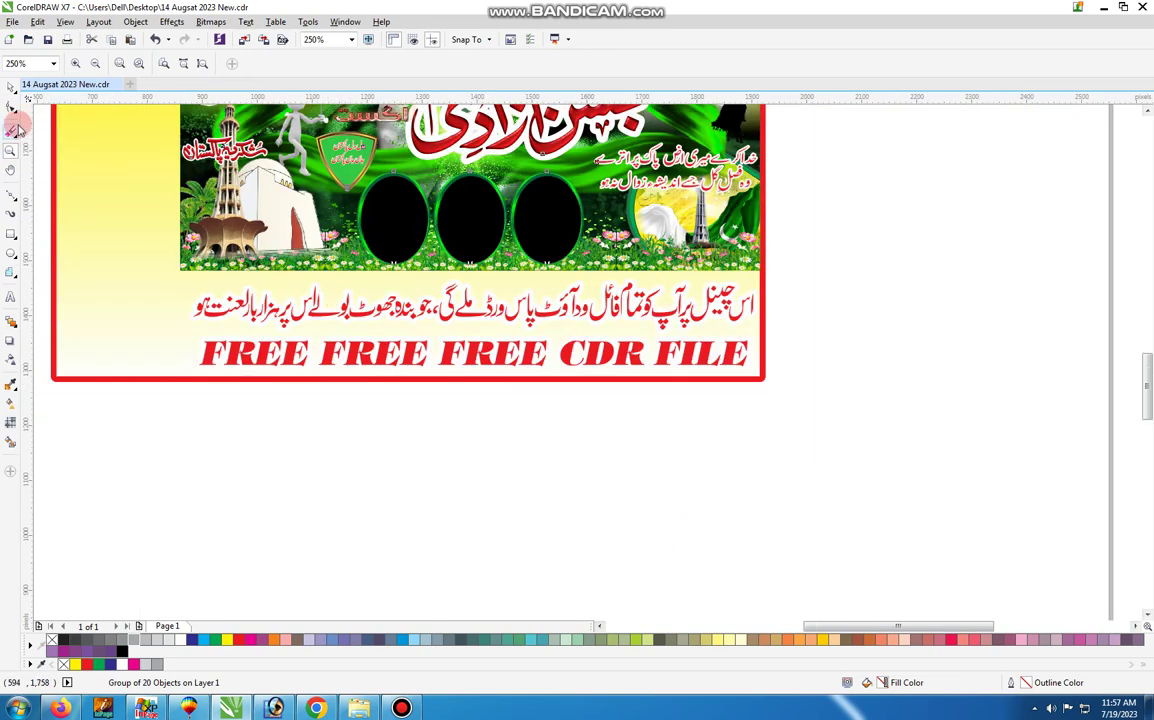
pyautogui.click(6, 90)
pyautogui.click(250, 305)
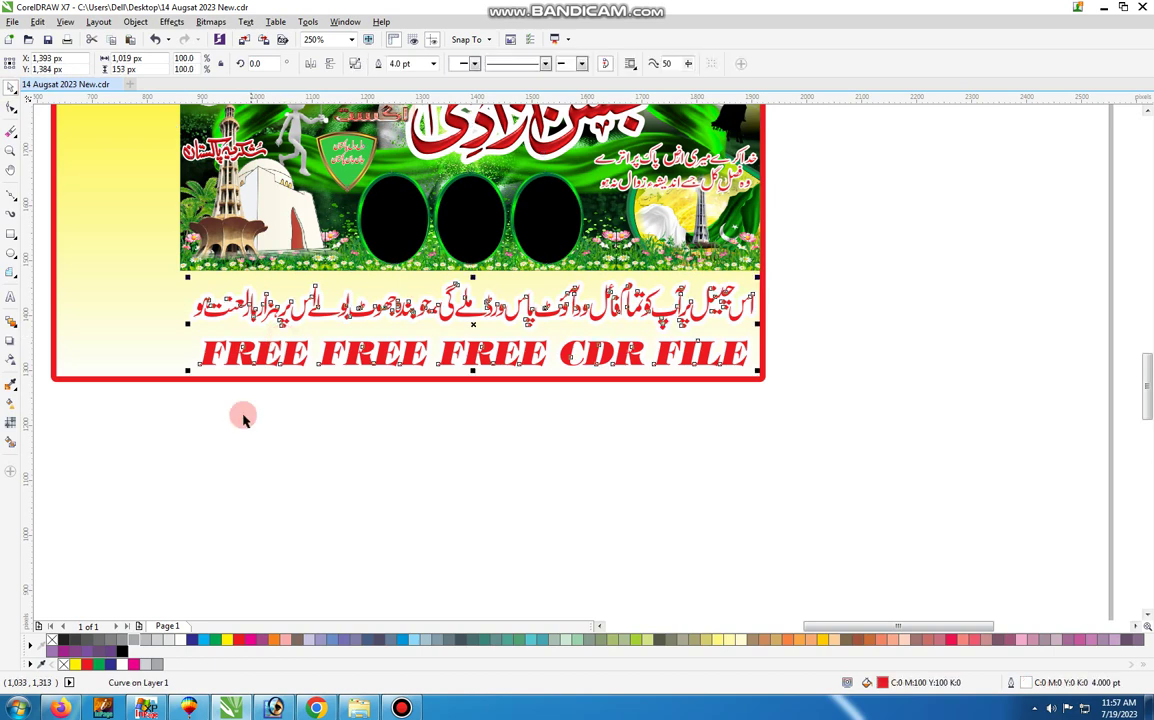
pyautogui.click(227, 638)
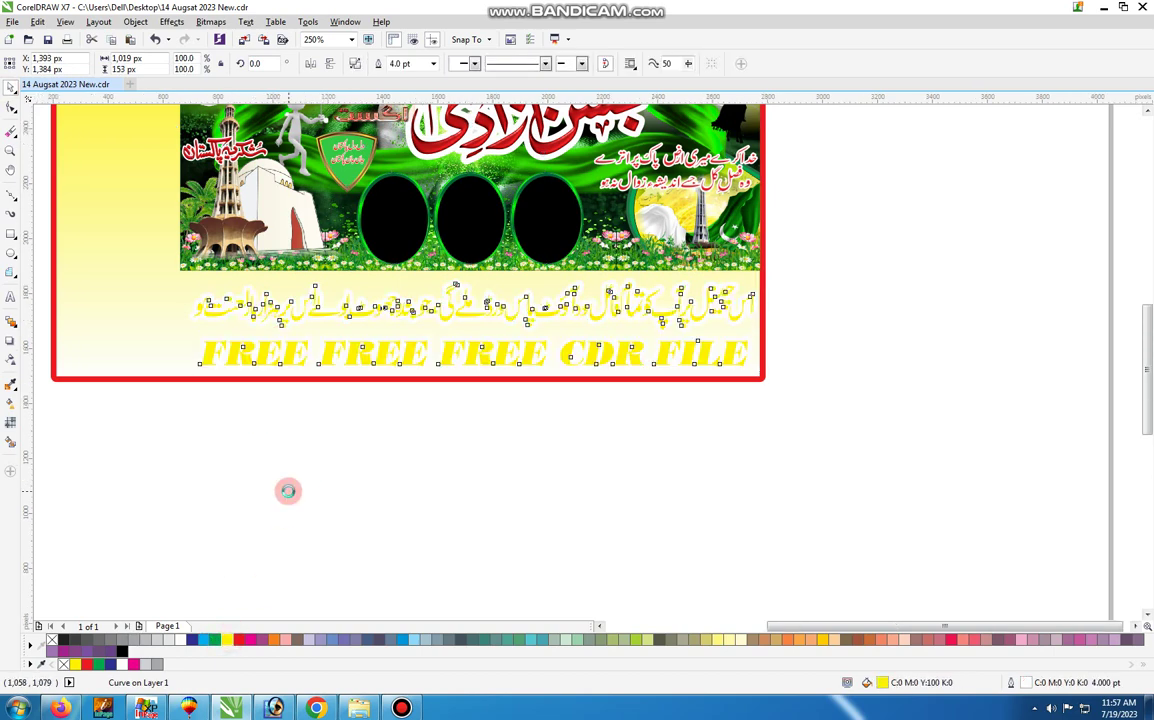
pyautogui.scroll(-2, 285, 525)
pyautogui.click(262, 641)
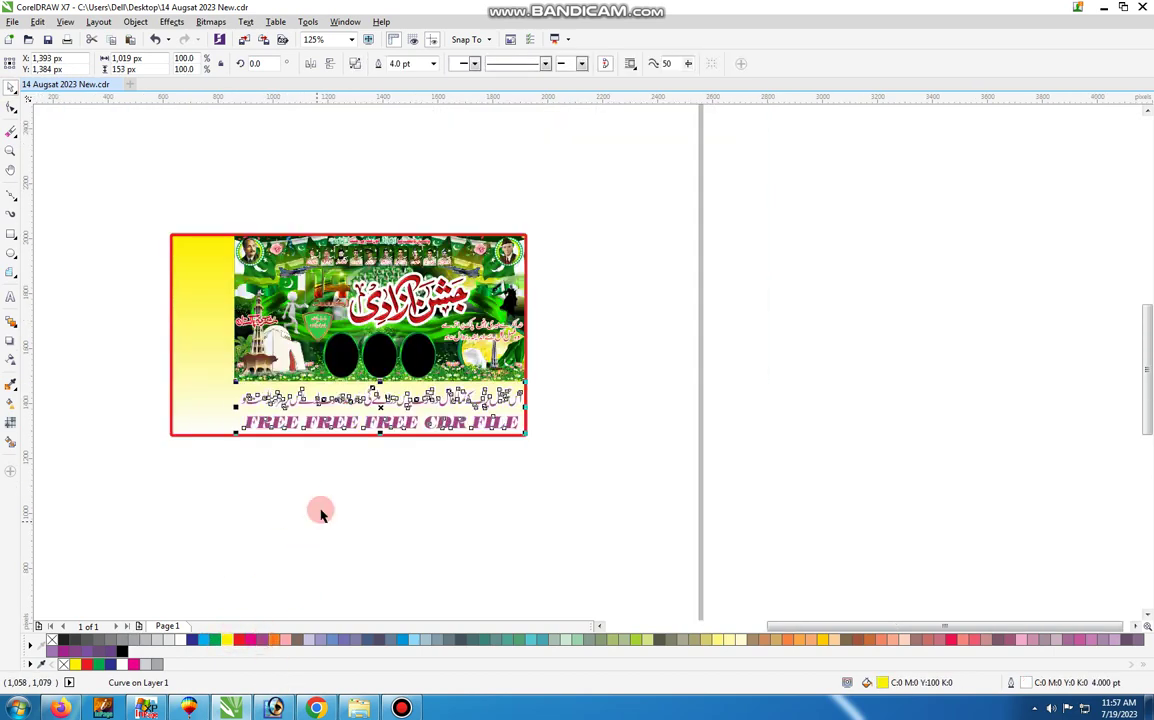
# Step: Delete the slogan text below the picture and the yellow gradient background with its red border
pyautogui.press('Delete')
pyautogui.click(201, 412)
pyautogui.press('Delete')
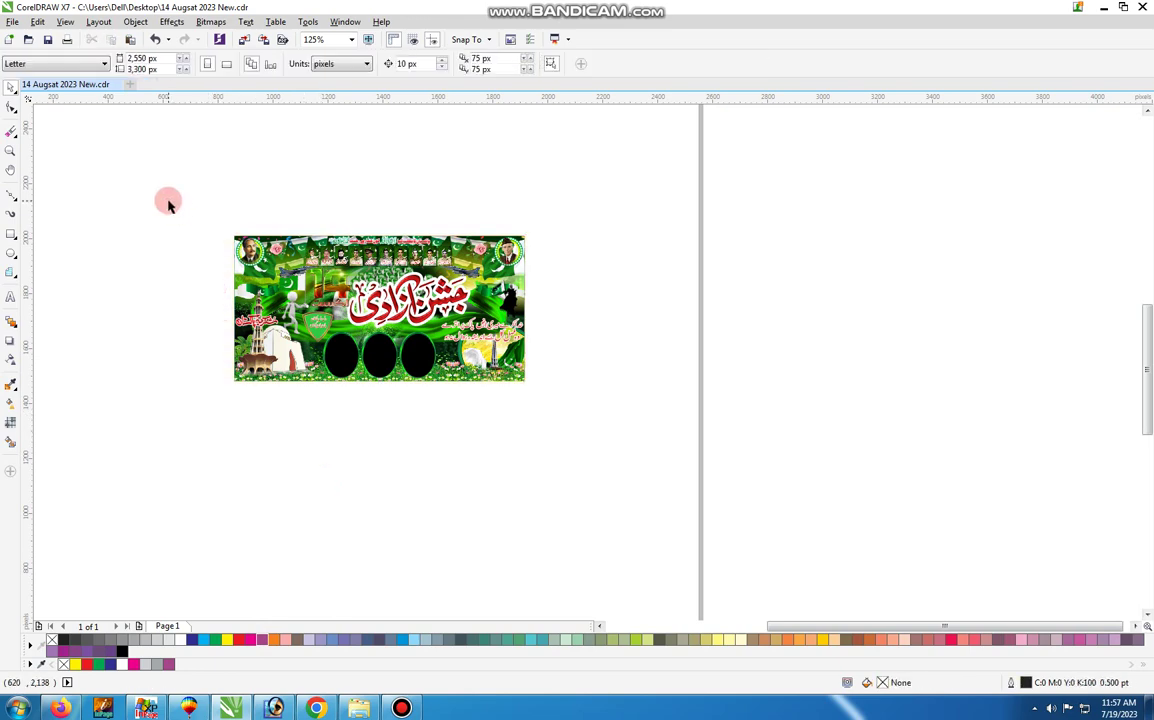
# Step: Centre the remaining Jashn-e-Azadi picture group on the page and ungroup it
pyautogui.moveTo(167, 200); pyautogui.dragTo(659, 461)
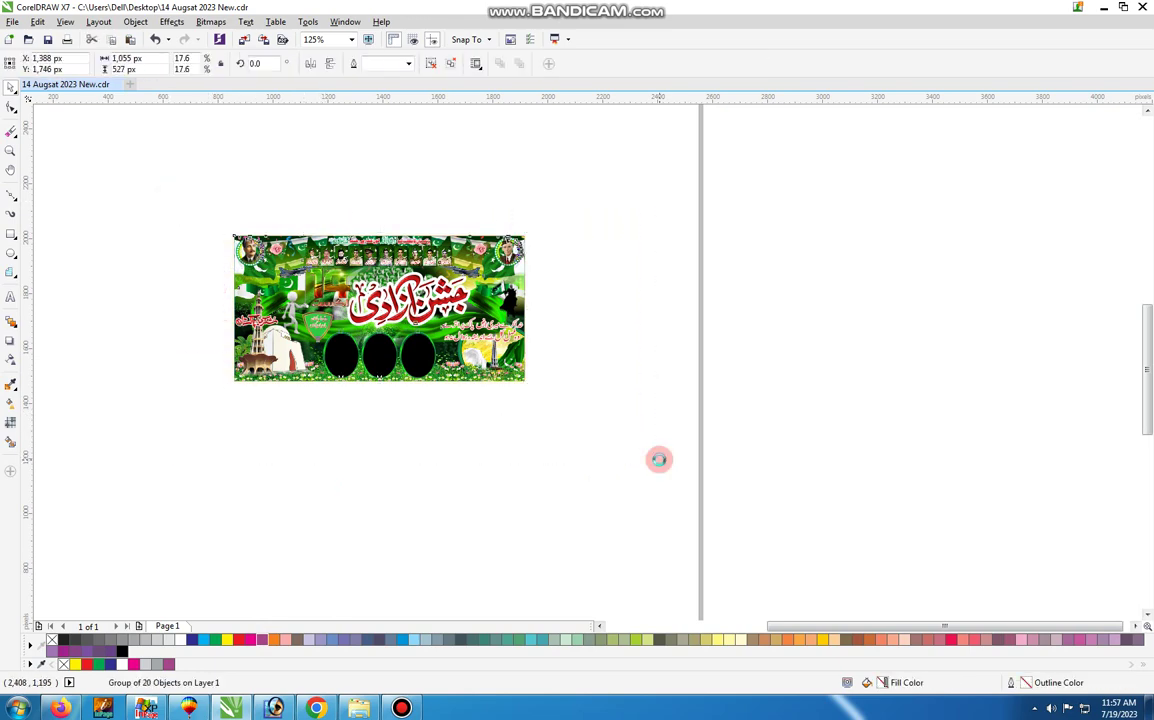
pyautogui.press('p')
pyautogui.press('F4')
pyautogui.hotkey('shift', 'F2')
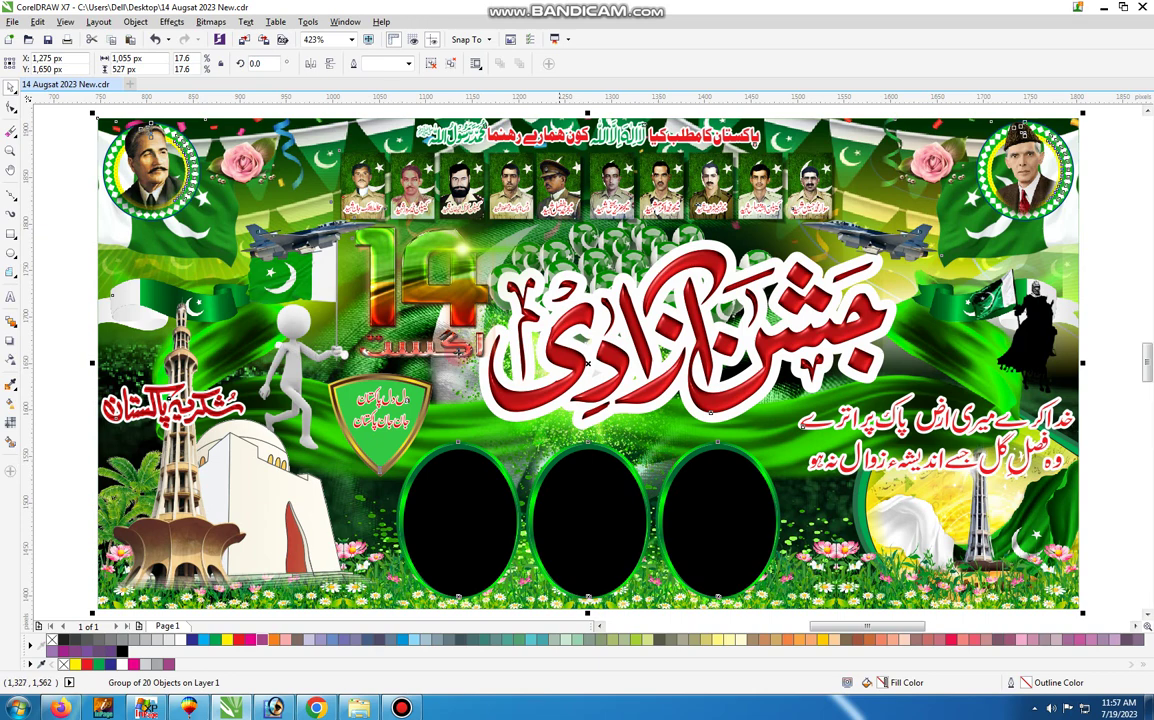
pyautogui.click(430, 67)
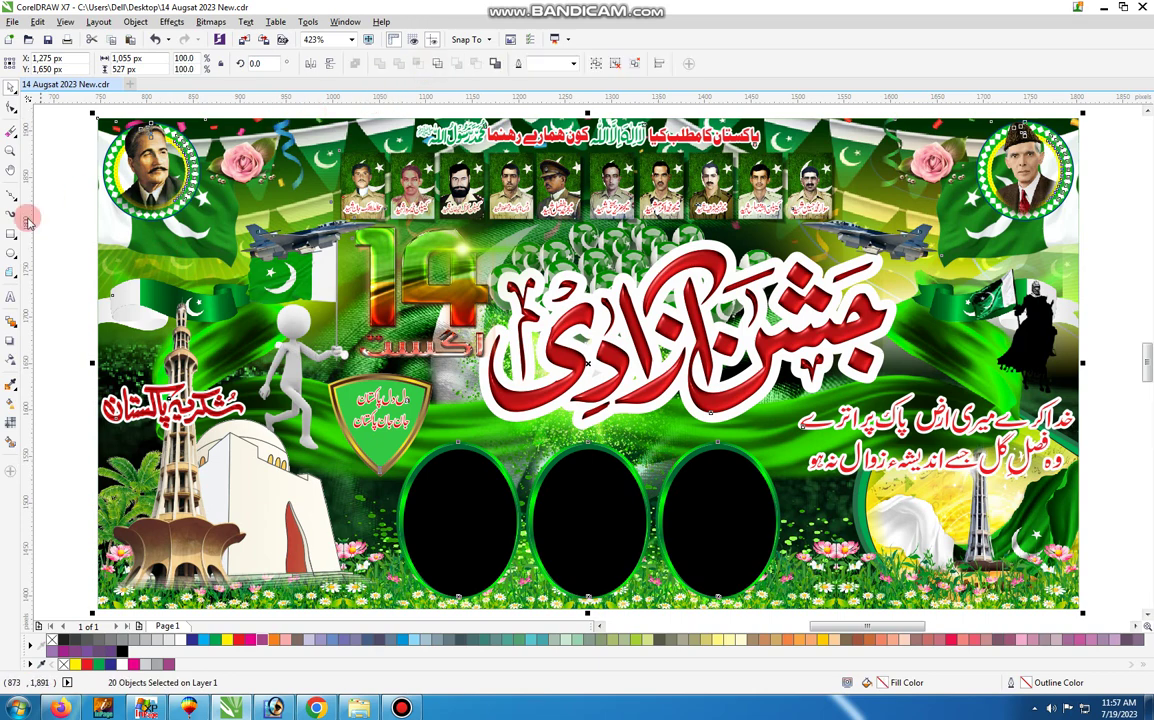
# Step: Ungroup the two round portrait medallions, move the upper-left one out beside the banner and ungroup its parts
pyautogui.click(110, 142)
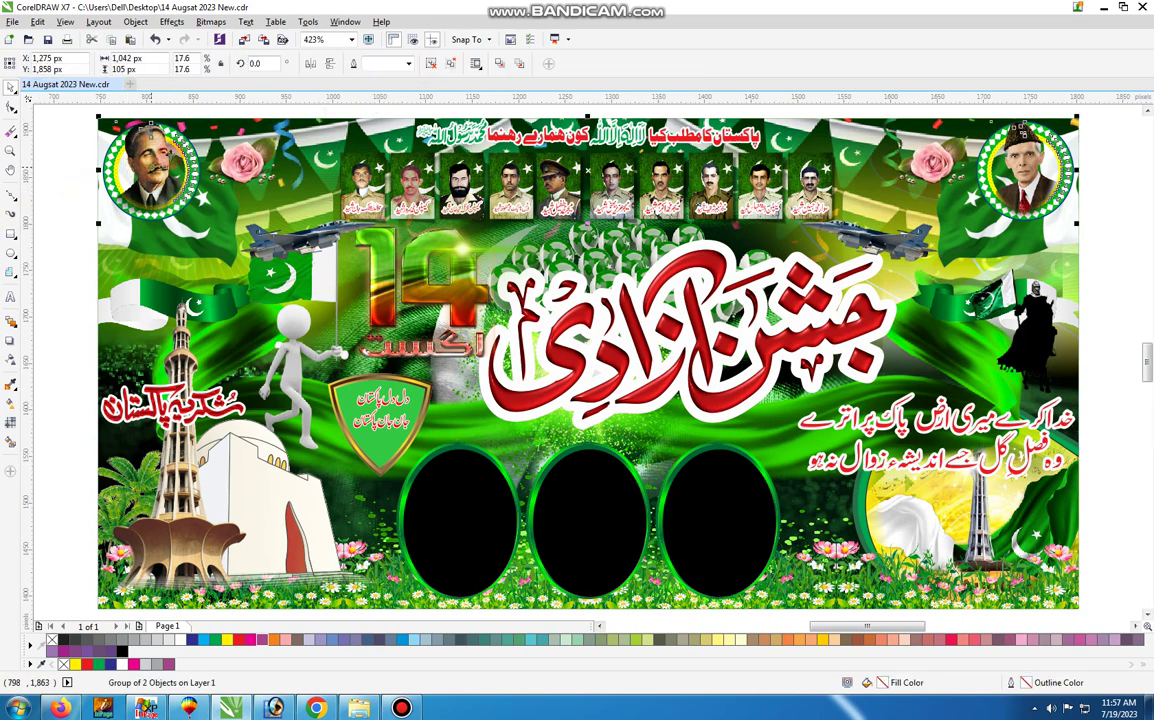
pyautogui.click(430, 67)
pyautogui.scroll(-3, 240, 152)
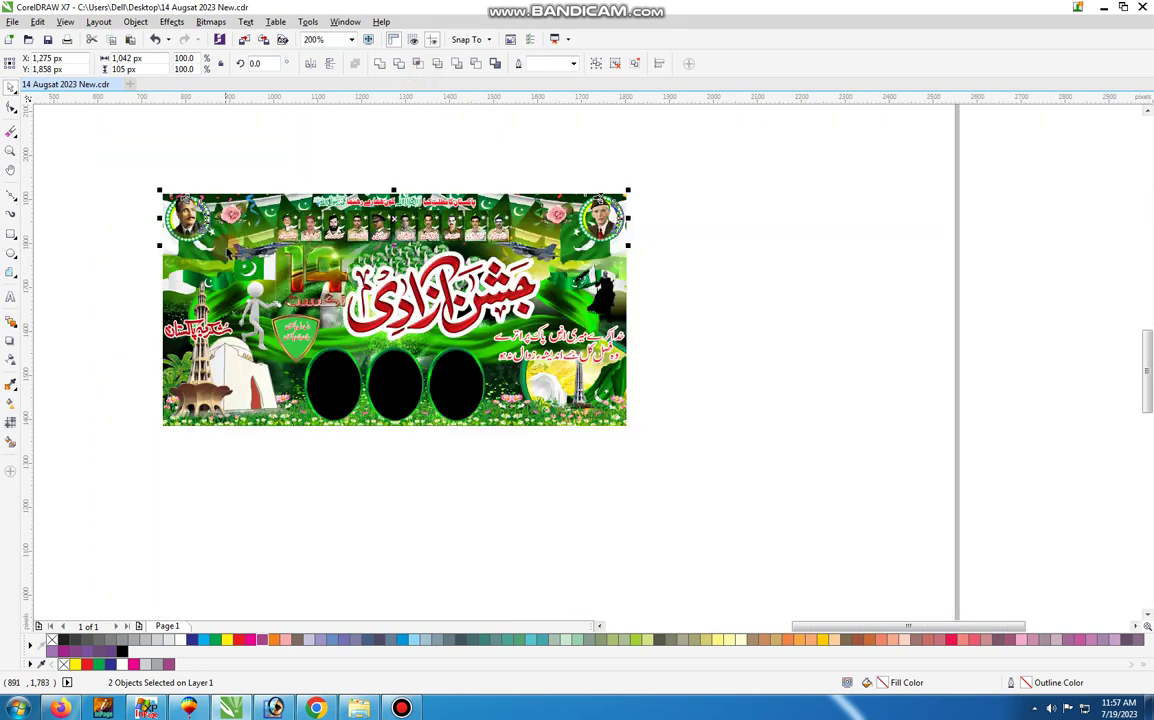
pyautogui.moveTo(187, 215); pyautogui.dragTo(760, 190)
pyautogui.click(433, 64)
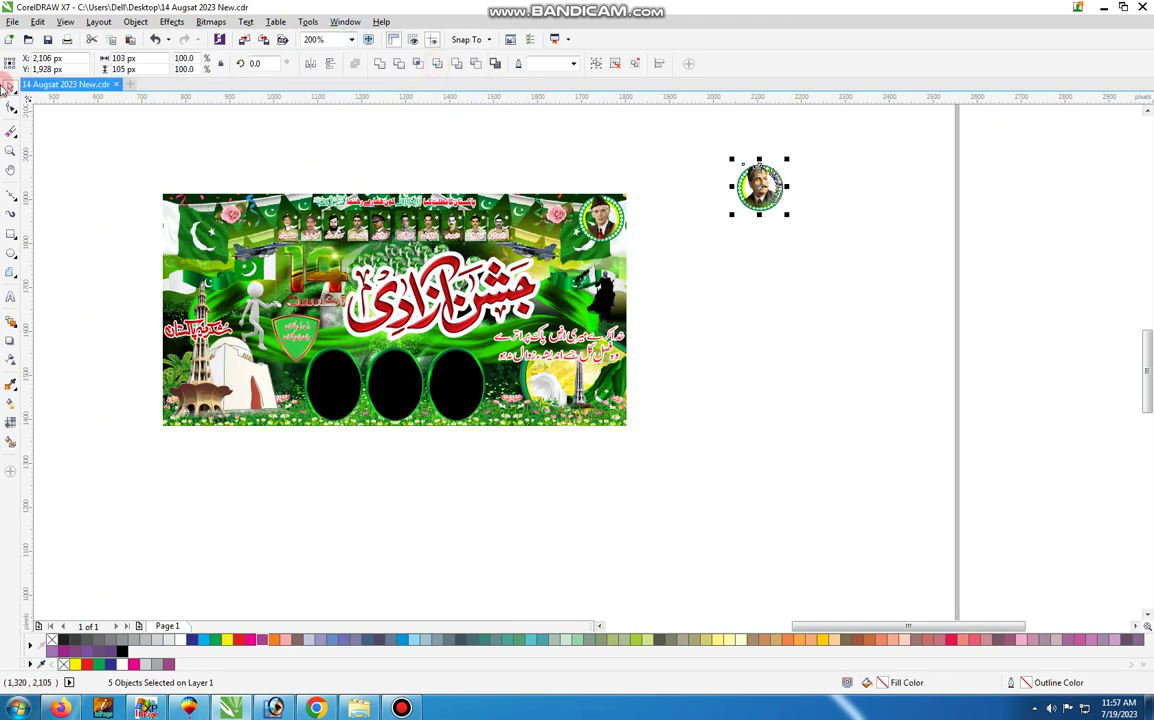
# Step: Move the portrait and the yellow dotted ring off the medallion, then remove the ring's outline and fill it dark blue
pyautogui.click(10, 150)
pyautogui.moveTo(725, 162); pyautogui.dragTo(845, 238)
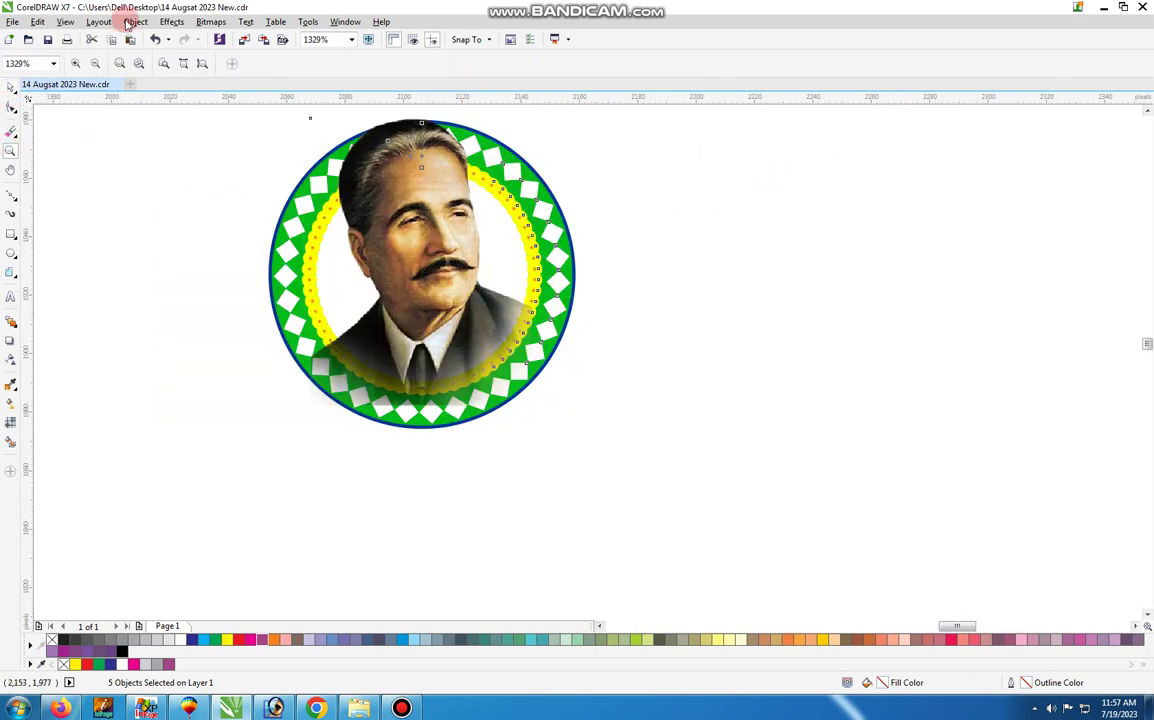
pyautogui.click(12, 86)
pyautogui.moveTo(452, 190); pyautogui.dragTo(841, 216)
pyautogui.moveTo(463, 178); pyautogui.dragTo(1030, 250)
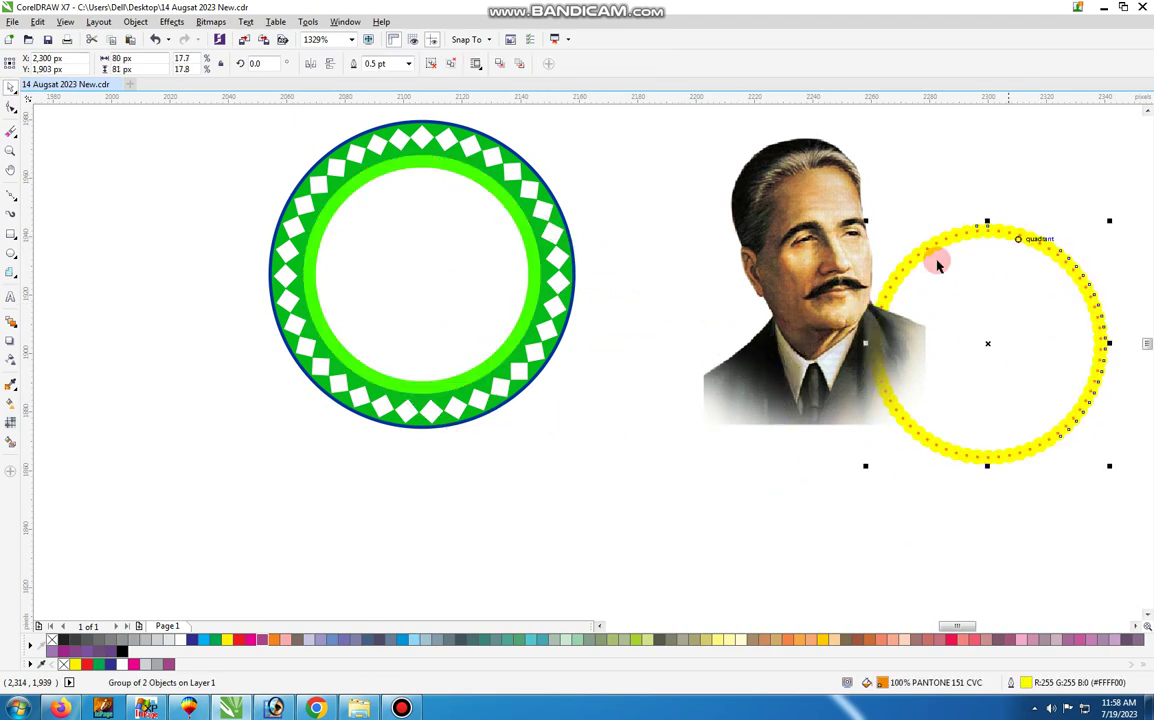
pyautogui.rightClick(54, 641)
pyautogui.click(191, 640)
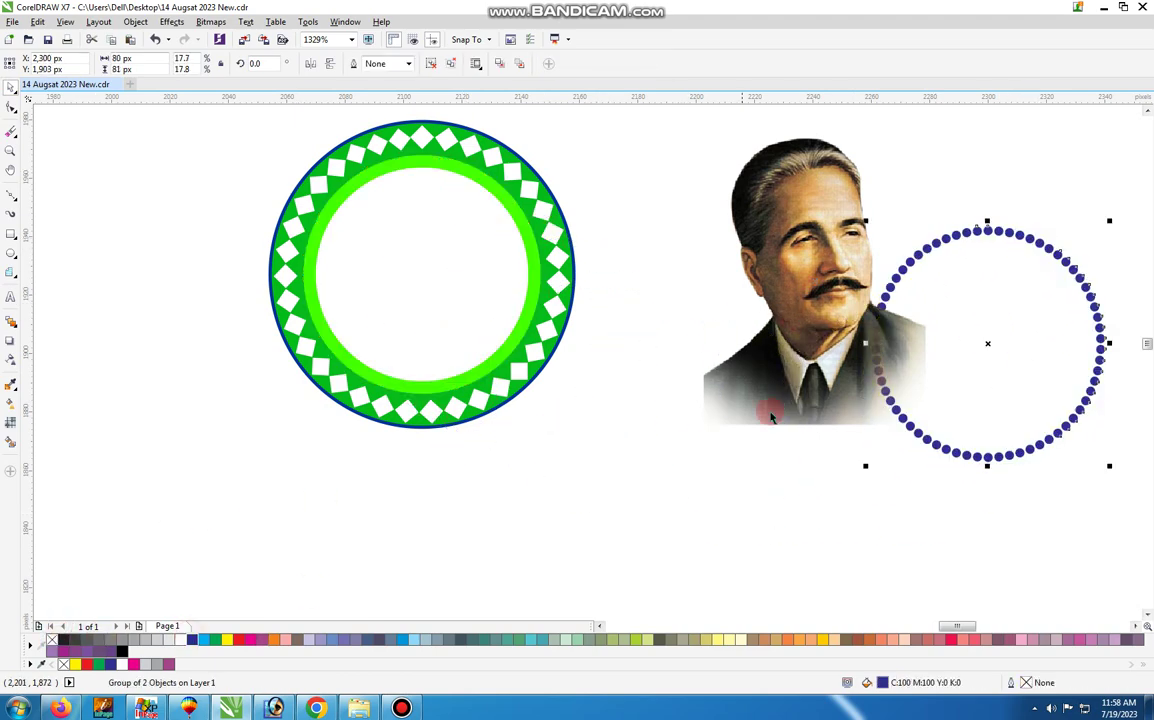
# Step: Delete the separated portrait picture and the dotted ring
pyautogui.moveTo(914, 309); pyautogui.dragTo(979, 270)
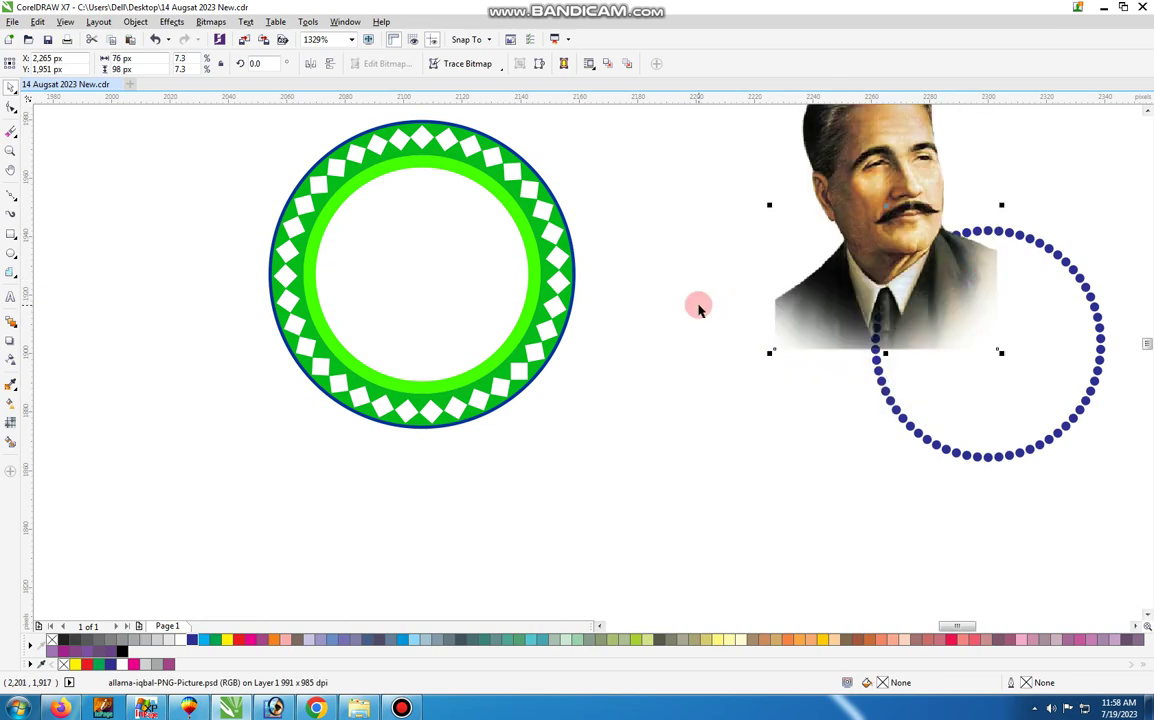
pyautogui.press('Delete')
pyautogui.click(878, 328)
pyautogui.press('Delete')
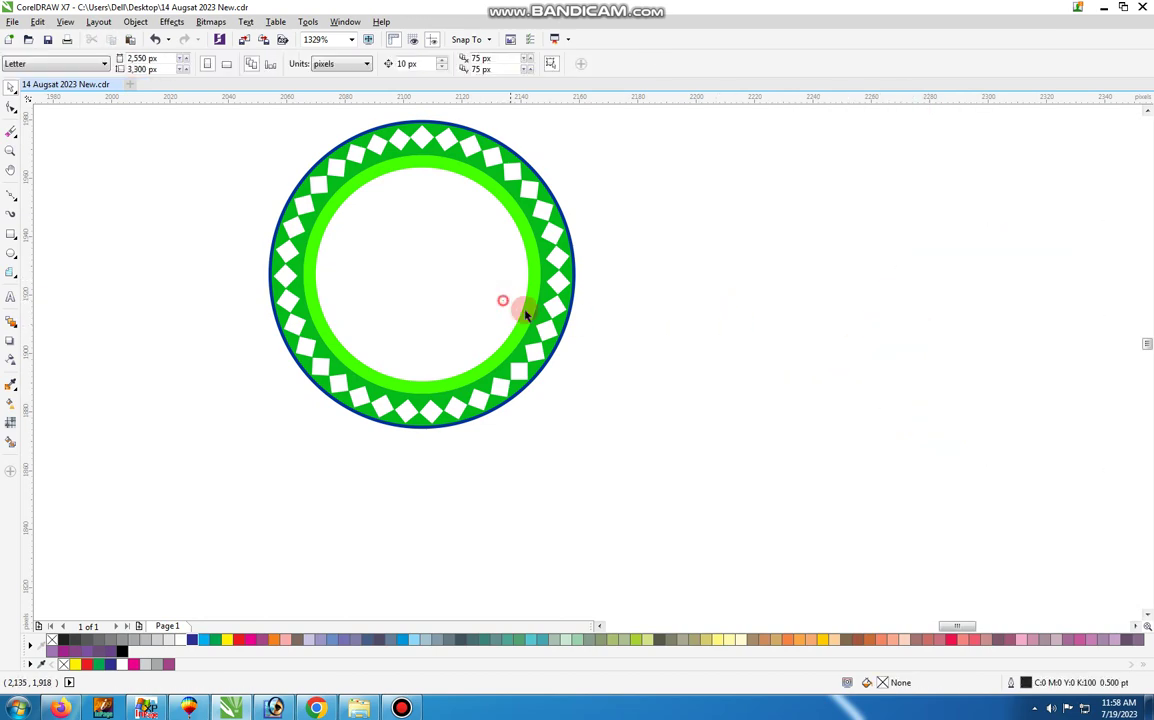
# Step: Move the ring of white diamonds off the medallion, recolour it blue and delete it
pyautogui.moveTo(555, 292); pyautogui.dragTo(962, 347)
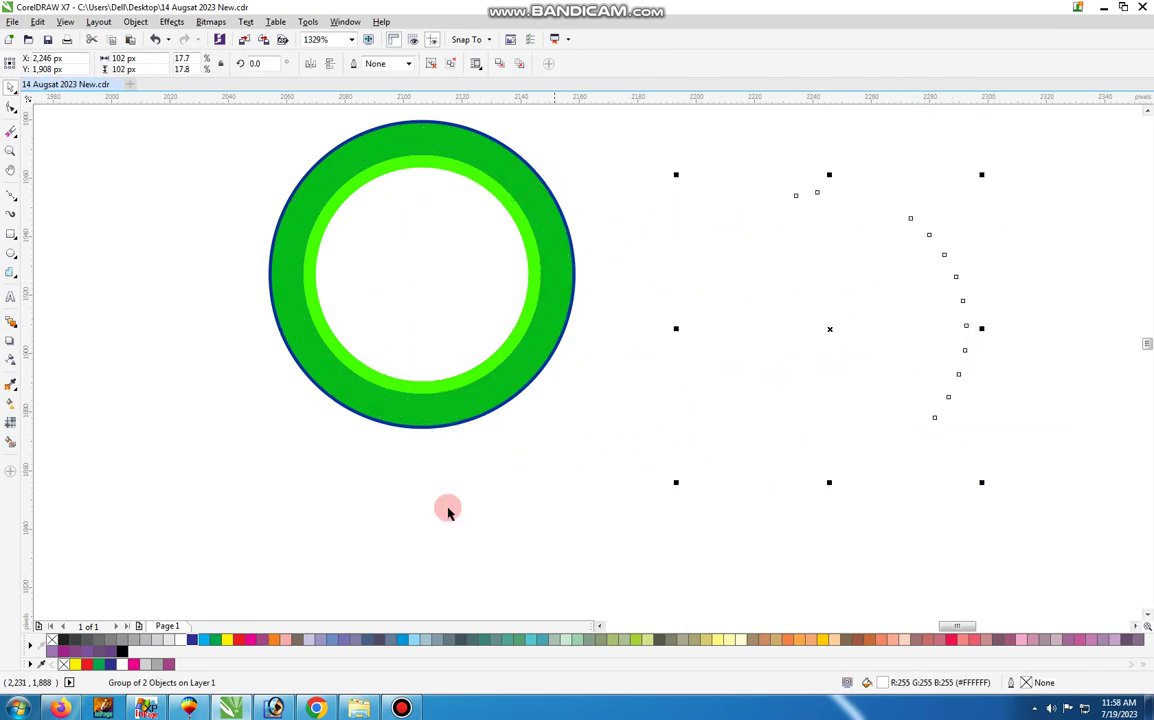
pyautogui.click(331, 641)
pyautogui.press('Delete')
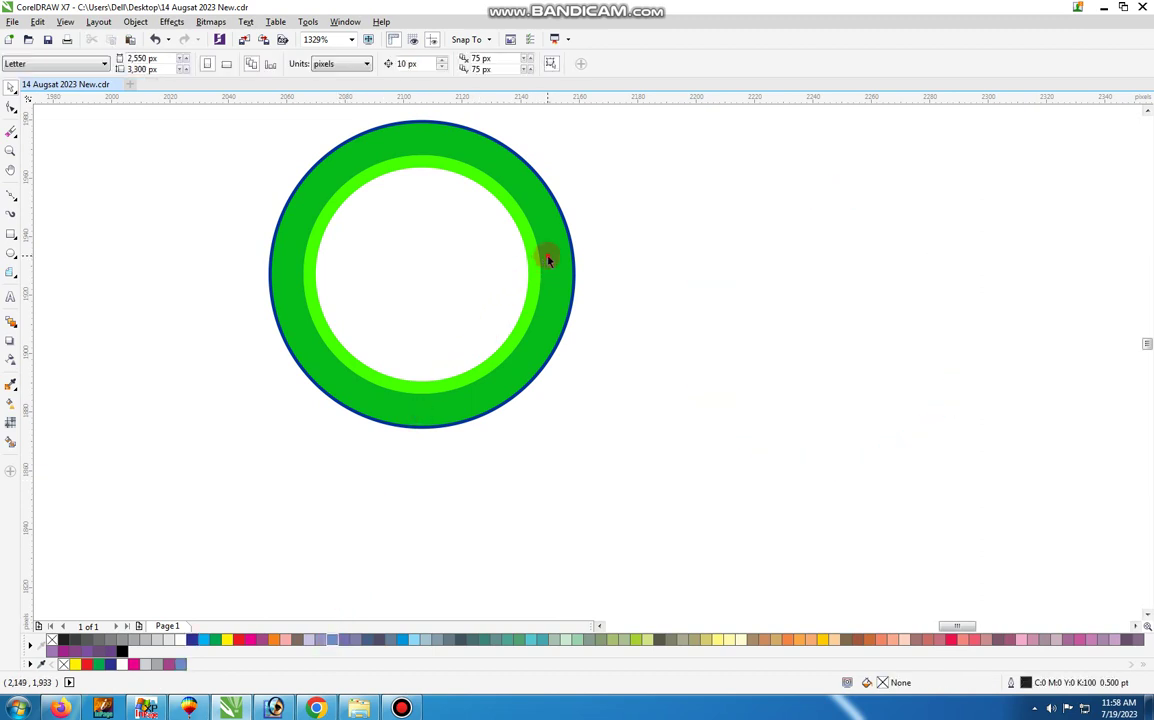
# Step: Move the wide green ring off the medallion beside the banner and delete the leftover lime ring
pyautogui.rightClick(547, 256)
pyautogui.press('Escape')
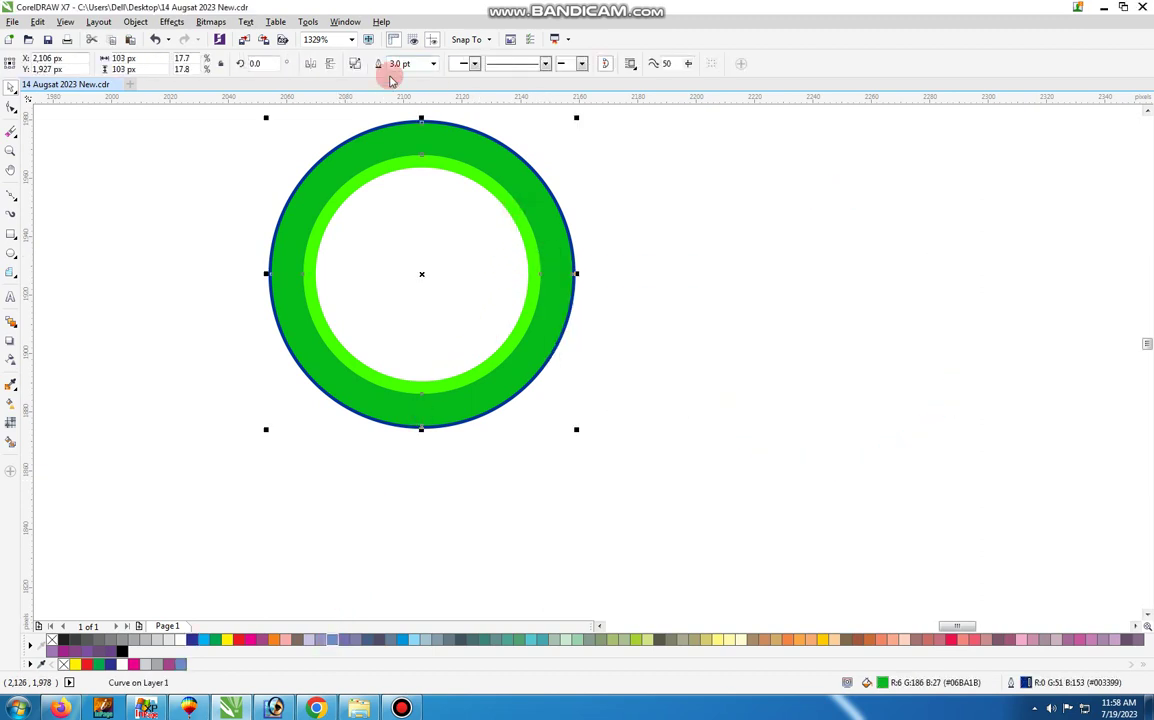
pyautogui.rightClick(421, 134)
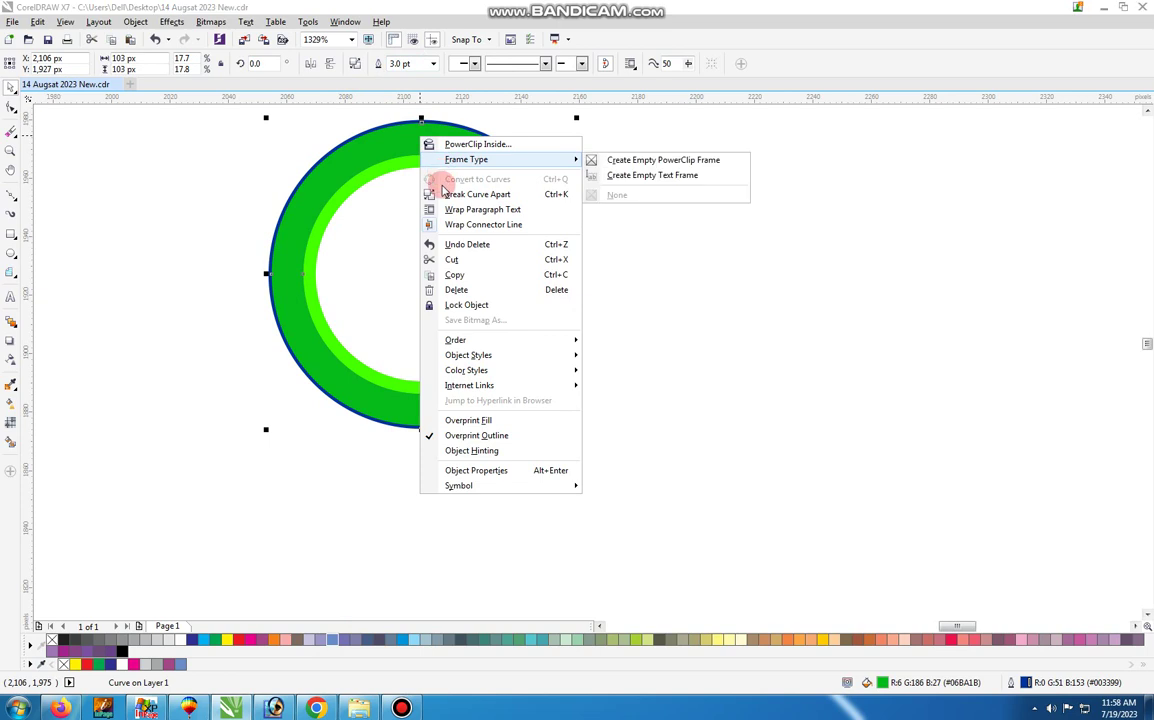
pyautogui.click(238, 189)
pyautogui.moveTo(356, 215); pyautogui.dragTo(740, 215)
pyautogui.scroll(-3, 551, 199)
pyautogui.press('Delete')
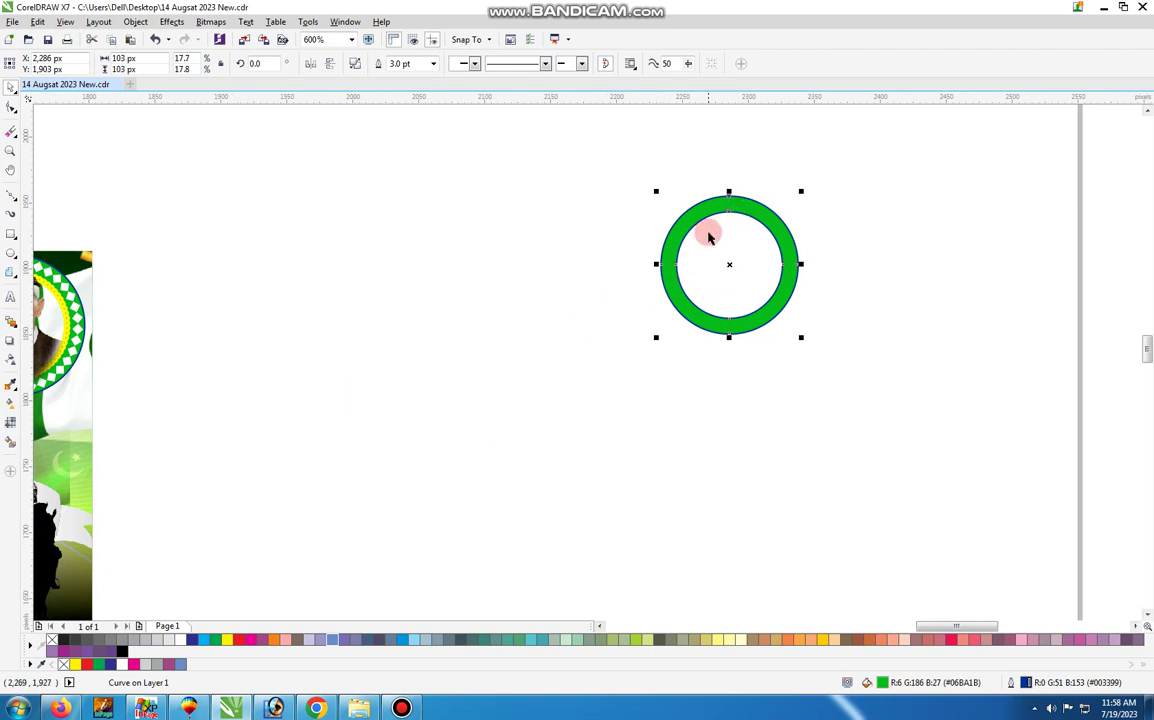
# Step: Recolour the separated green ring dark blue and delete it
pyautogui.rightClick(709, 207)
pyautogui.click(701, 207)
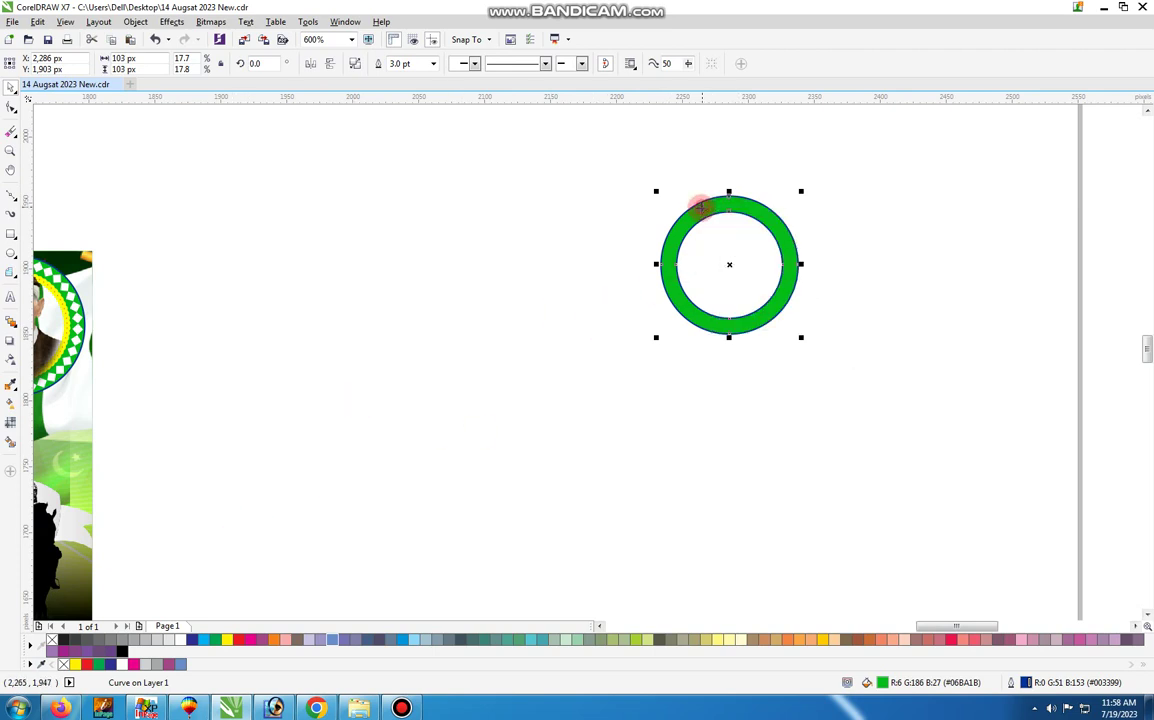
pyautogui.click(193, 640)
pyautogui.click(181, 640)
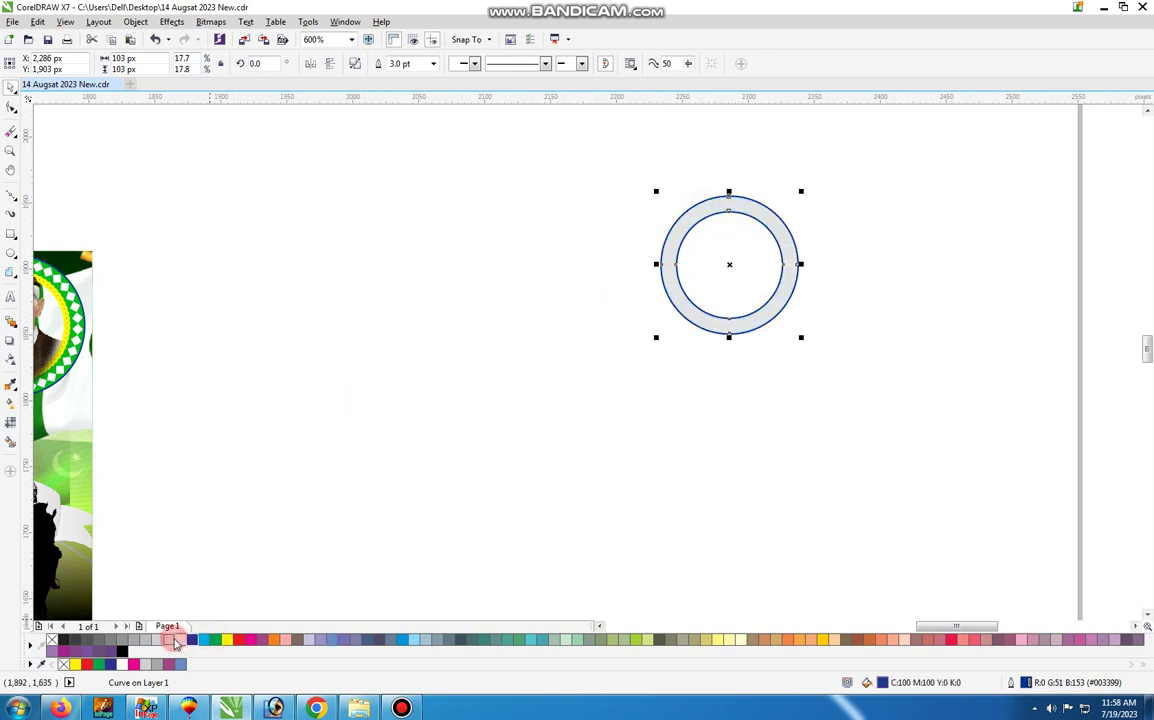
pyautogui.press('Delete')
pyautogui.scroll(-2, 147, 333)
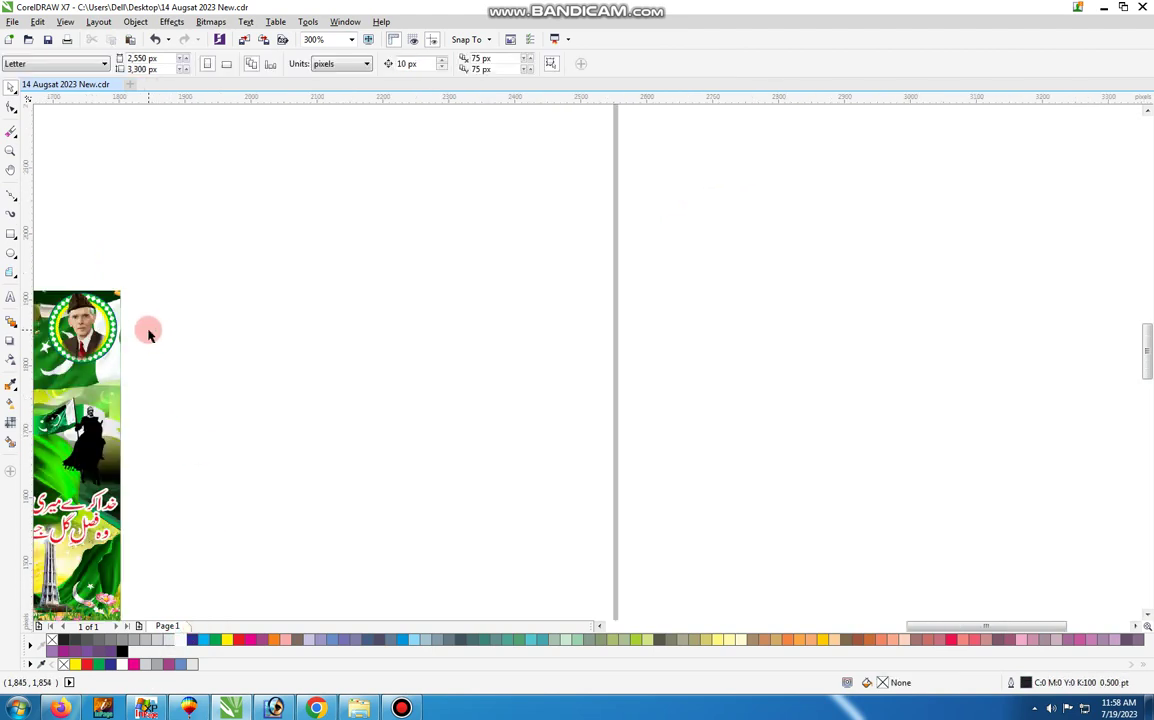
# Step: Move the remaining round portrait medallion out beside the banner, take it apart and delete its pieces
pyautogui.moveTo(89, 314); pyautogui.dragTo(550, 273)
pyautogui.click(433, 65)
pyautogui.click(470, 181)
pyautogui.click(497, 287)
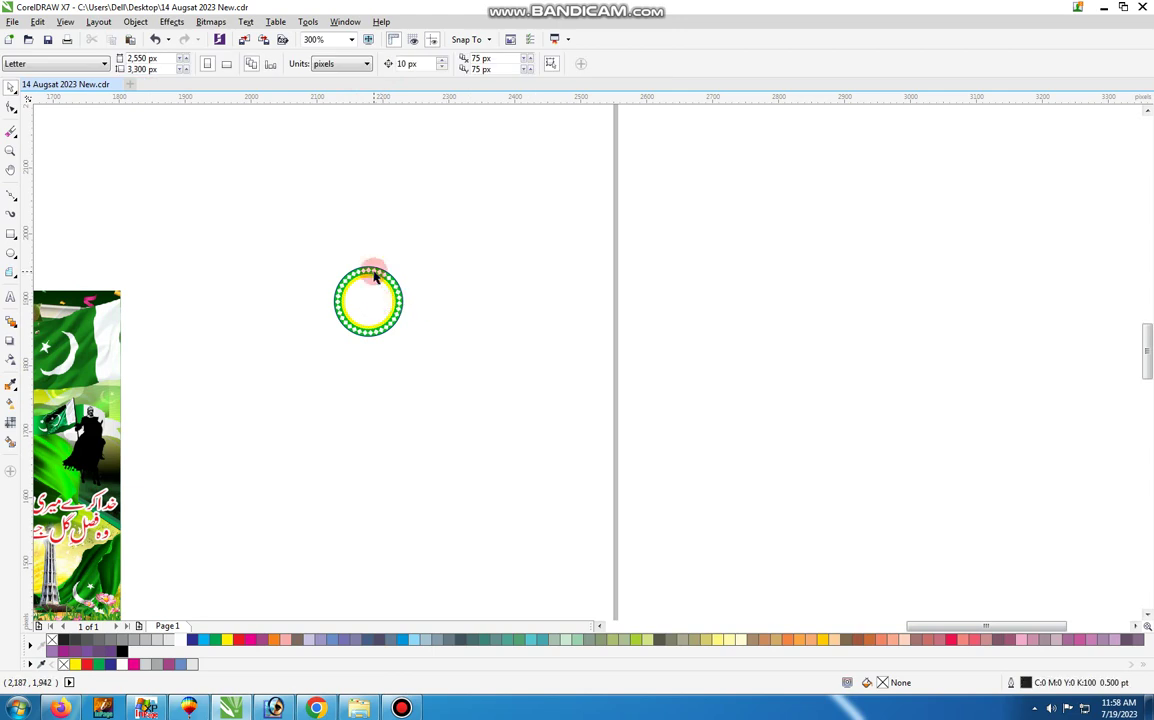
pyautogui.moveTo(373, 271); pyautogui.dragTo(550, 220)
pyautogui.press('Delete')
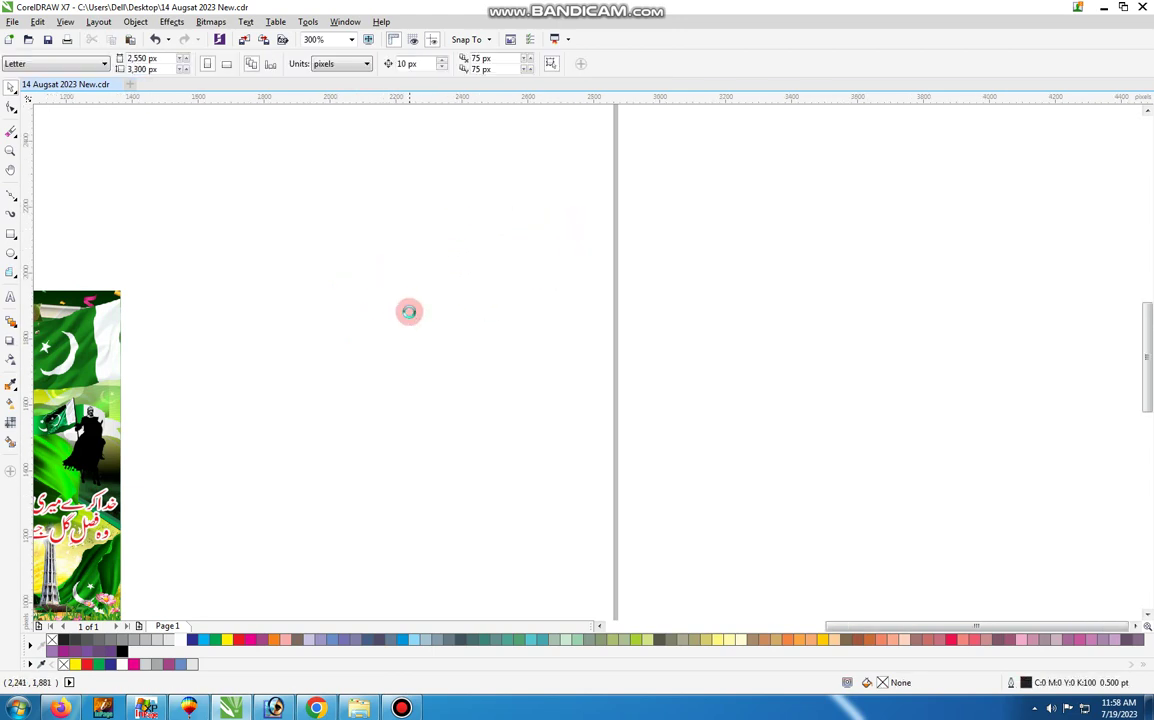
# Step: Move the two fighter jets off the banner and delete them
pyautogui.scroll(-2, 407, 312)
pyautogui.scroll(-1, 408, 312)
pyautogui.click(11, 150)
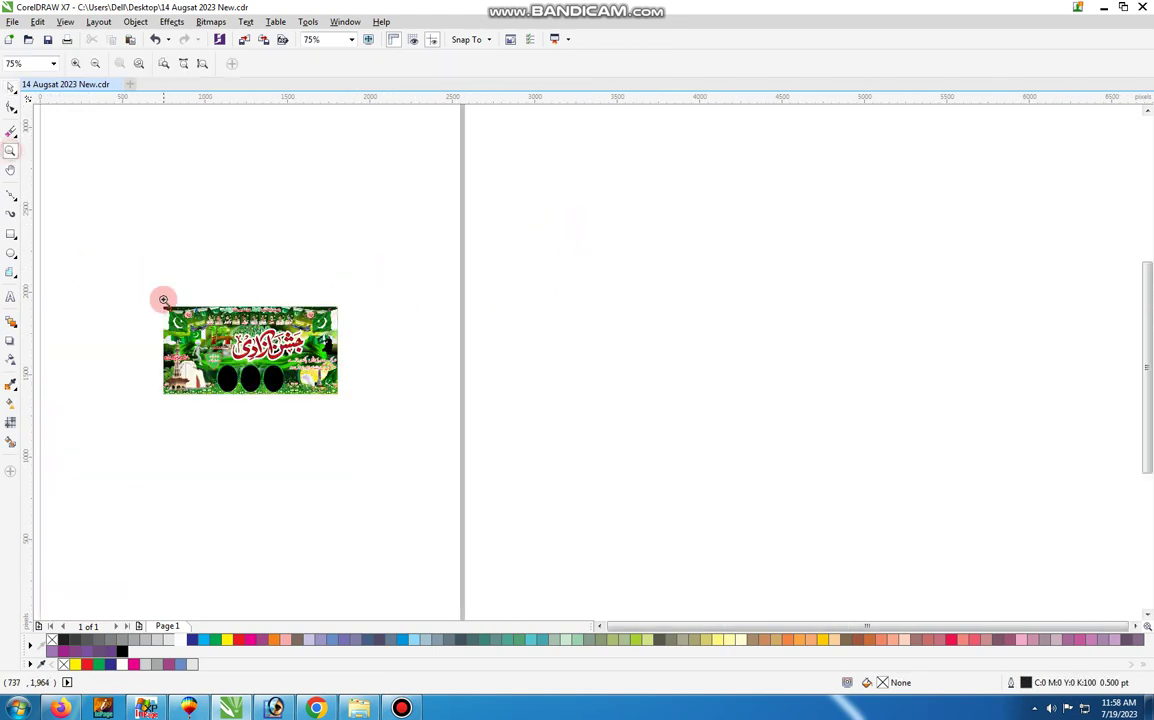
pyautogui.moveTo(160, 303); pyautogui.dragTo(337, 391)
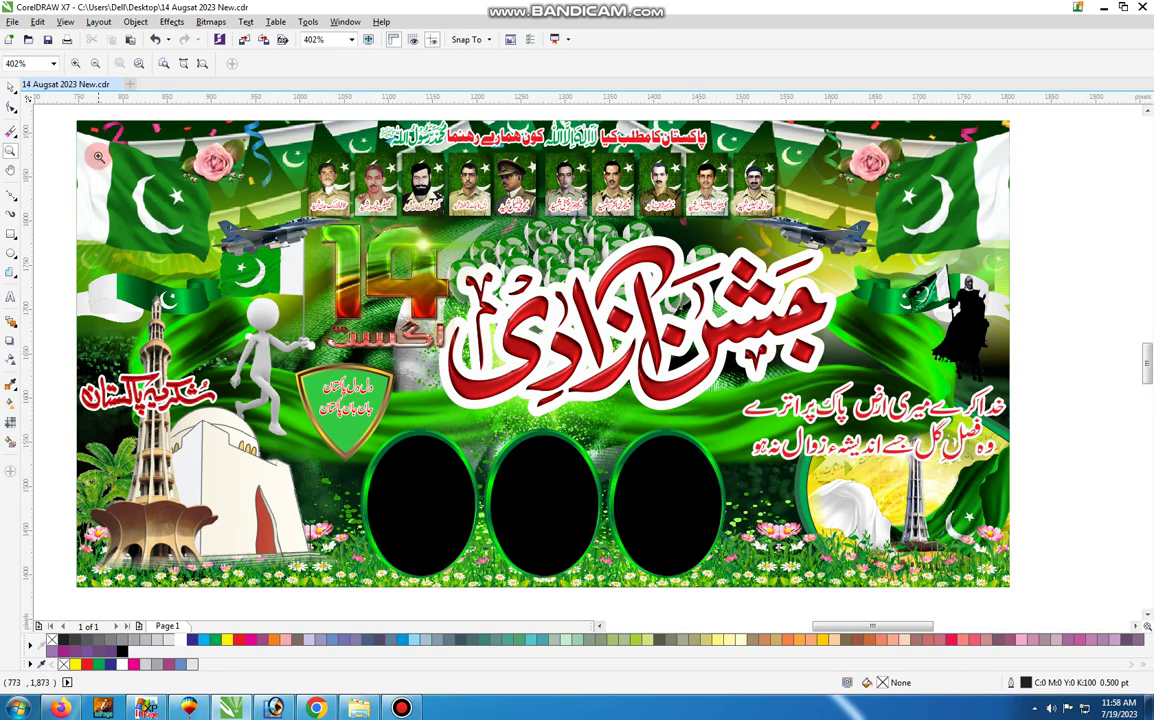
pyautogui.click(11, 86)
pyautogui.click(212, 195)
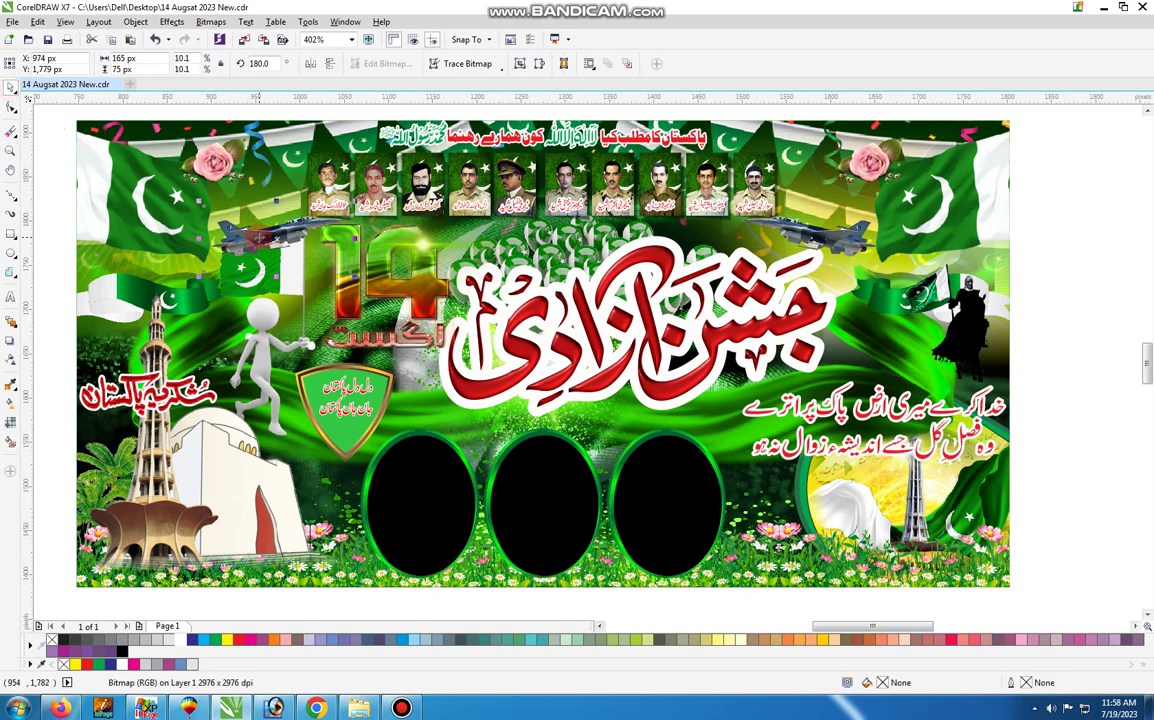
pyautogui.moveTo(259, 237); pyautogui.dragTo(1032, 263)
pyautogui.press('Delete')
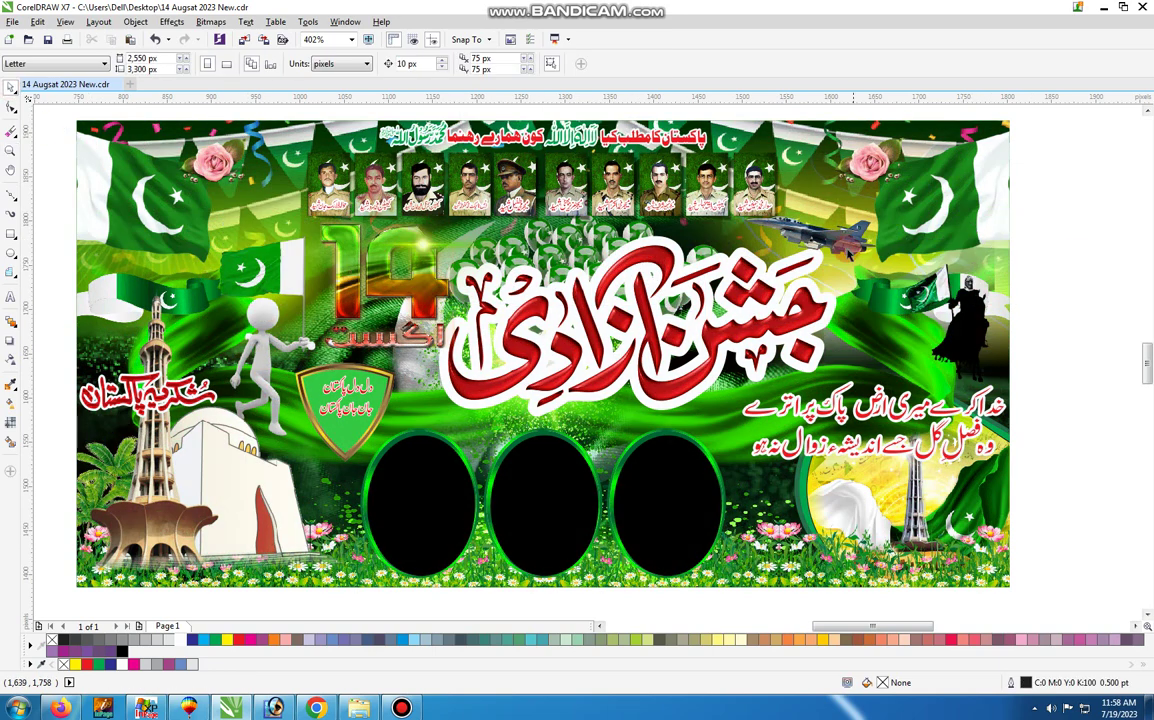
pyautogui.moveTo(848, 253); pyautogui.dragTo(1090, 282)
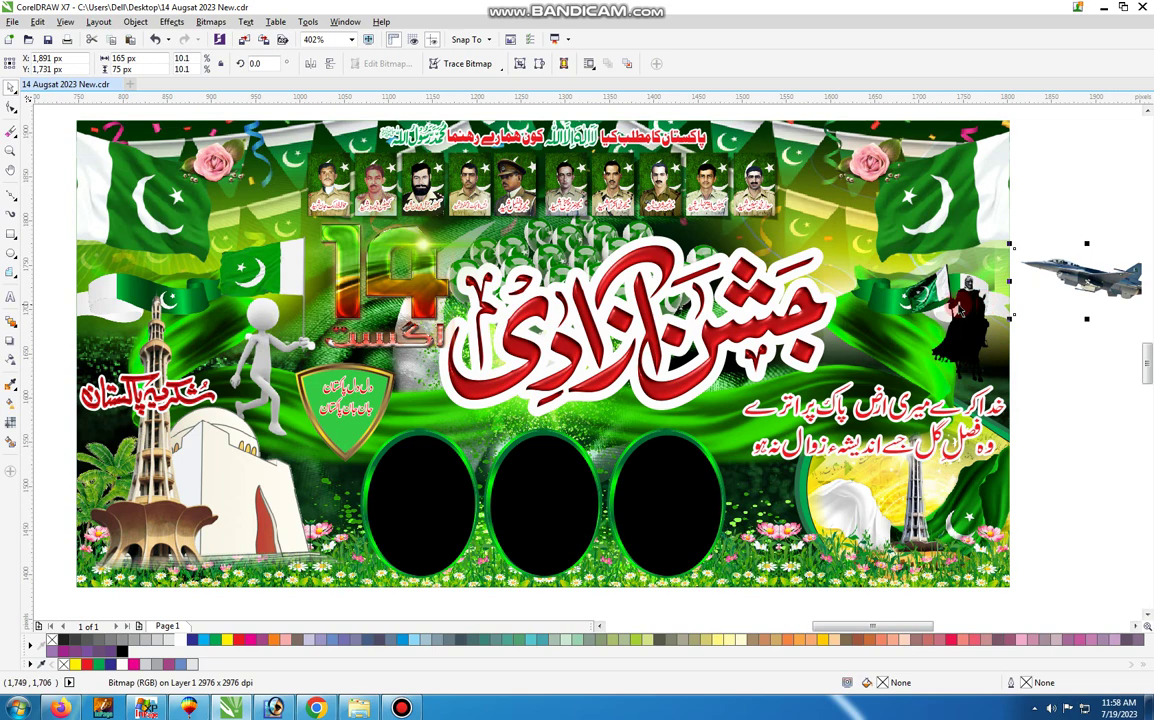
pyautogui.press('Delete')
# Step: Shift the large central Urdu title down and to the right, and try several outline colours, ending with yellow
pyautogui.moveTo(561, 331); pyautogui.dragTo(658, 372)
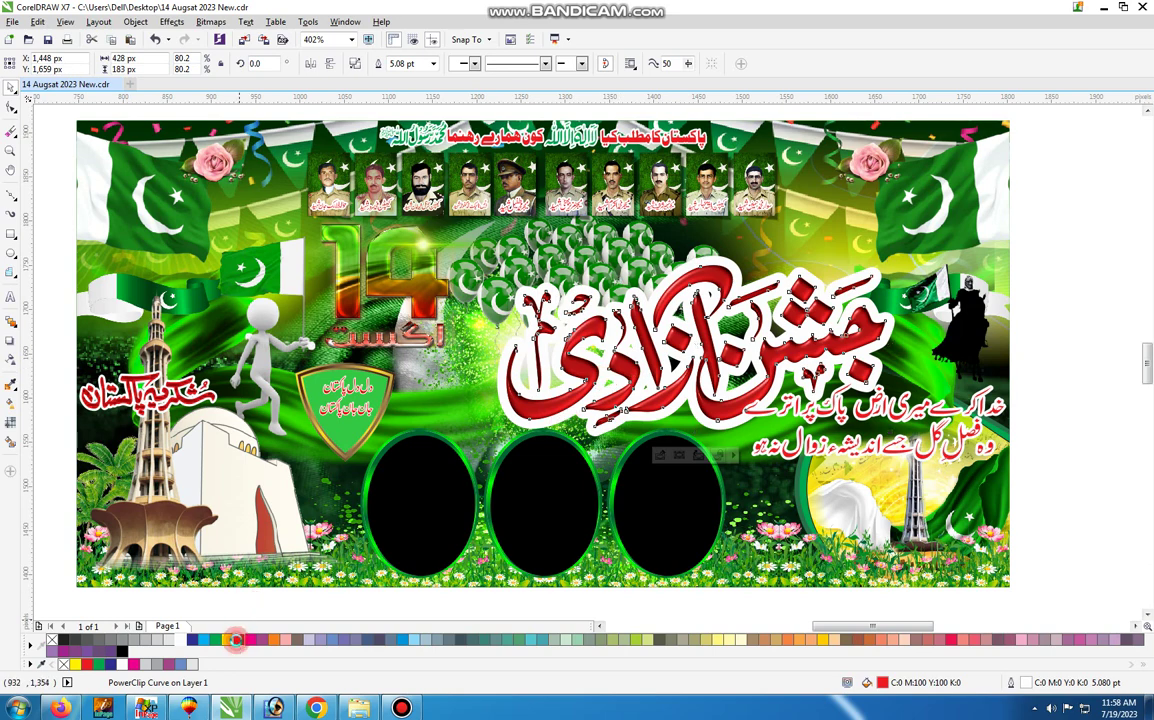
pyautogui.rightClick(239, 641)
pyautogui.rightClick(270, 640)
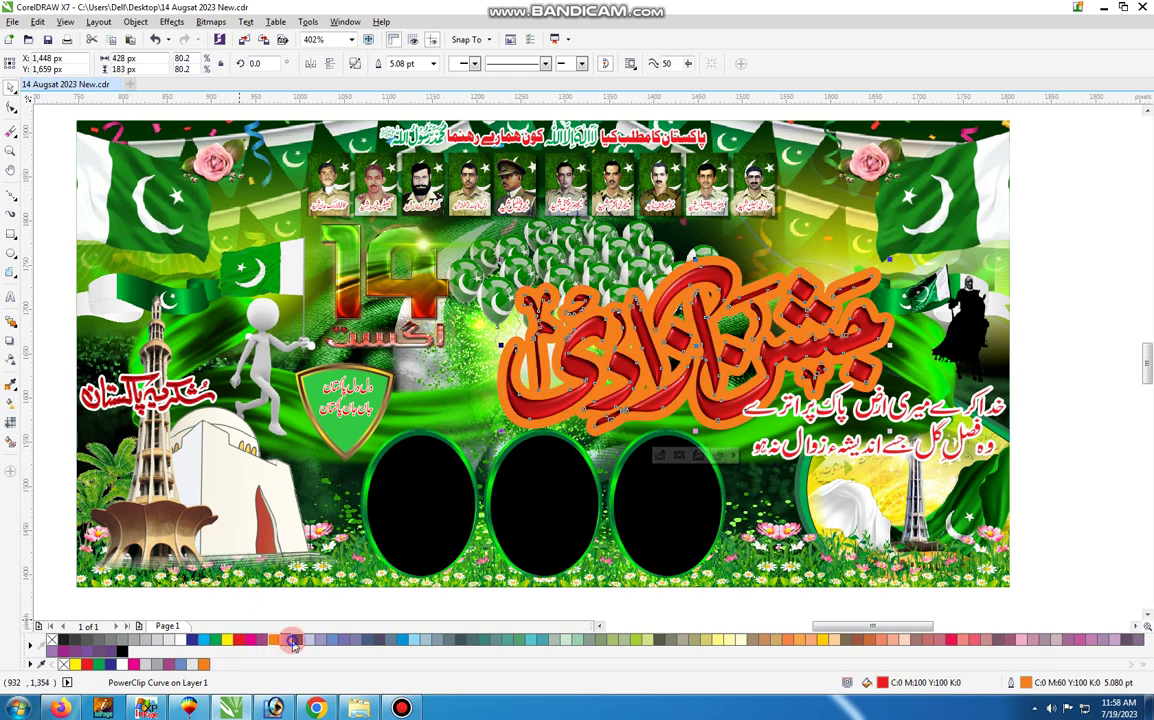
pyautogui.rightClick(296, 640)
pyautogui.rightClick(250, 640)
pyautogui.rightClick(215, 640)
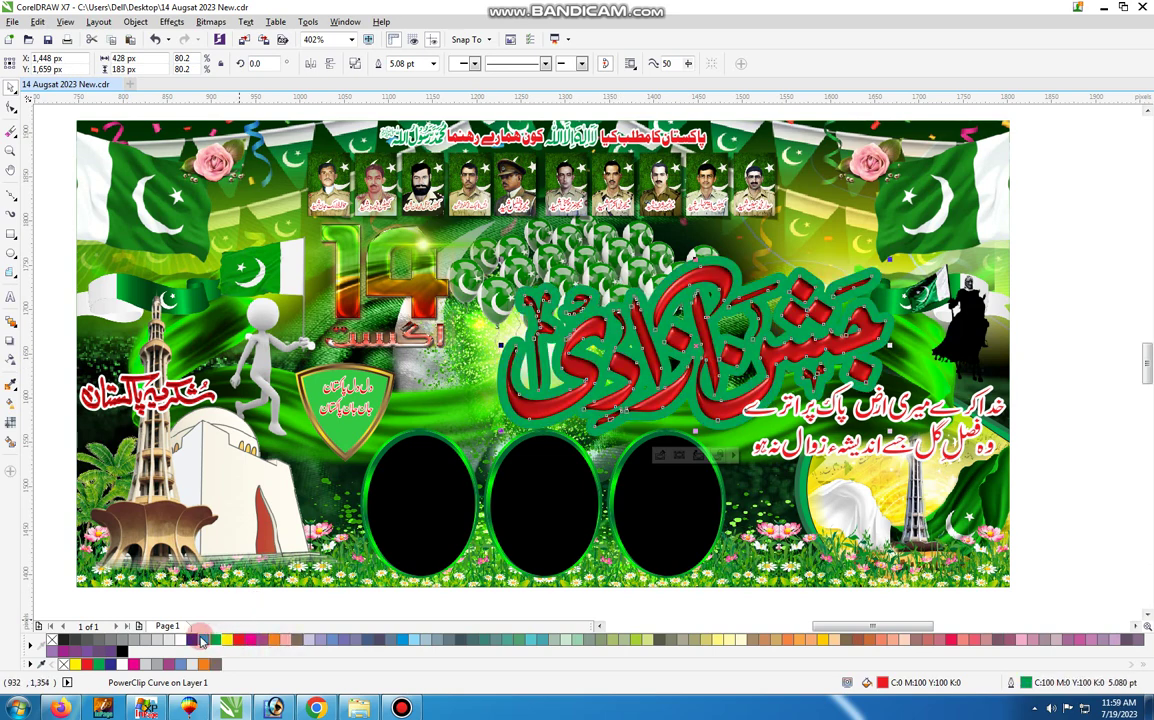
pyautogui.rightClick(203, 639)
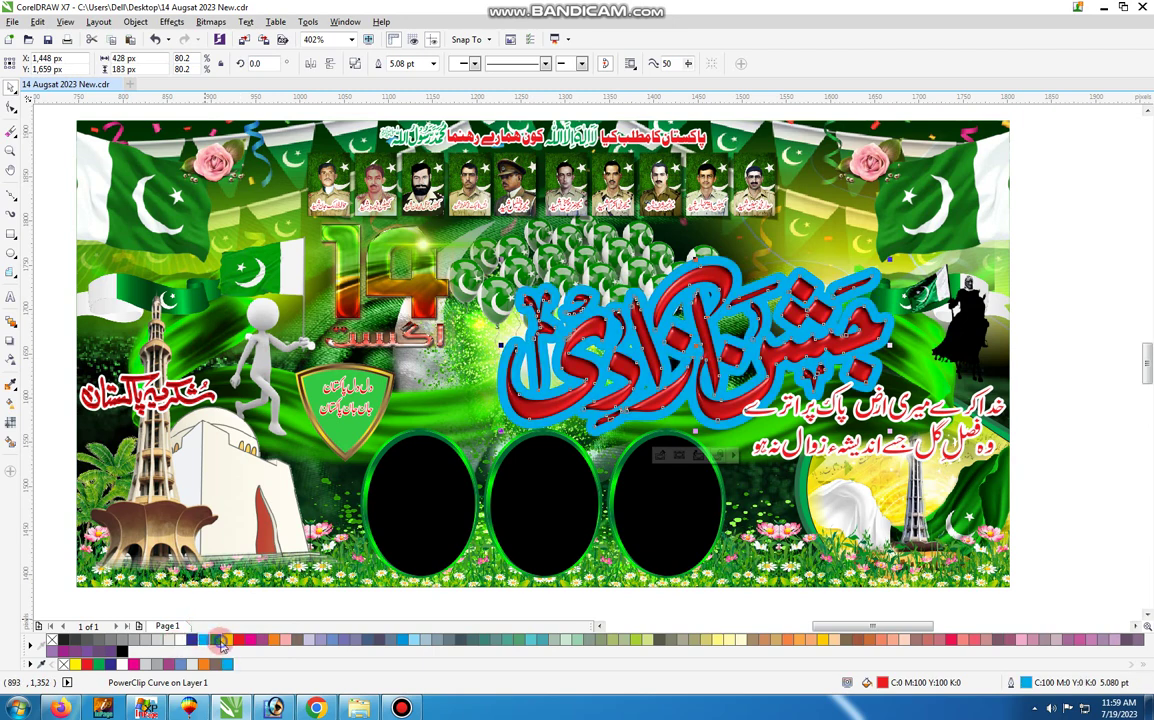
pyautogui.rightClick(218, 640)
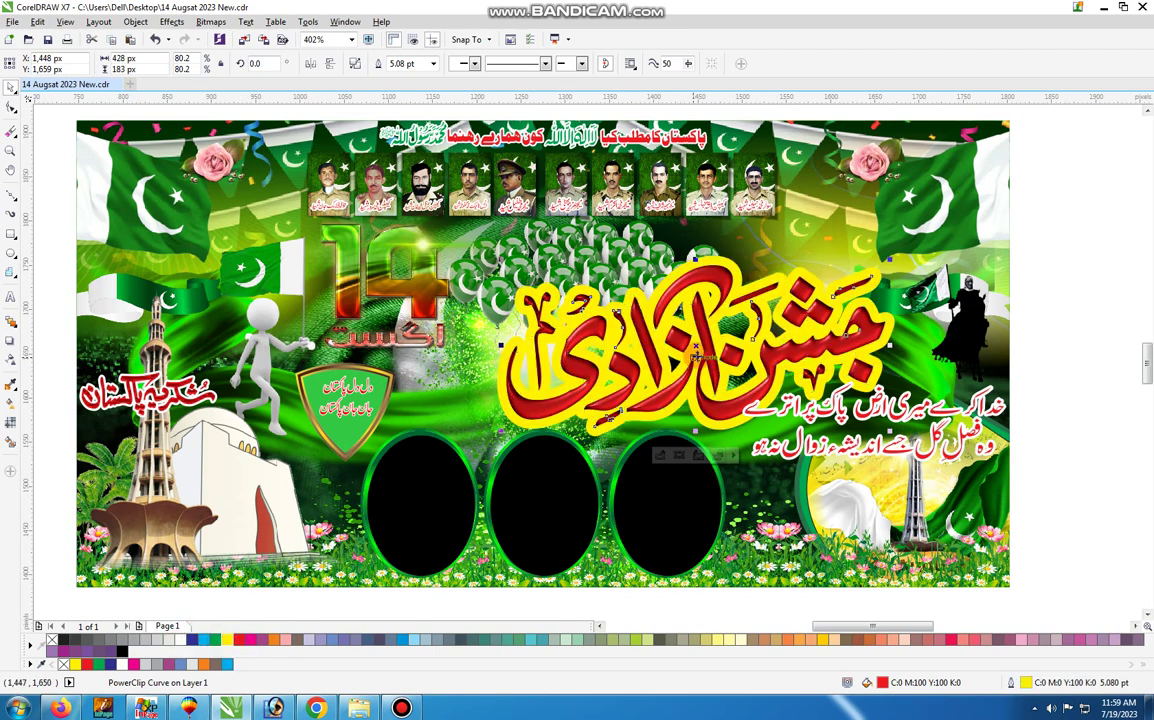
# Step: Delete the central Urdu title and the two-line Urdu verse beside it, recolouring the verse blue before removing it
pyautogui.press('Delete')
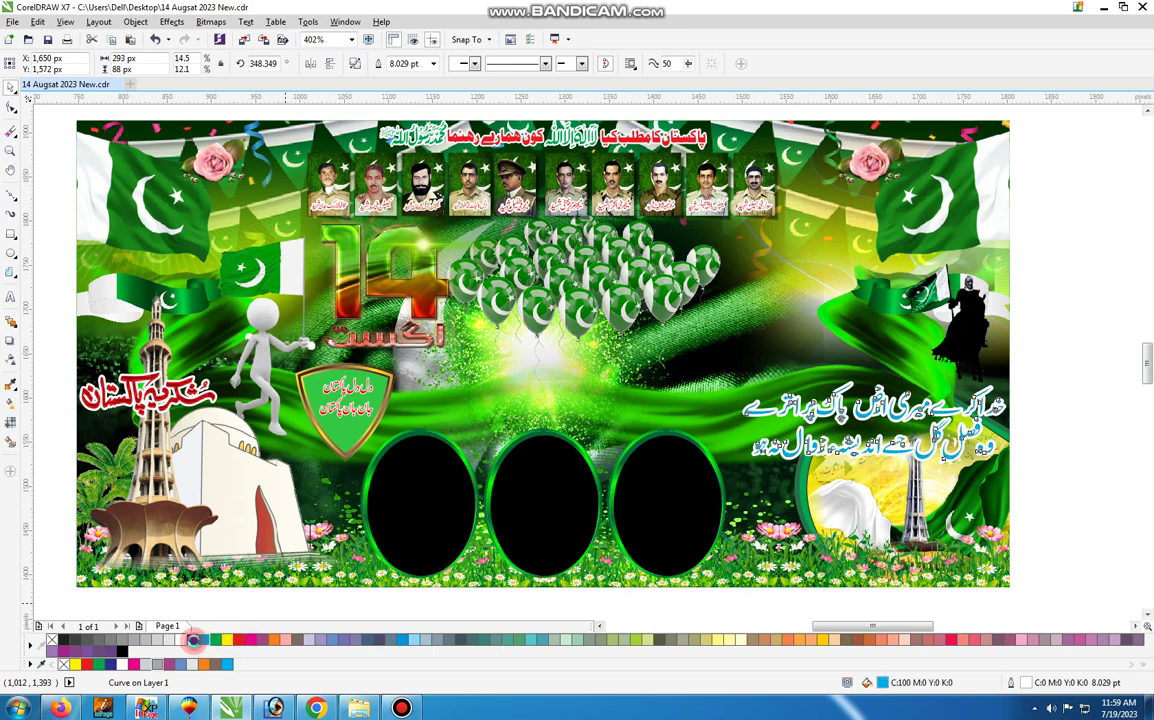
pyautogui.click(192, 640)
pyautogui.press('Delete')
# Step: Ungroup the row of three black ovals and ungroup the right-hand oval into its layers
pyautogui.click(622, 484)
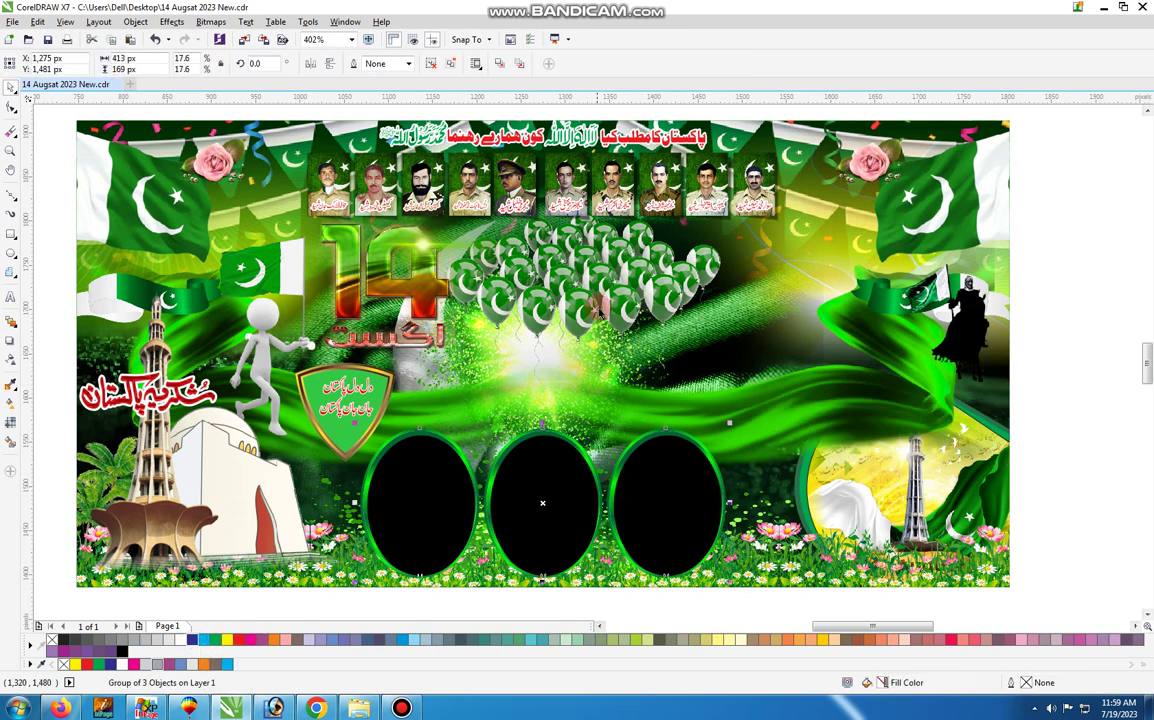
pyautogui.click(430, 67)
pyautogui.click(651, 464)
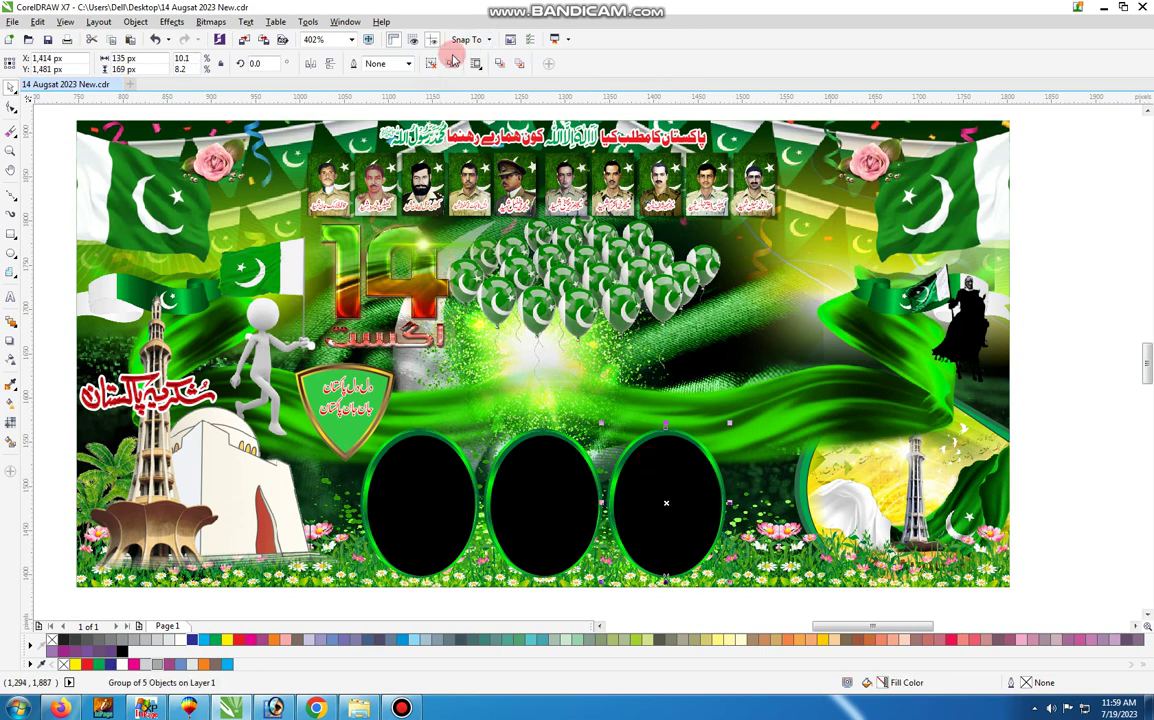
pyautogui.click(431, 61)
pyautogui.click(503, 256)
# Step: Delete the right-hand oval layer by layer, from its black face down to its green gradient backings
pyautogui.click(672, 478)
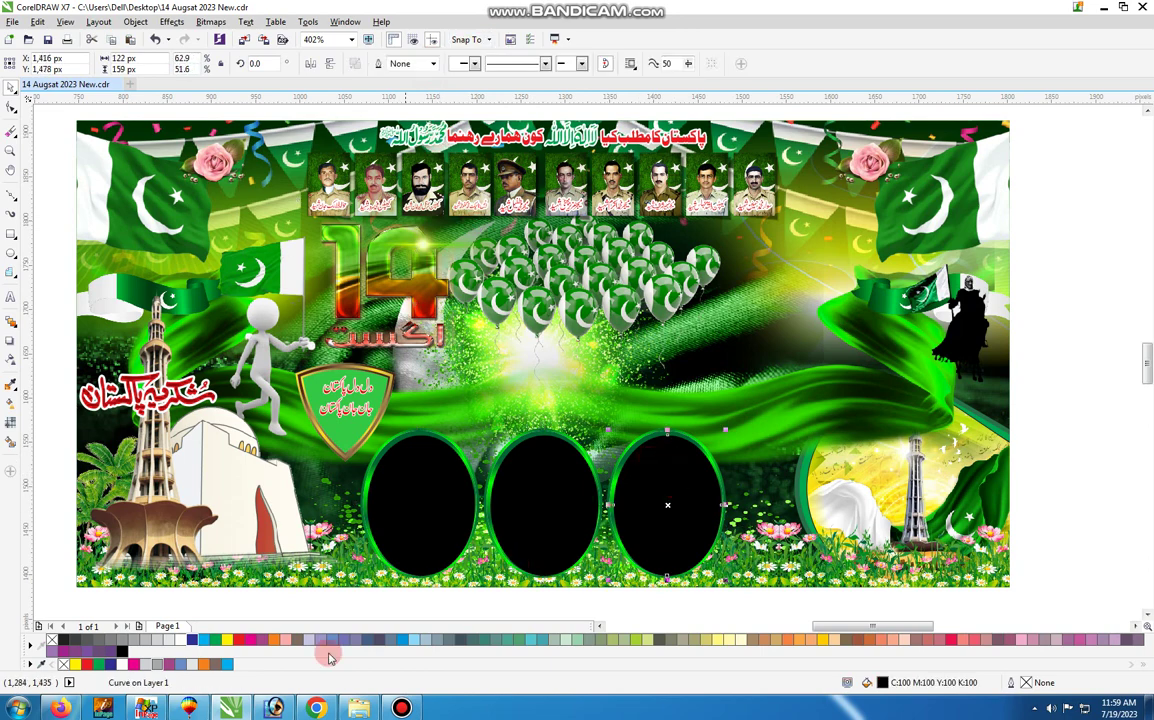
pyautogui.click(242, 641)
pyautogui.press('Delete')
pyautogui.click(691, 490)
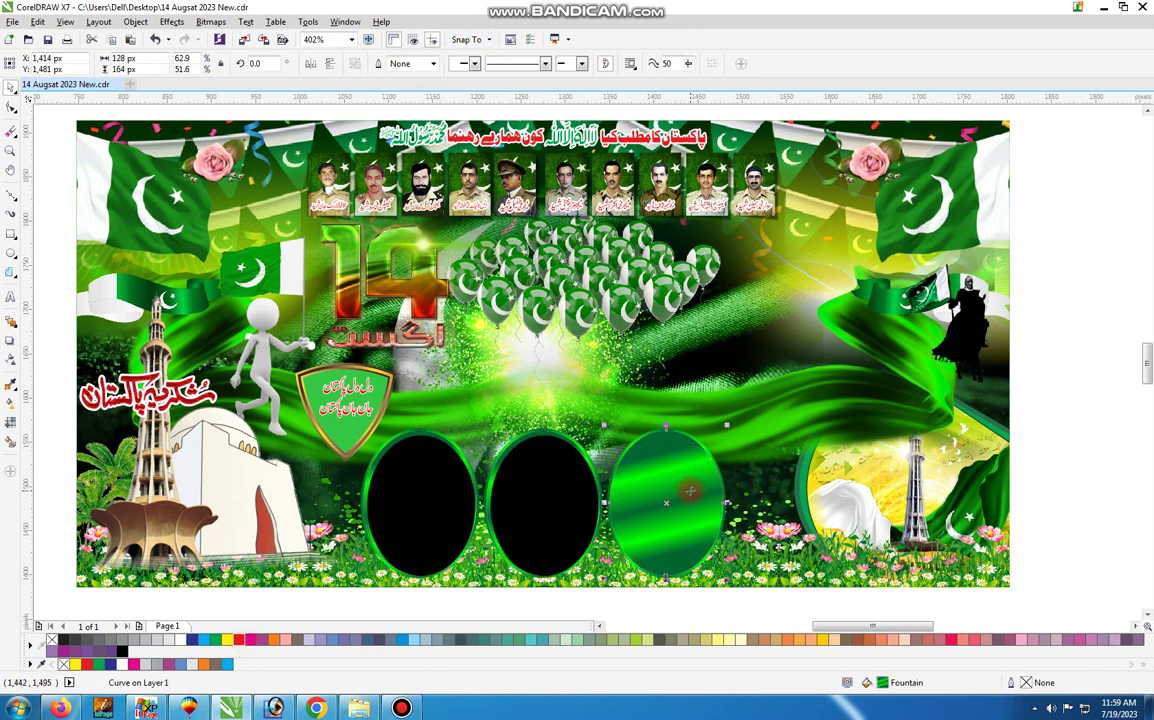
pyautogui.press('Delete')
pyautogui.click(691, 491)
pyautogui.press('Delete')
pyautogui.click(691, 491)
pyautogui.press('Delete')
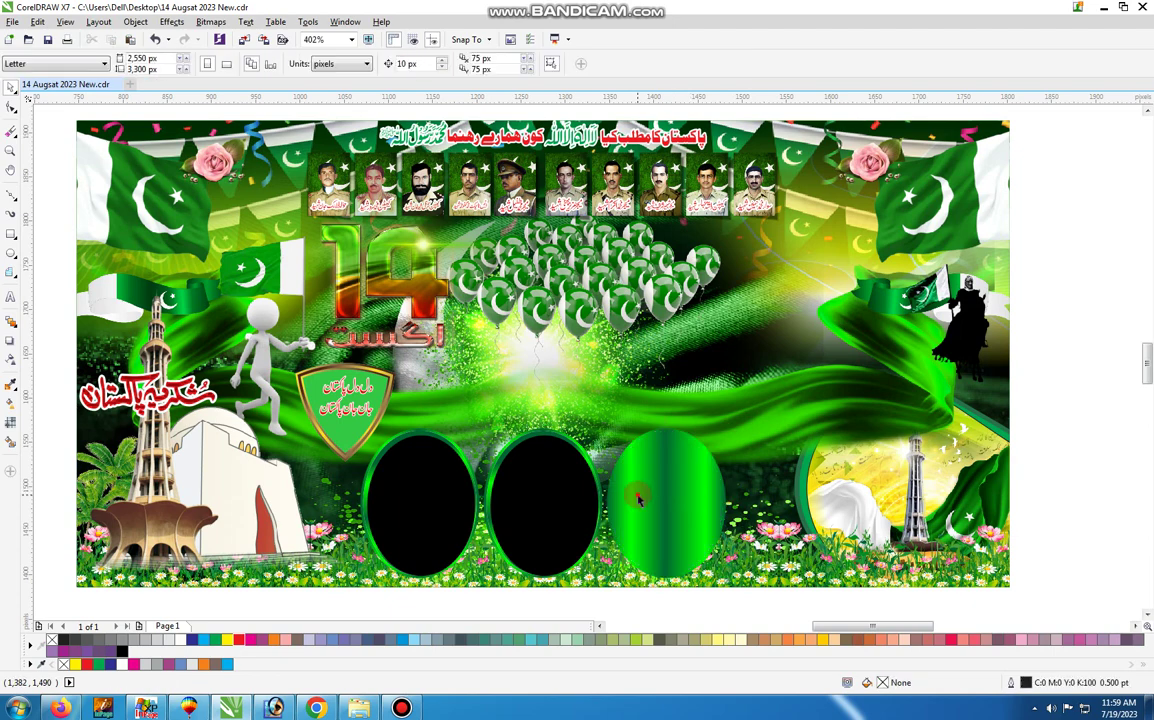
pyautogui.click(640, 496)
pyautogui.press('Delete')
# Step: Delete the middle and left-hand black ovals
pyautogui.click(557, 500)
pyautogui.press('Delete')
pyautogui.click(420, 477)
pyautogui.press('Delete')
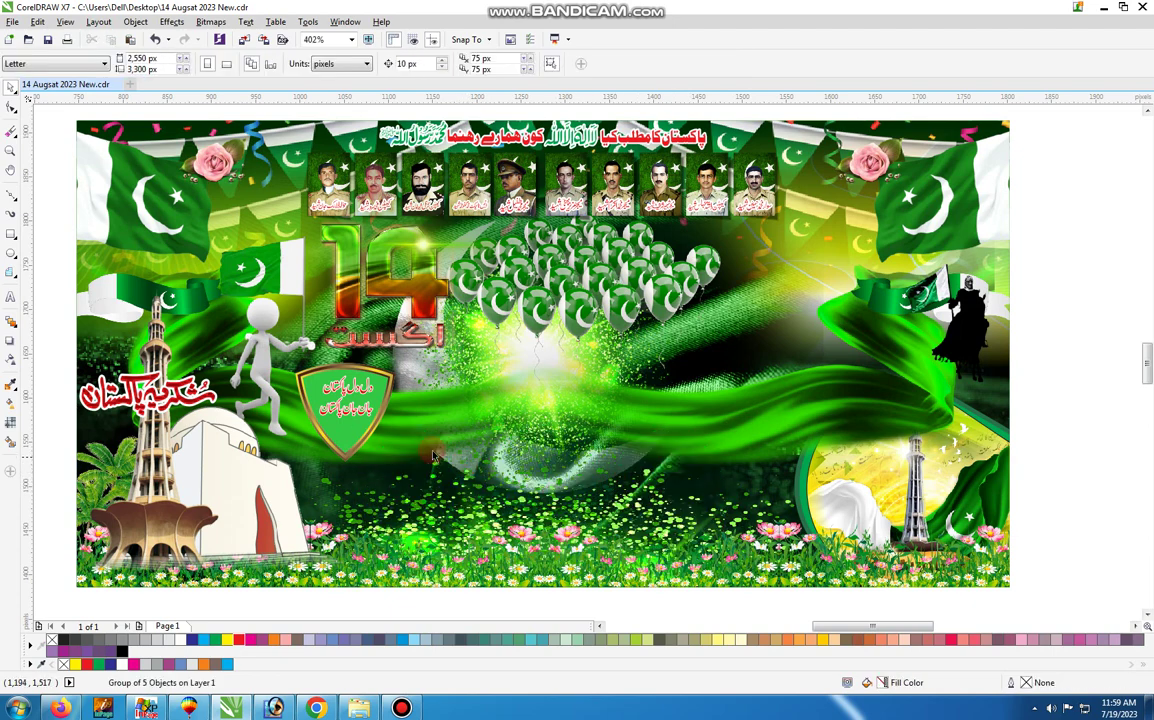
# Step: Fill the Urdu text inside the green shield white and remove its outline
pyautogui.keyDown('ctrl'); pyautogui.click(365, 400); pyautogui.keyUp('ctrl')
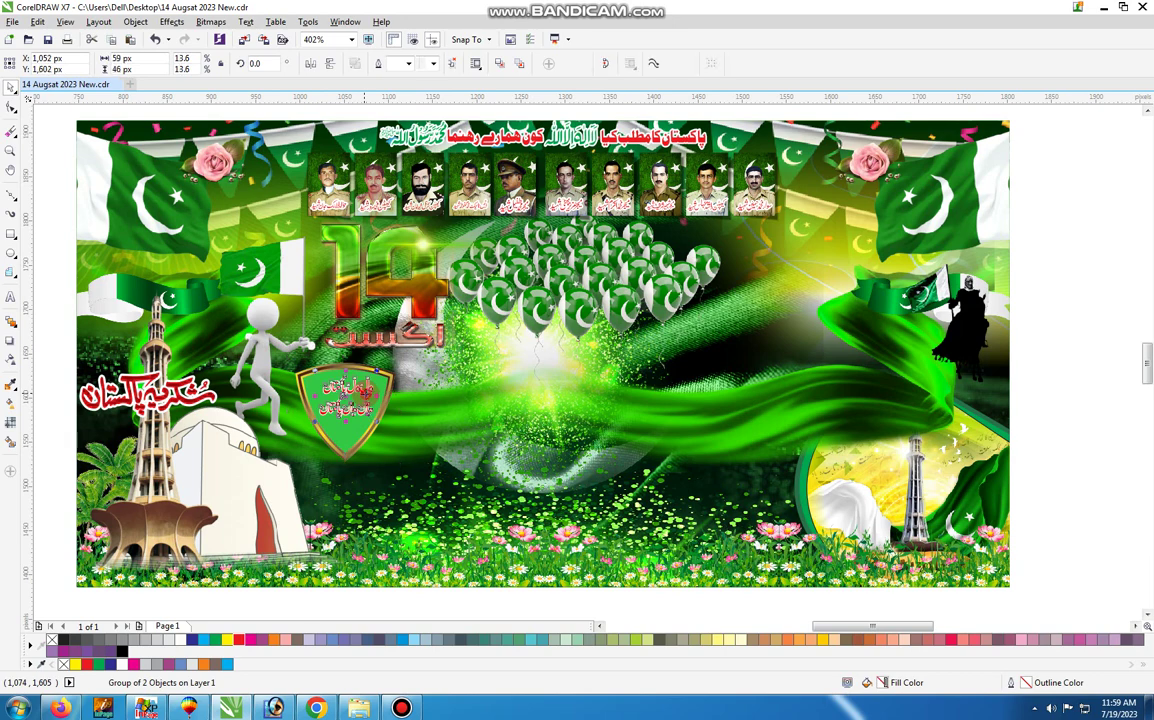
pyautogui.click(181, 640)
pyautogui.rightClick(51, 640)
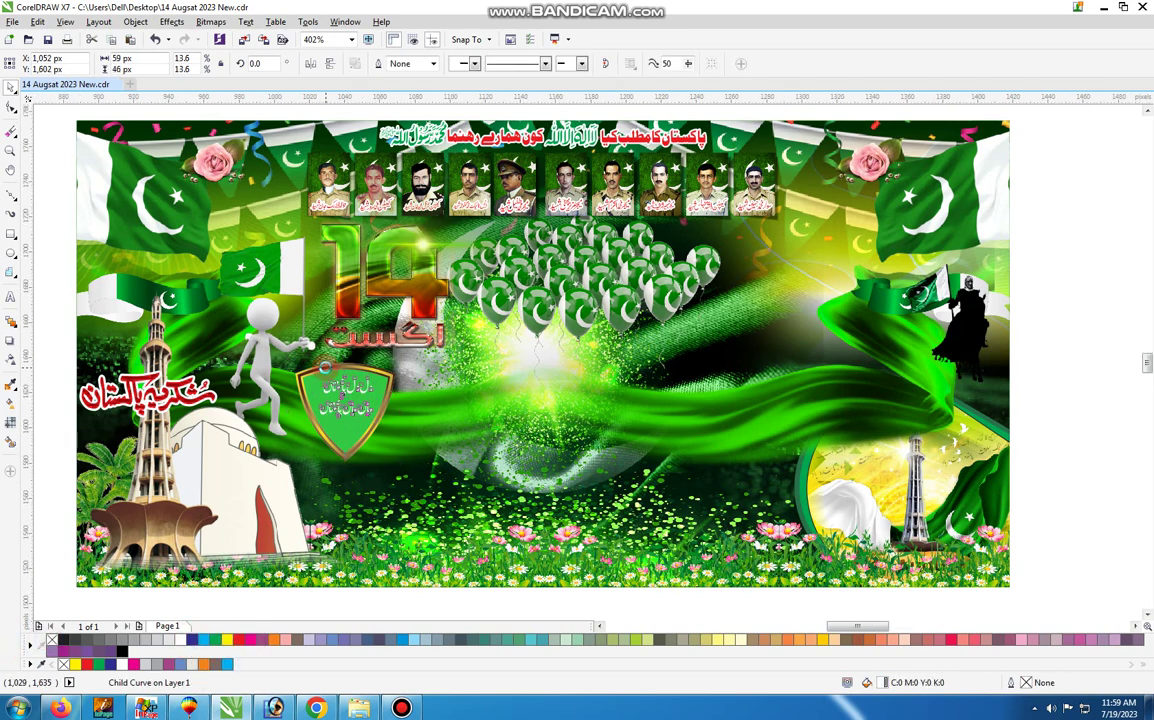
pyautogui.scroll(4, 325, 368)
pyautogui.scroll(-1, 325, 368)
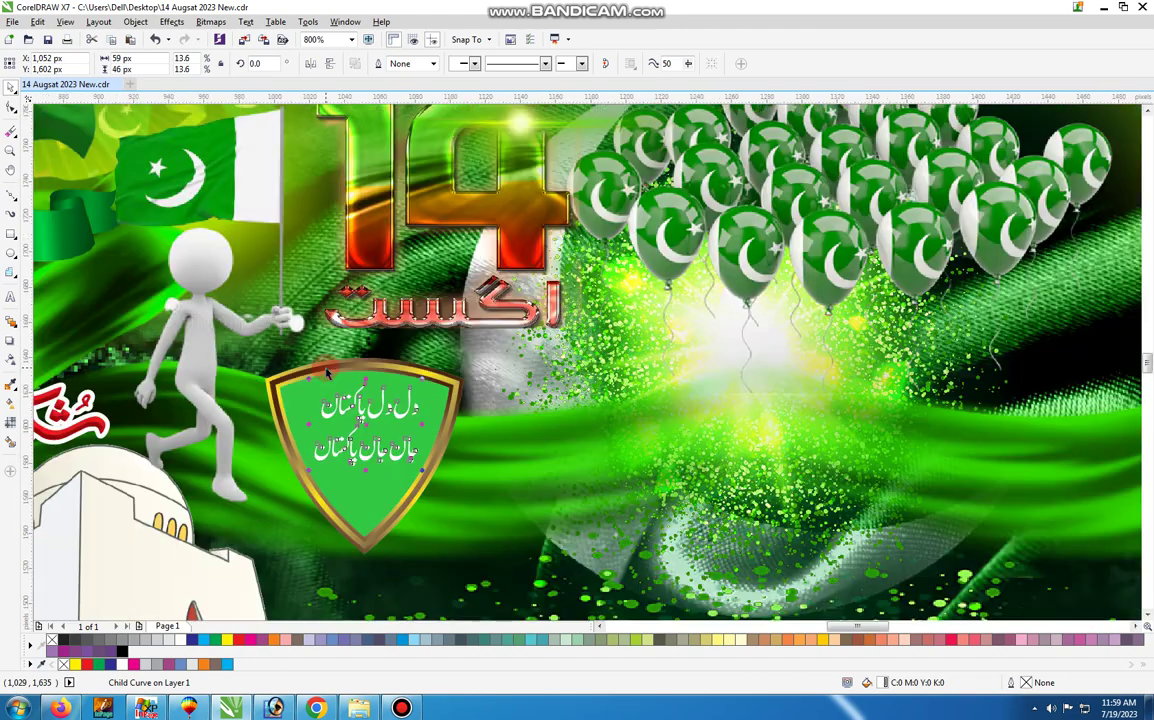
# Step: Delete the white Urdu text and the green shield behind it
pyautogui.press('Delete')
pyautogui.click(326, 370)
pyautogui.press('Delete')
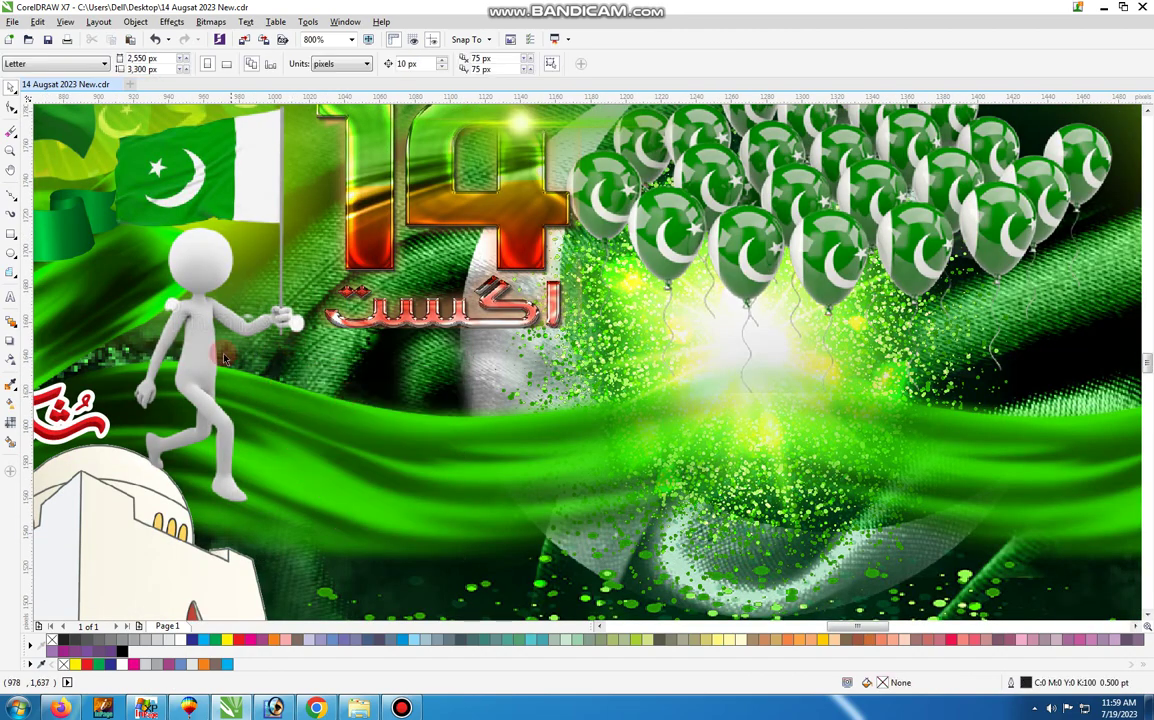
# Step: Move the flag-carrying figure and the large 14 August lettering out of place and delete them
pyautogui.click(207, 343)
pyautogui.moveTo(207, 343); pyautogui.dragTo(770, 446)
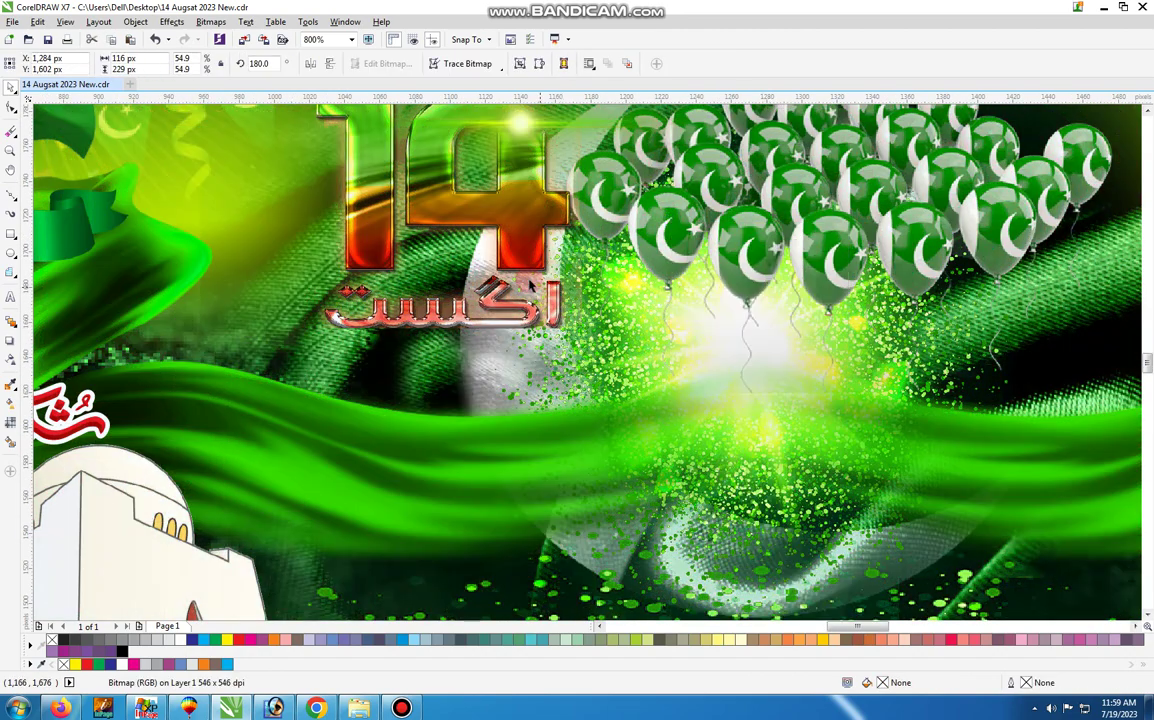
pyautogui.moveTo(552, 200); pyautogui.dragTo(486, 388)
pyautogui.press('Delete')
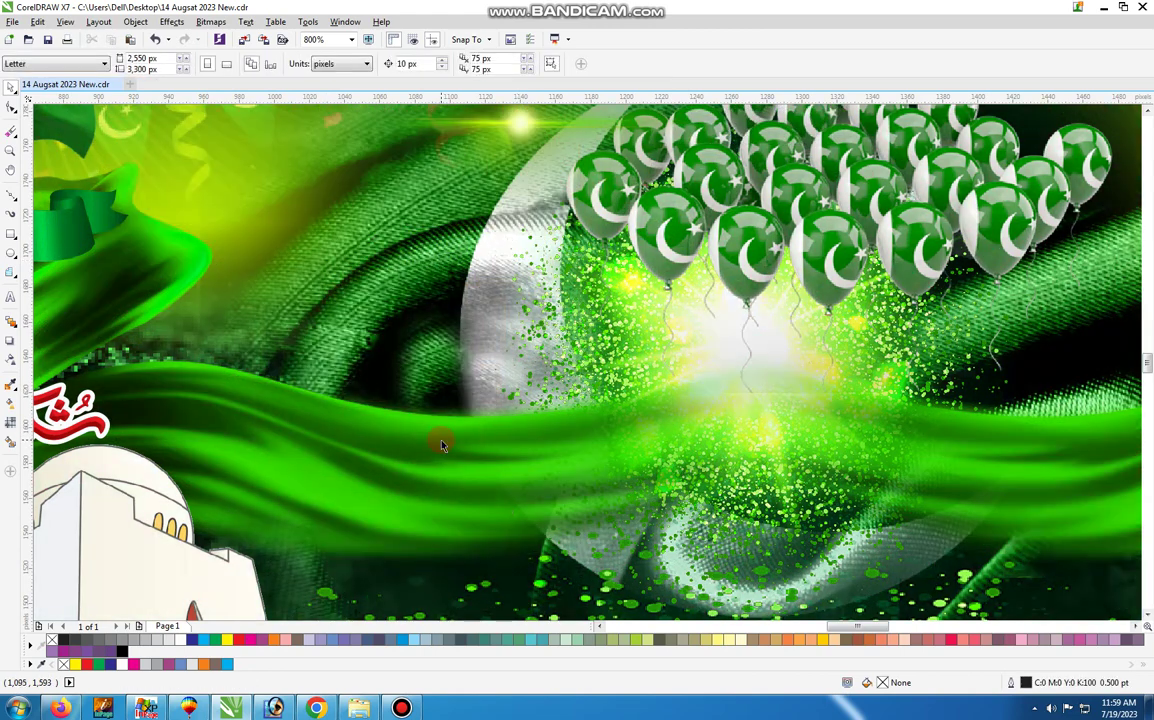
# Step: Try moving the banner's background rectangle and undo the move
pyautogui.scroll(-1, 441, 441)
pyautogui.moveTo(733, 300); pyautogui.dragTo(695, 344)
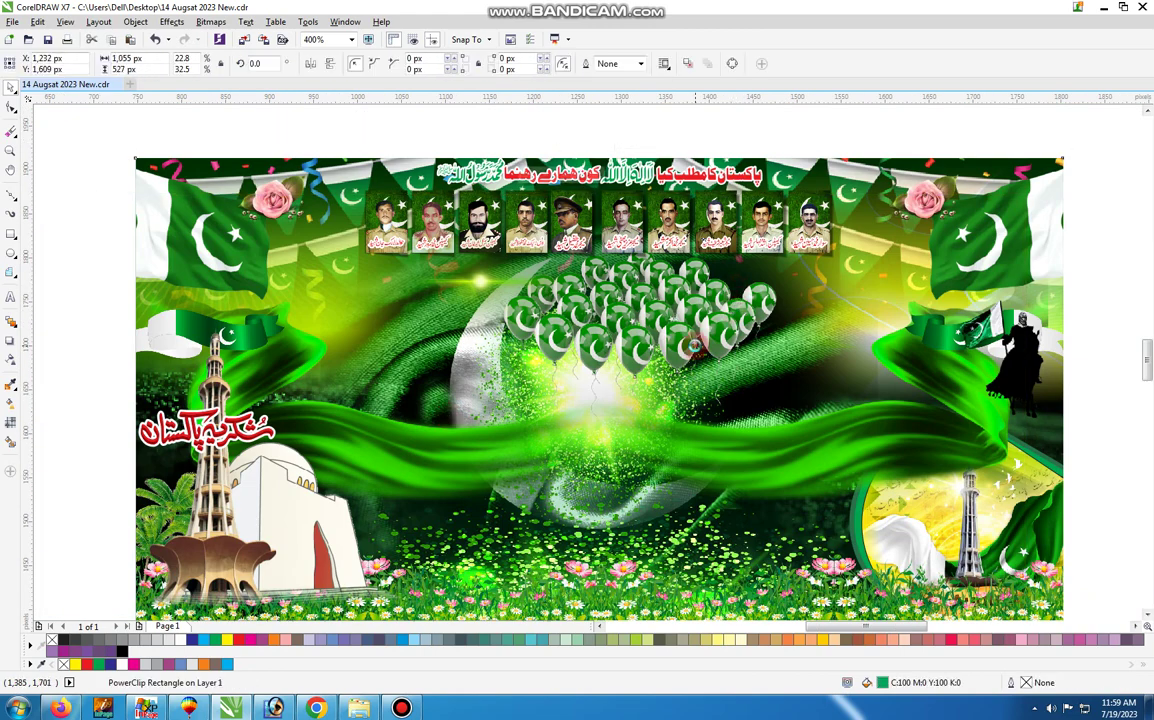
pyautogui.hotkey('ctrl', 'z')
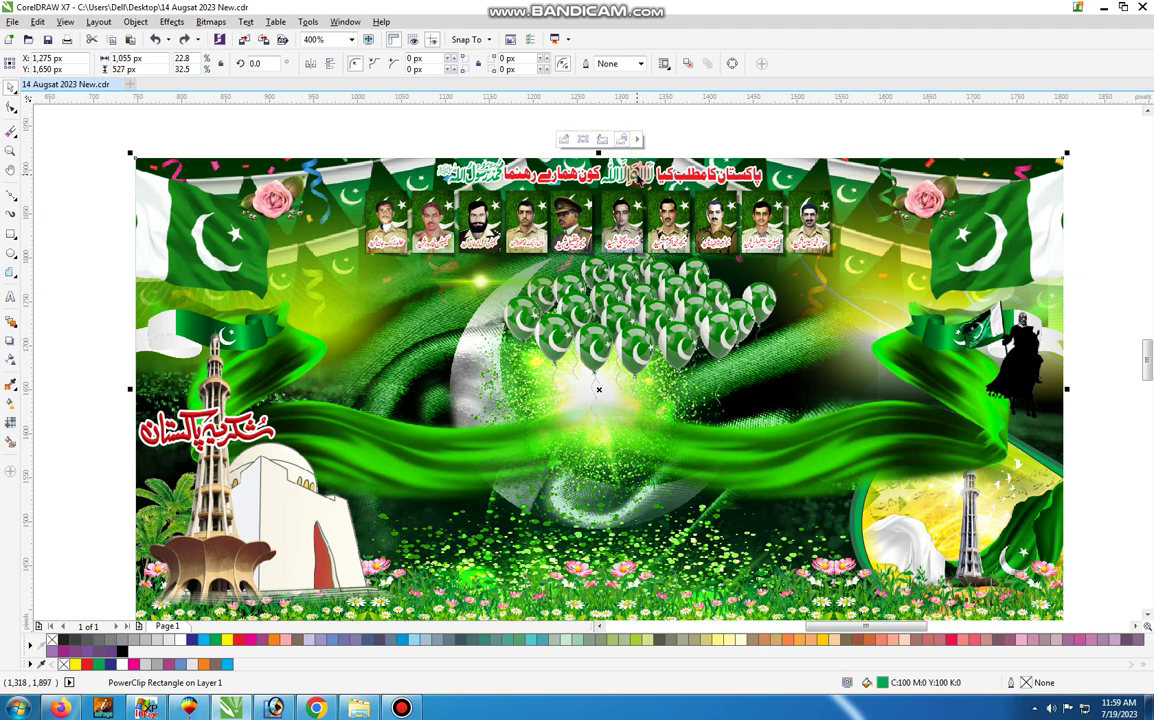
# Step: Recolour part of the Urdu headline above the portraits purple (C:20 M:80 Y:0 K:20) and delete the headline's separate pieces
pyautogui.click(240, 640)
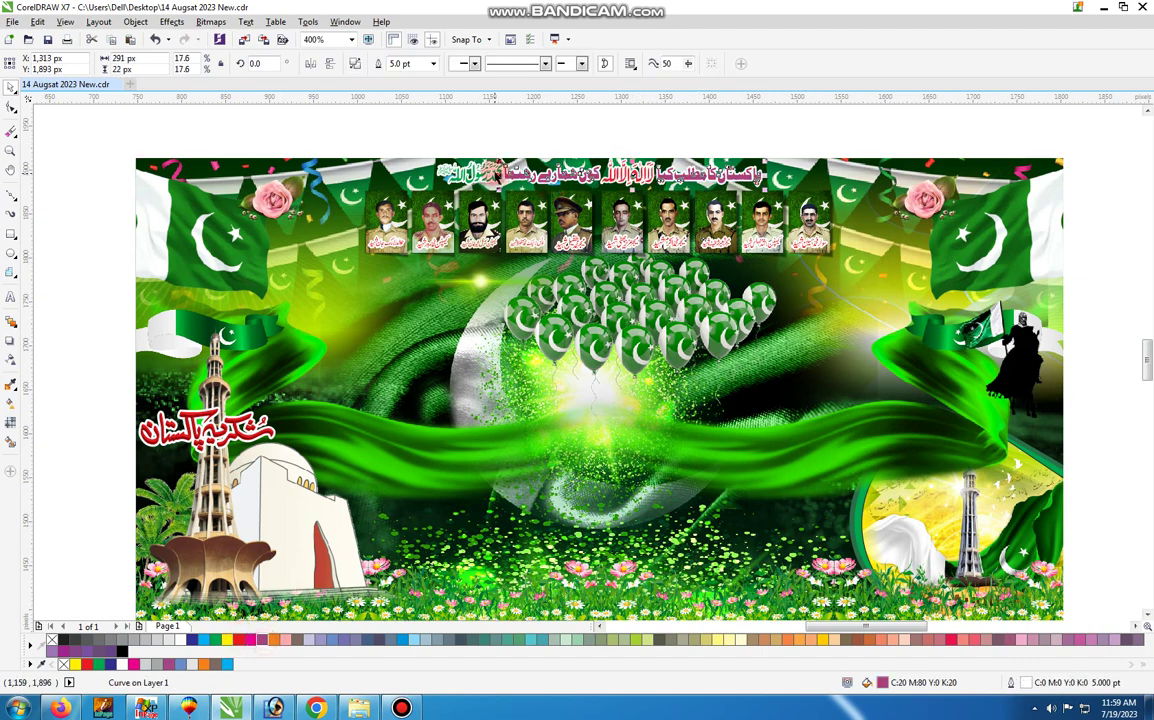
pyautogui.click(449, 173)
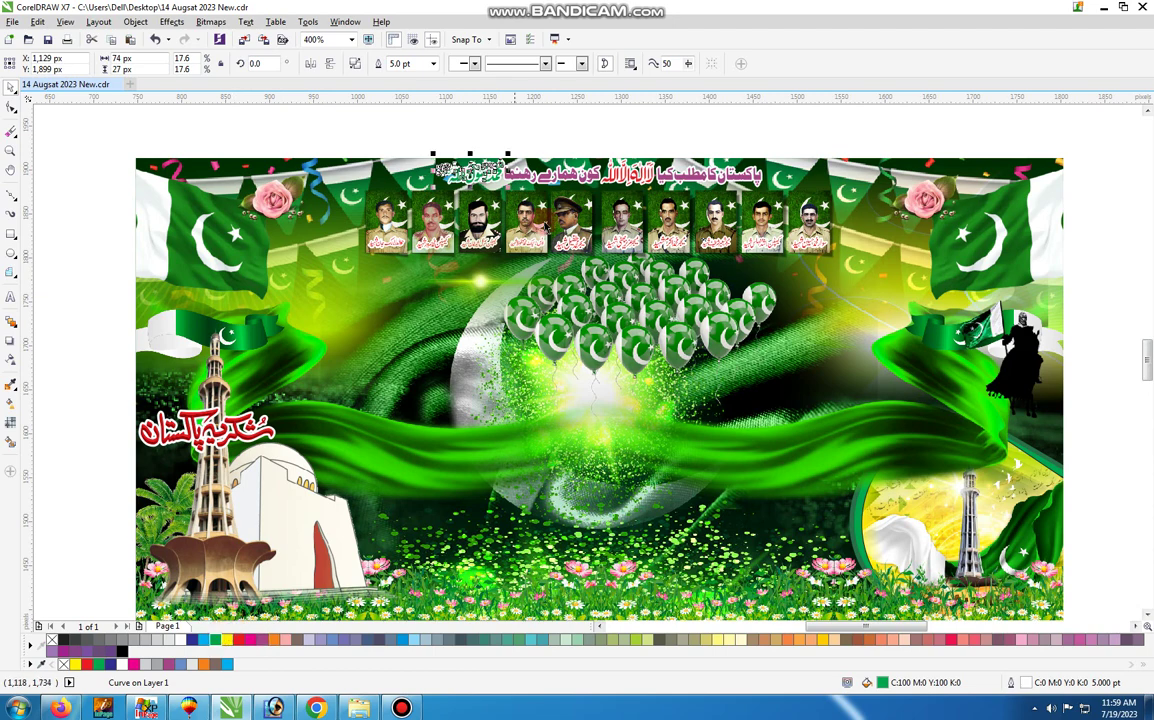
pyautogui.press('Delete')
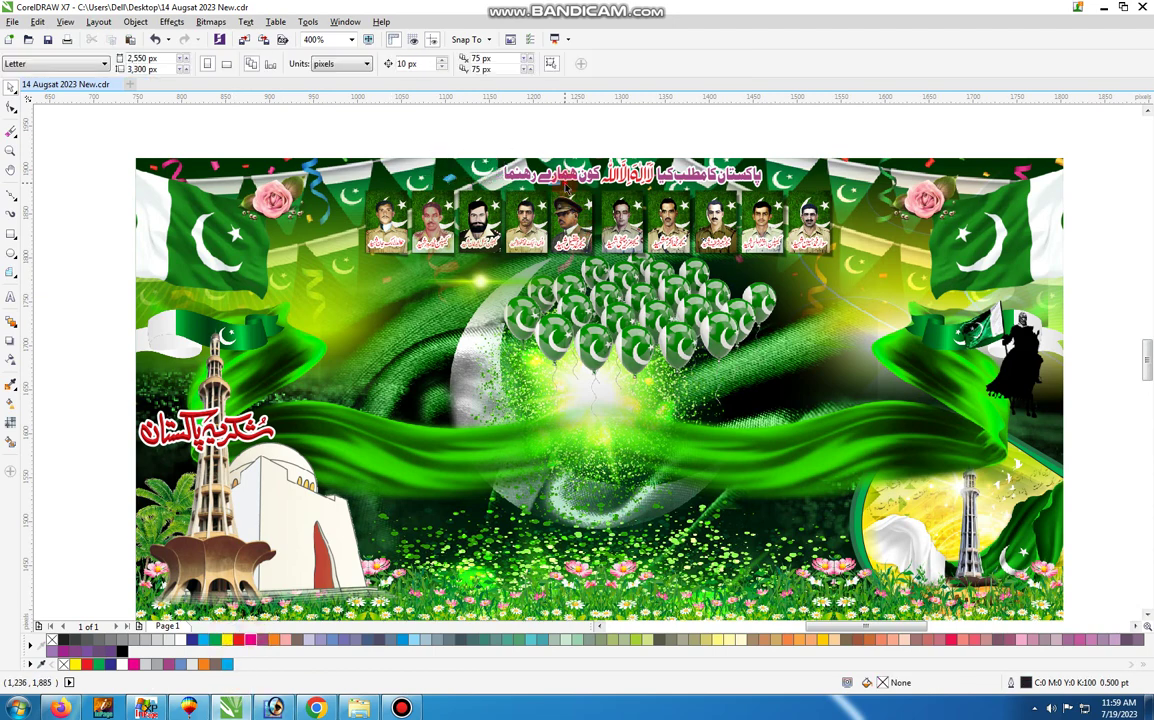
pyautogui.click(530, 176)
pyautogui.press('Delete')
pyautogui.click(628, 175)
pyautogui.press('Delete')
# Step: Move the row of portraits and the pink roses out of place and delete them
pyautogui.moveTo(764, 230); pyautogui.dragTo(716, 150)
pyautogui.press('Delete')
pyautogui.moveTo(285, 200); pyautogui.dragTo(285, 128)
pyautogui.press('Delete')
pyautogui.click(477, 305)
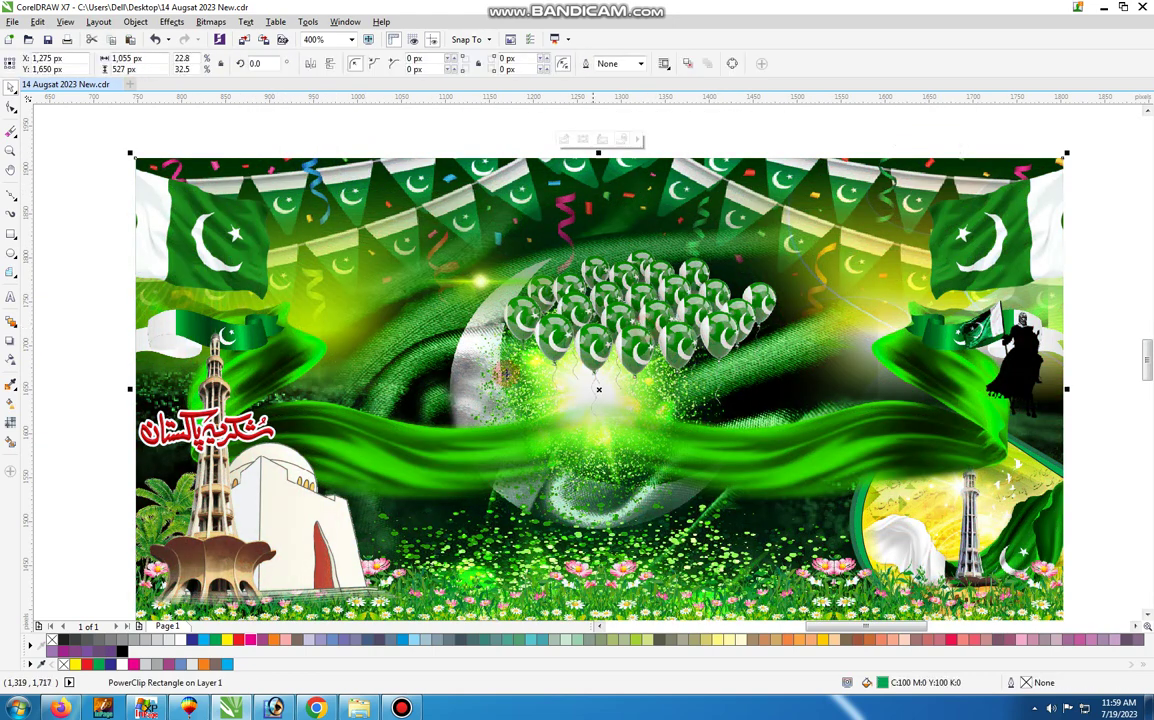
# Step: Move the red Urdu slogan from the minaret up beside the large flag and recolour it green
pyautogui.moveTo(198, 425); pyautogui.dragTo(384, 261)
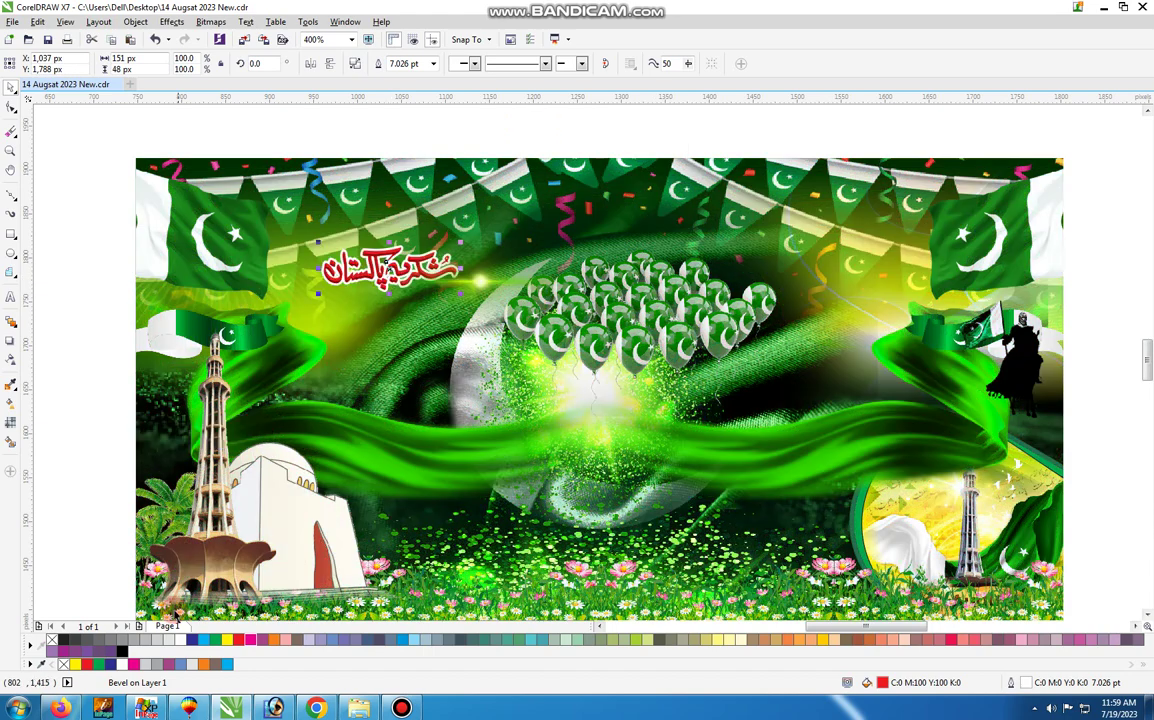
pyautogui.click(145, 664)
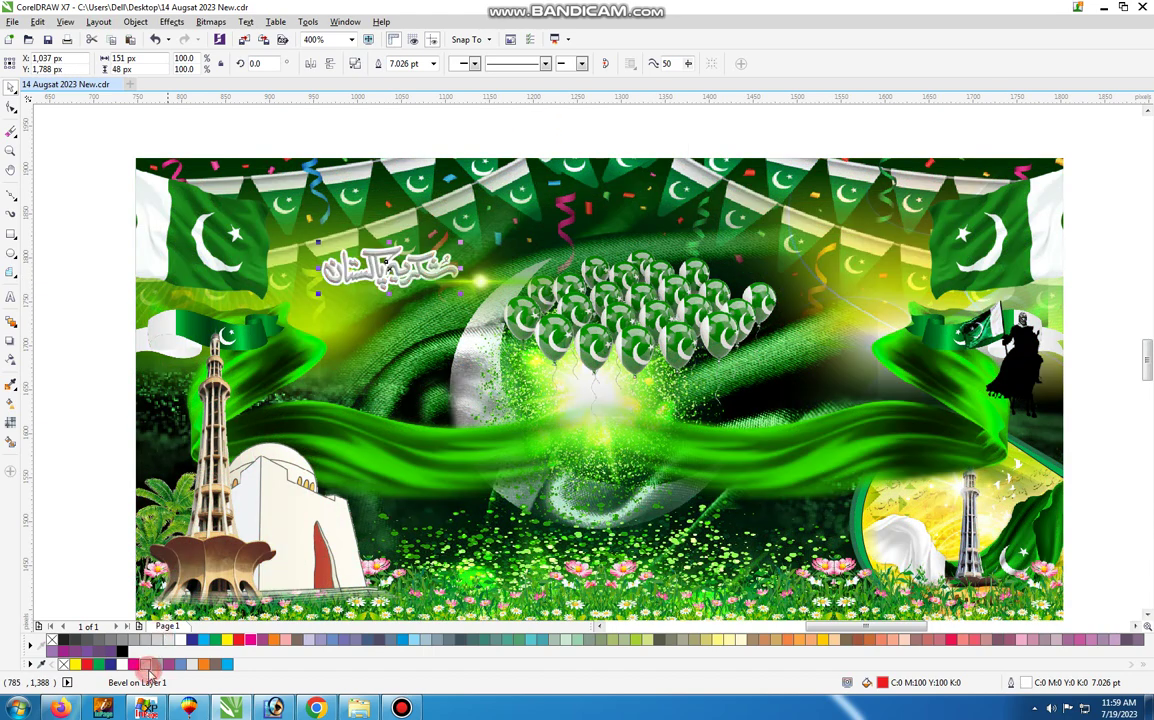
pyautogui.click(209, 641)
pyautogui.click(215, 640)
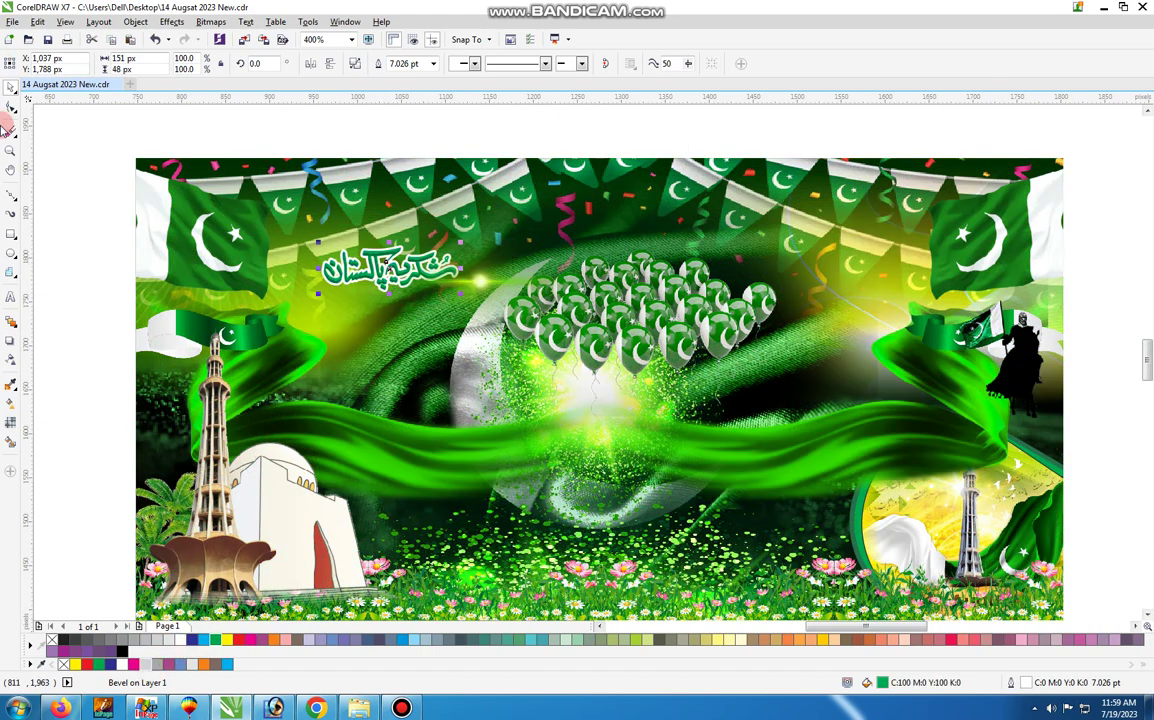
# Step: Delete the green Urdu slogan from the banner
pyautogui.click(12, 153)
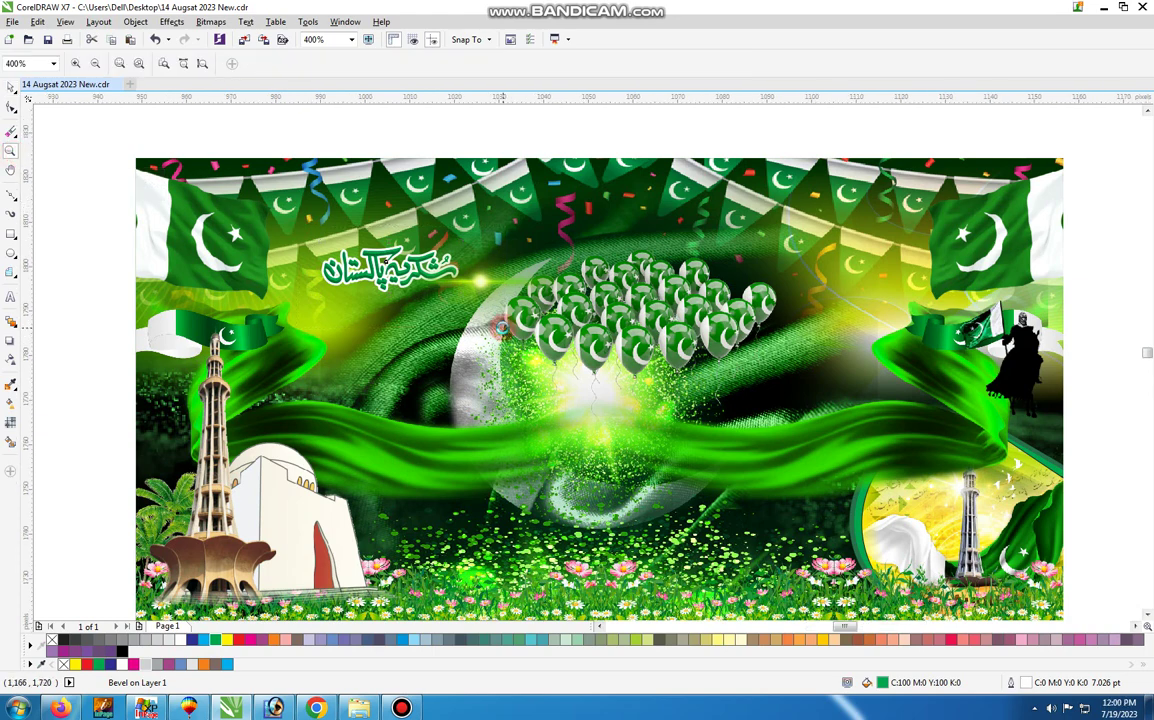
pyautogui.click(383, 263)
pyautogui.rightClick(384, 262)
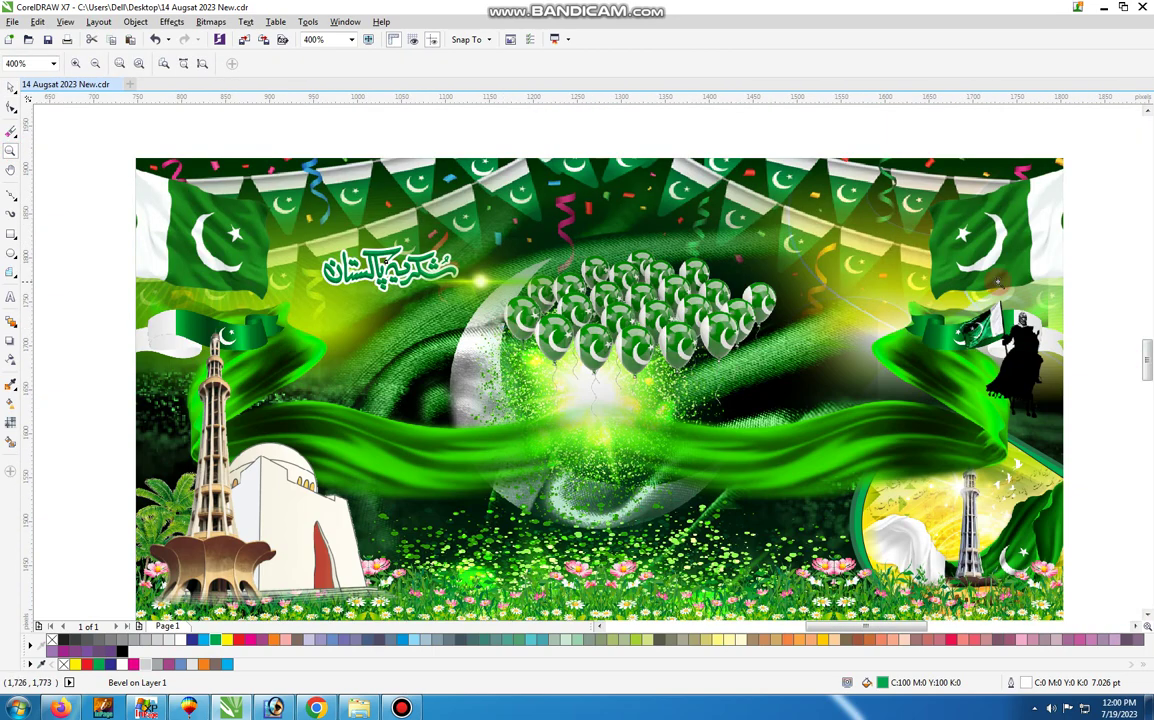
pyautogui.click(11, 87)
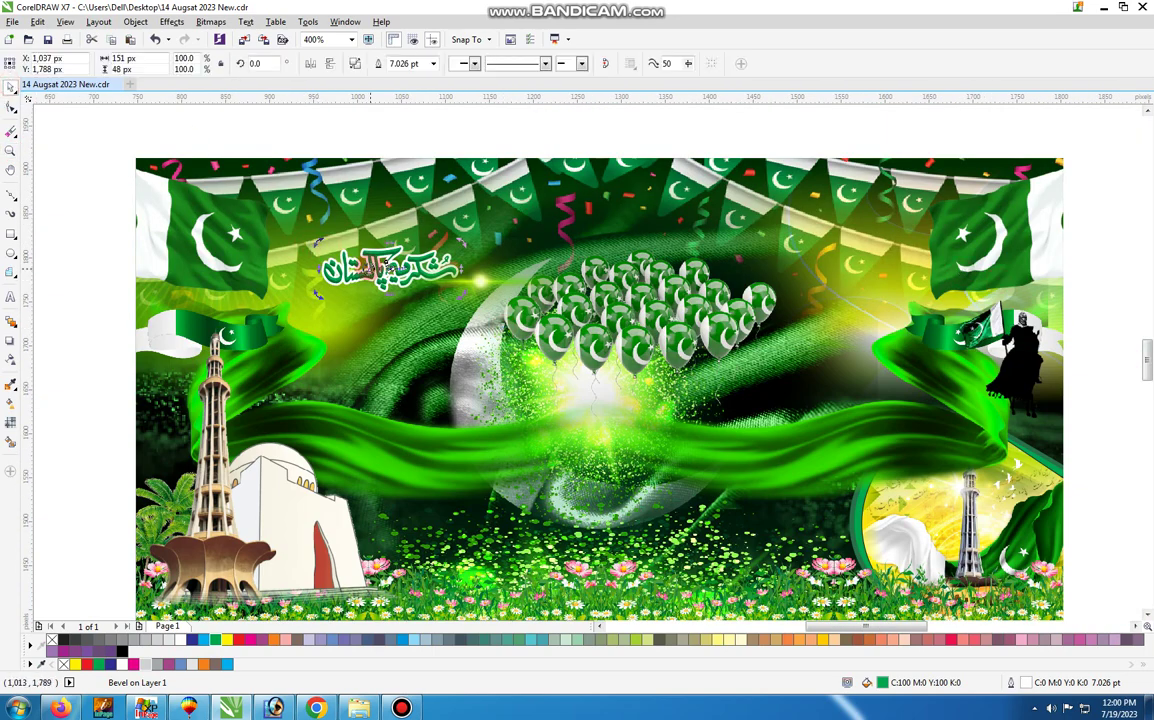
pyautogui.press('Delete')
# Step: Enlarge the flag-carrying horseman to about 346 by 371 px outside the banner and delete him
pyautogui.scroll(-1, 504, 310)
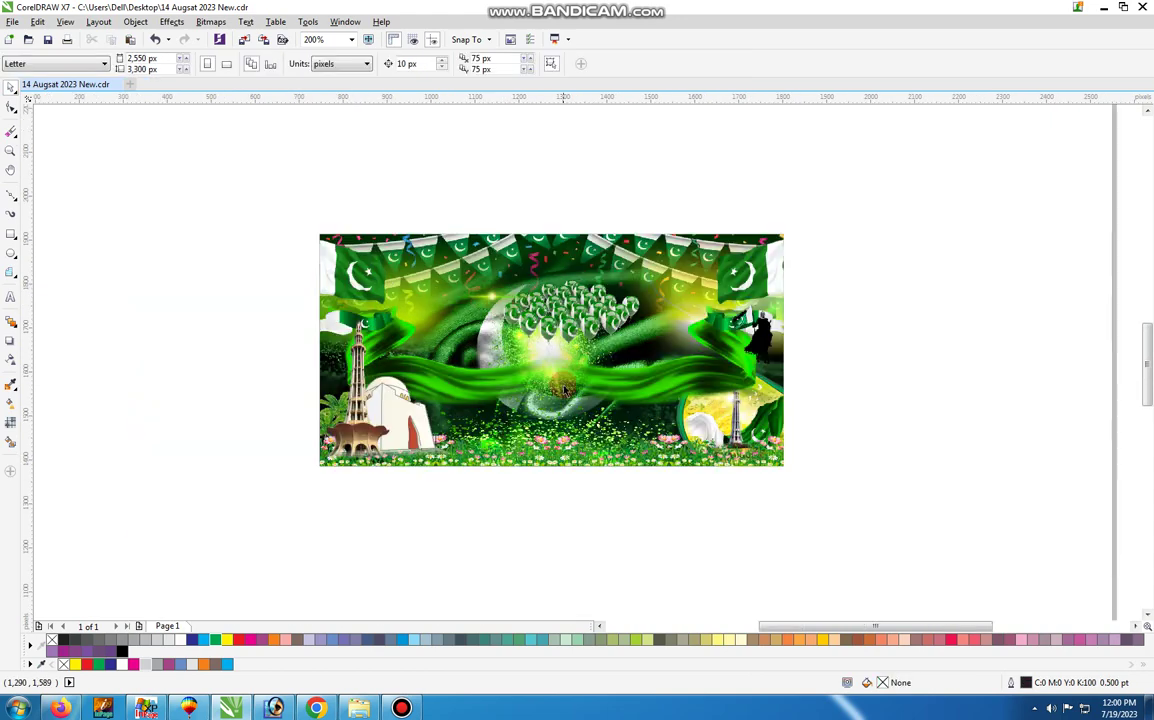
pyautogui.click(768, 271)
pyautogui.rightClick(551, 299)
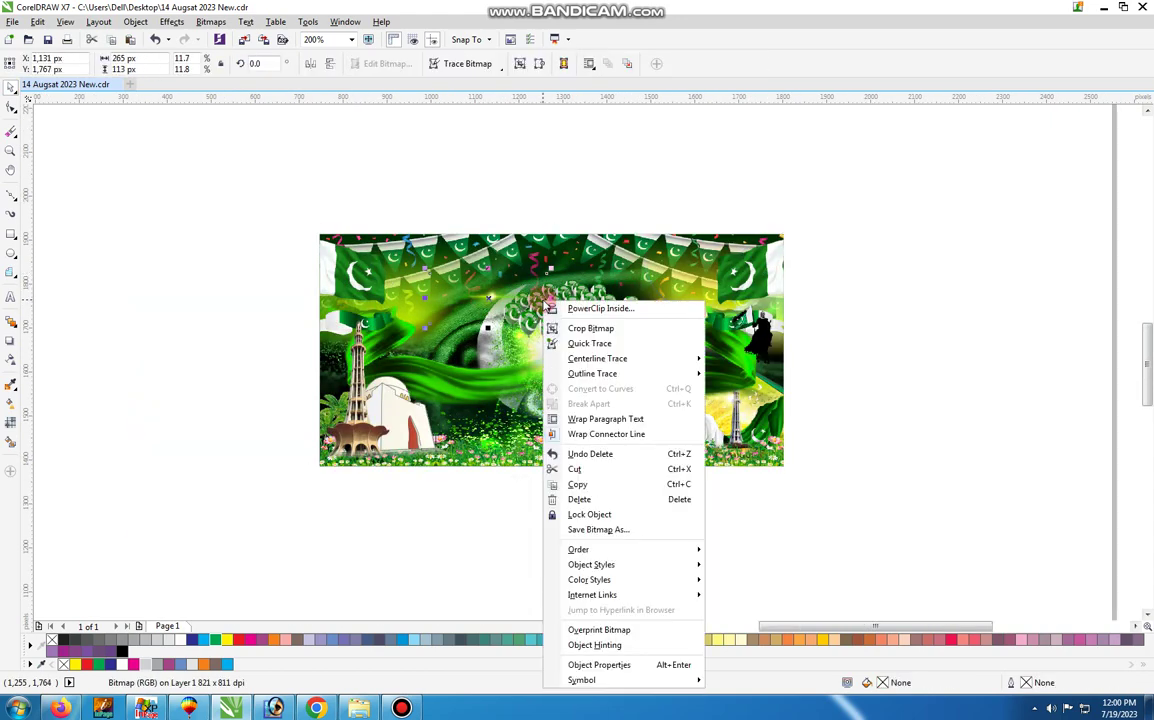
pyautogui.click(644, 309)
pyautogui.moveTo(768, 323); pyautogui.dragTo(963, 247)
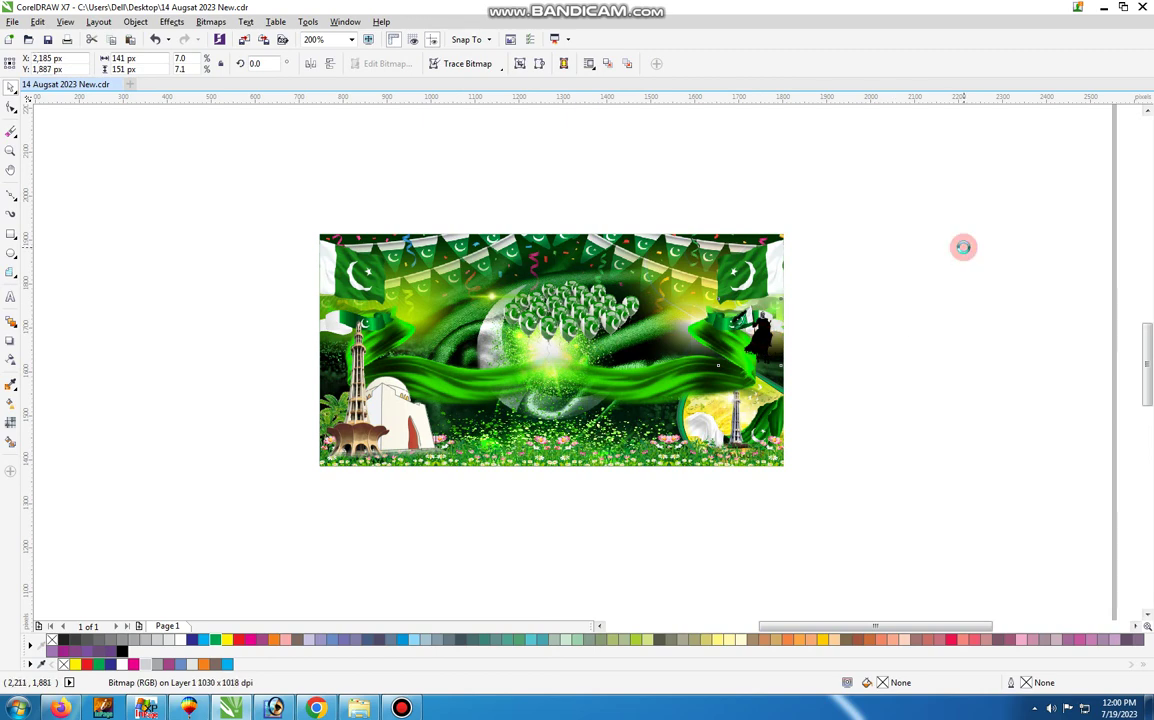
pyautogui.moveTo(915, 285); pyautogui.dragTo(824, 414)
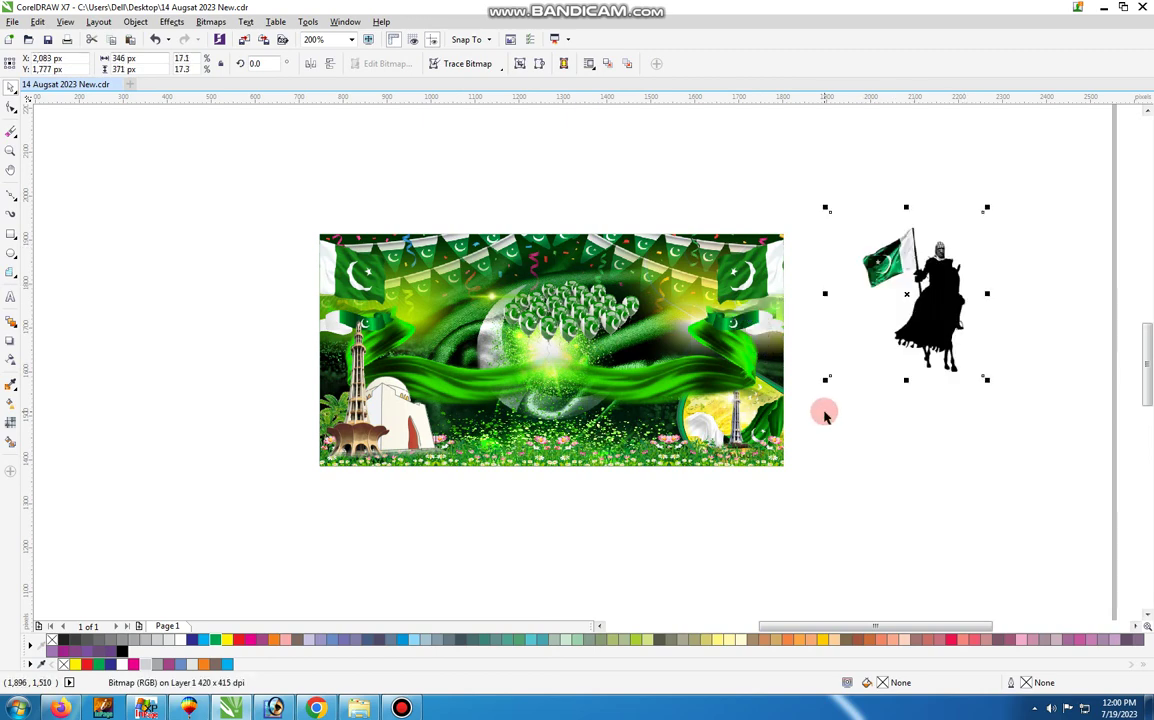
pyautogui.press('Delete')
# Step: Move the grouped minaret and mausoleum out of the banner onto the blank area beside its left edge
pyautogui.click(362, 325)
pyautogui.rightClick(363, 323)
pyautogui.click(252, 364)
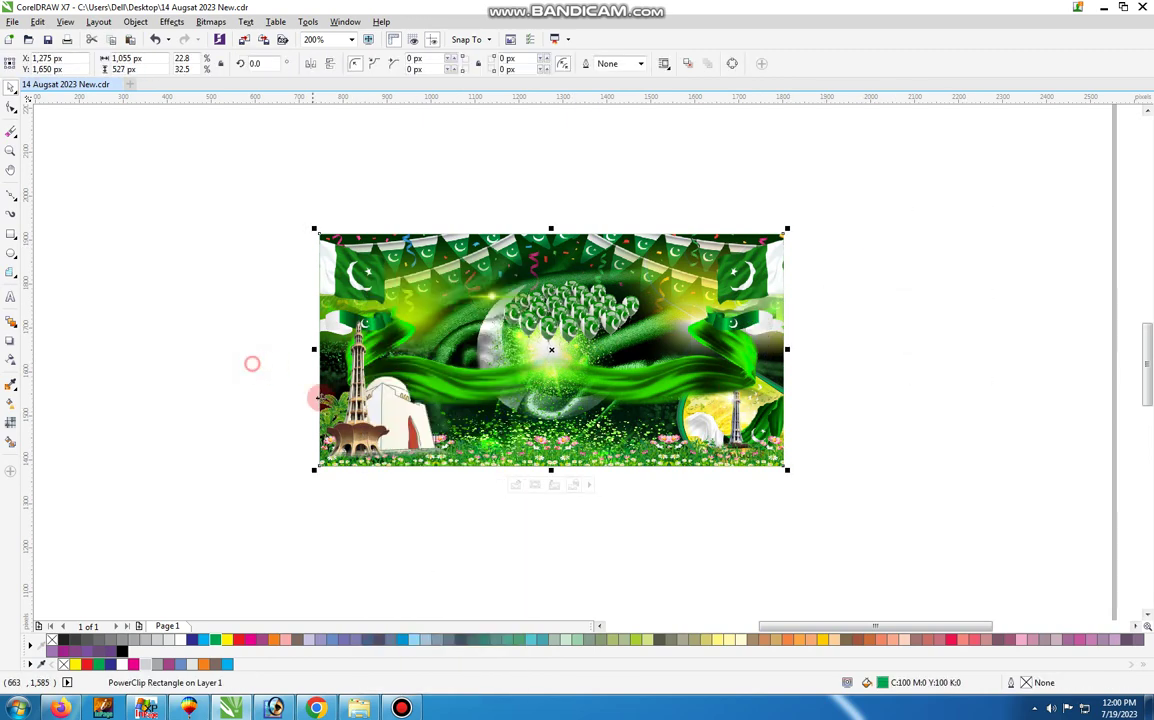
pyautogui.keyDown('ctrl'); pyautogui.click(362, 340); pyautogui.keyUp('ctrl')
pyautogui.moveTo(362, 340); pyautogui.dragTo(178, 327)
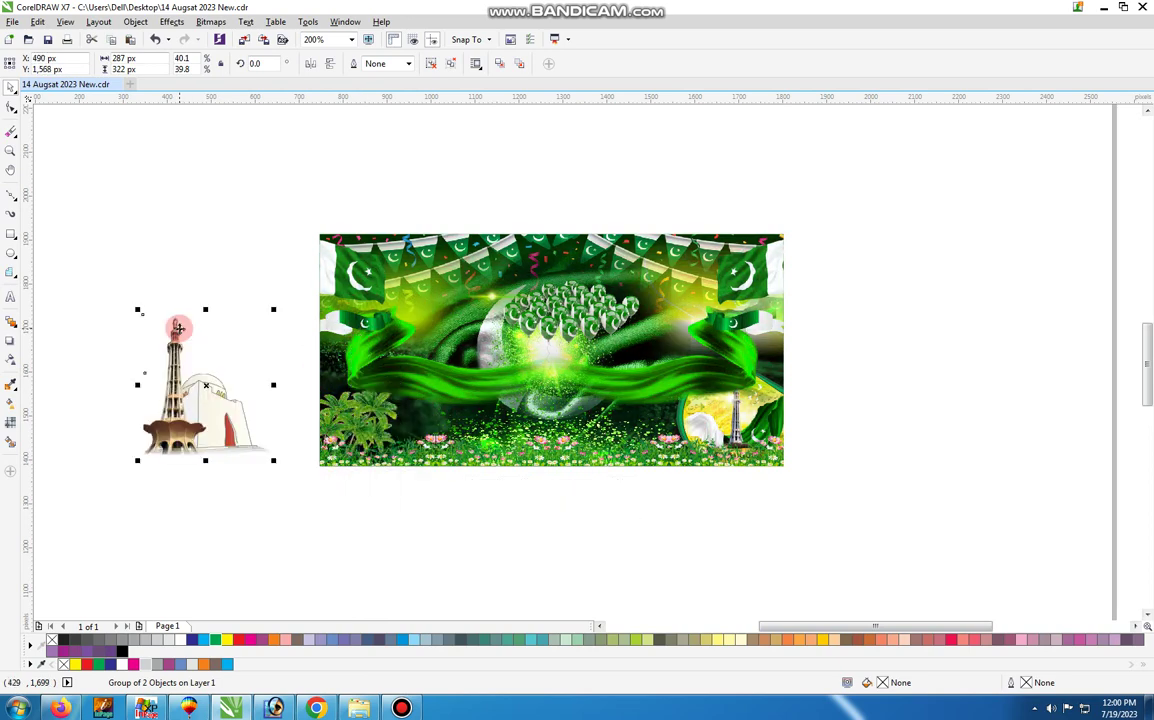
# Step: Ungroup the minaret and mausoleum and place the mausoleum above the minaret as a separate object
pyautogui.moveTo(215, 398); pyautogui.dragTo(271, 211)
pyautogui.click(431, 63)
pyautogui.click(233, 361)
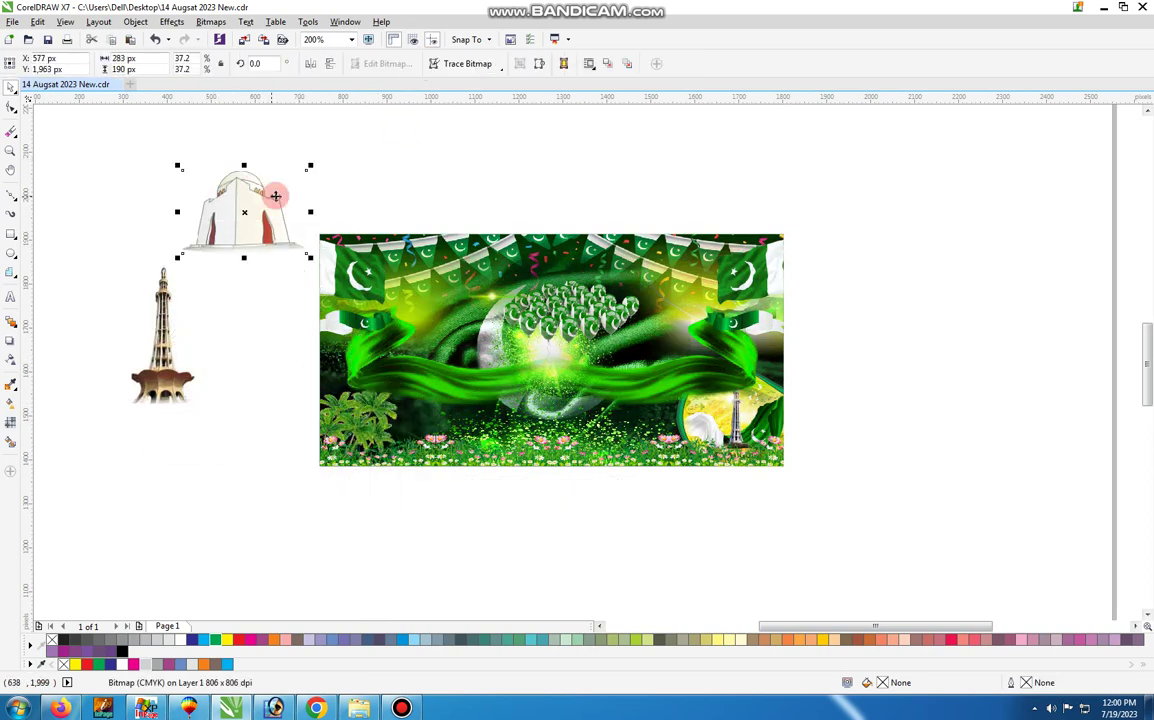
# Step: Convert the mausoleum bitmap to vector curves with a High Quality Image outline trace, keeping the default trace settings
pyautogui.click(11, 138)
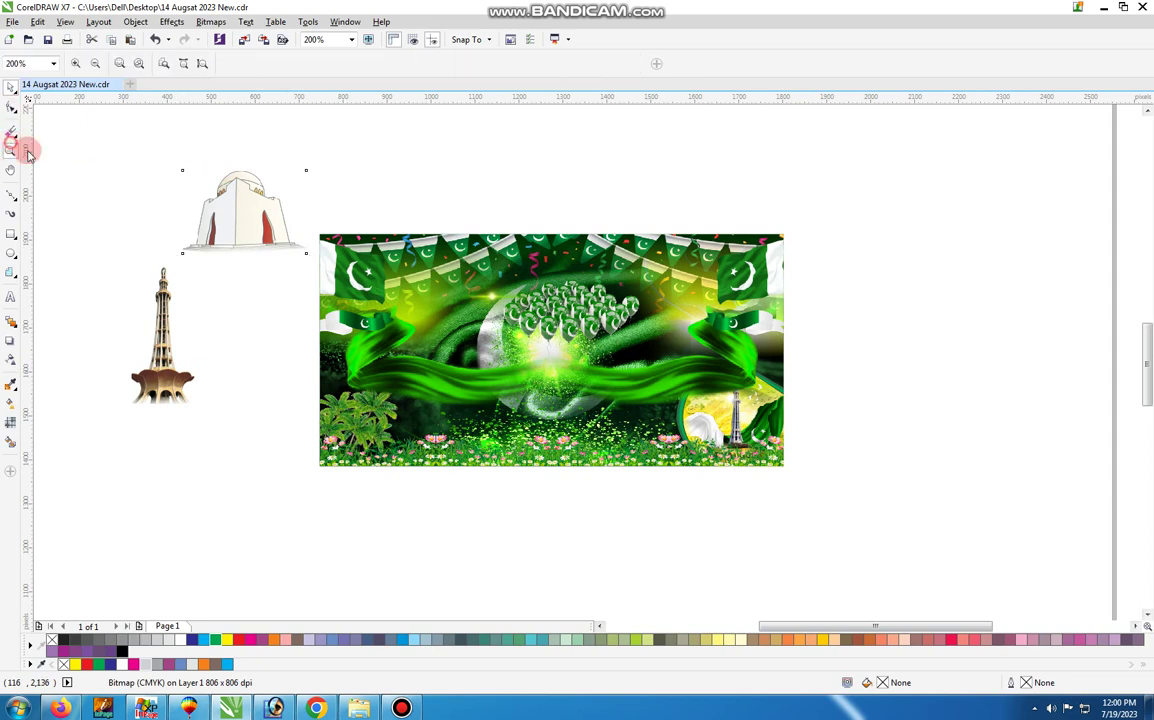
pyautogui.moveTo(209, 160); pyautogui.dragTo(361, 291)
pyautogui.rightClick(477, 315)
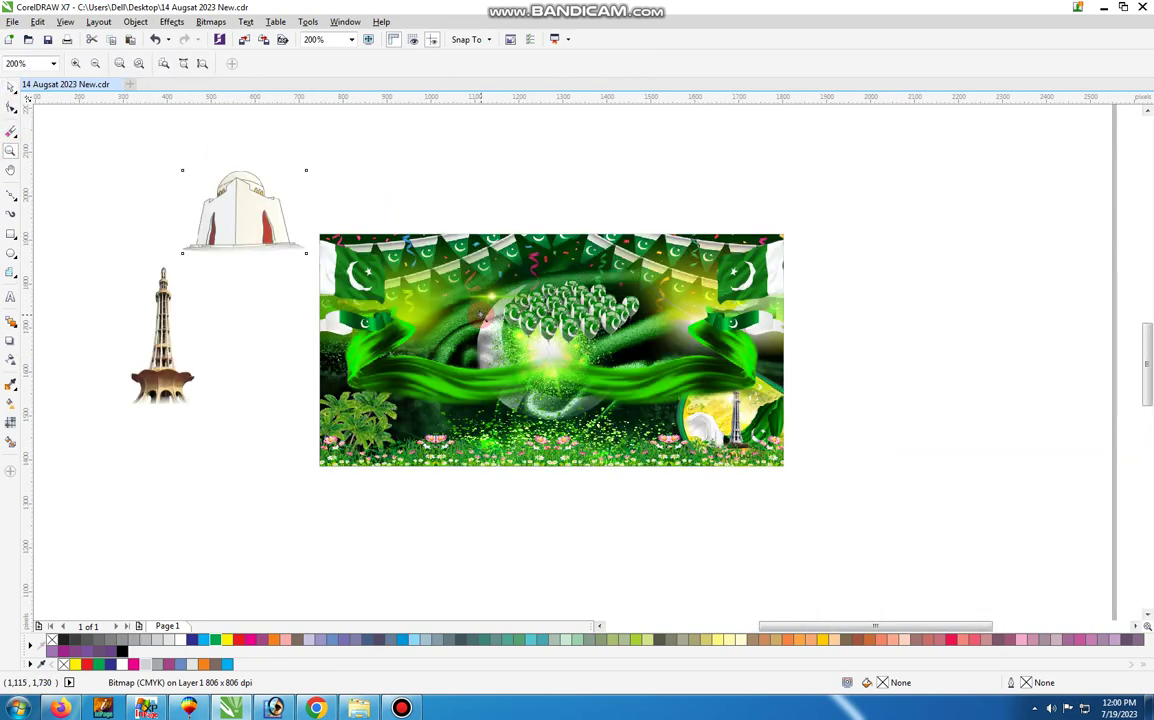
pyautogui.moveTo(139, 134); pyautogui.dragTo(401, 287)
pyautogui.click(10, 88)
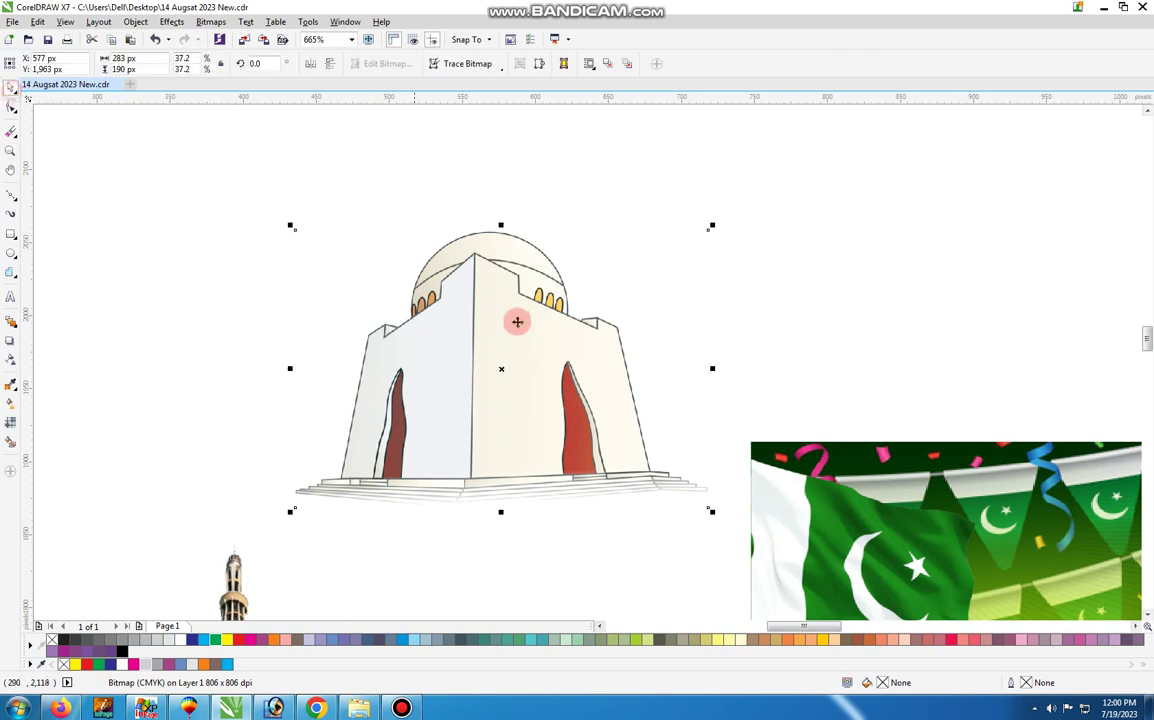
pyautogui.click(520, 322)
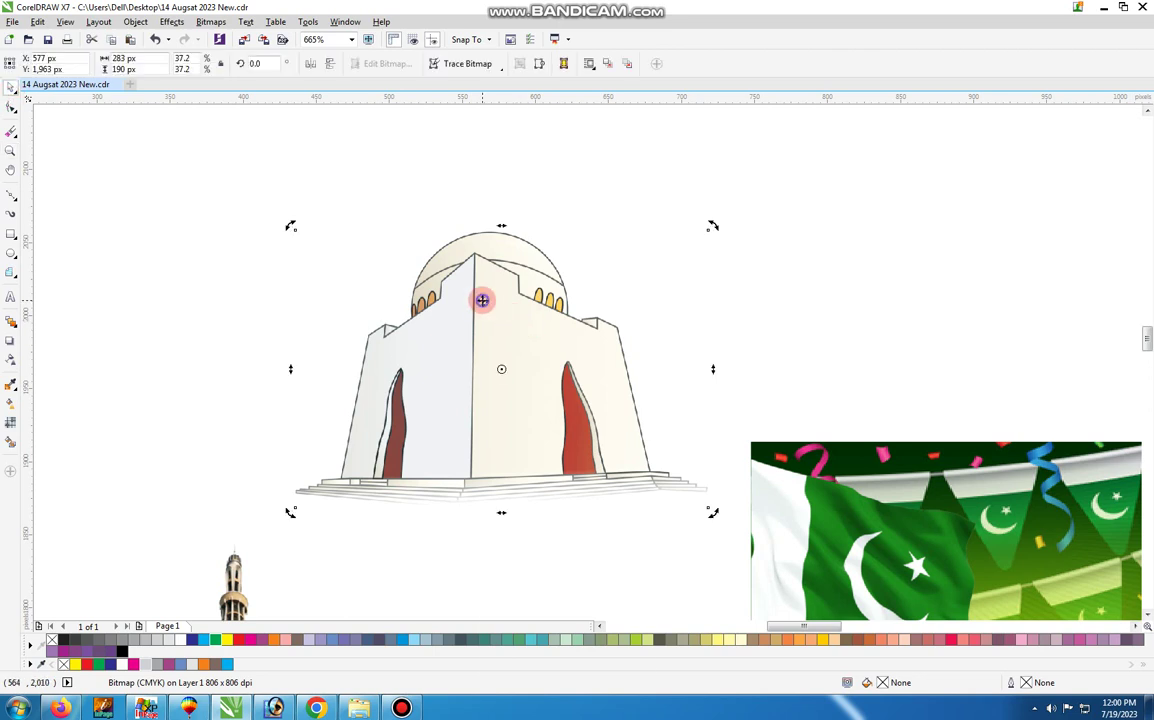
pyautogui.rightClick(482, 300)
pyautogui.moveTo(523, 358)
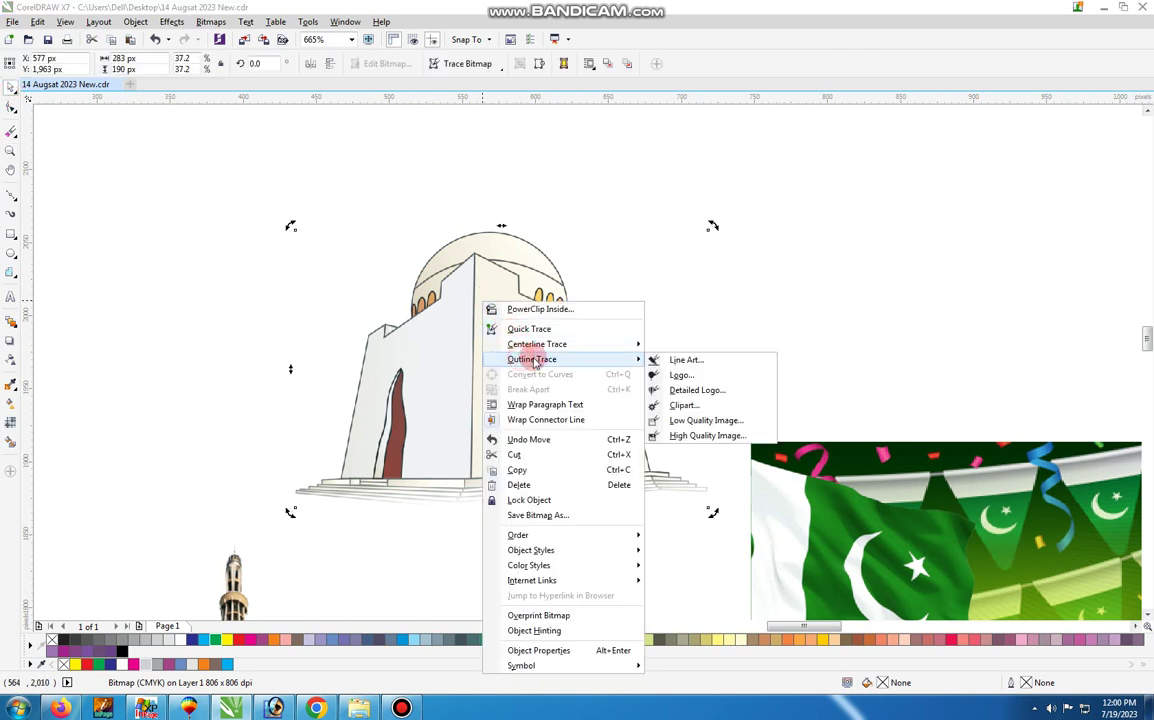
pyautogui.click(690, 436)
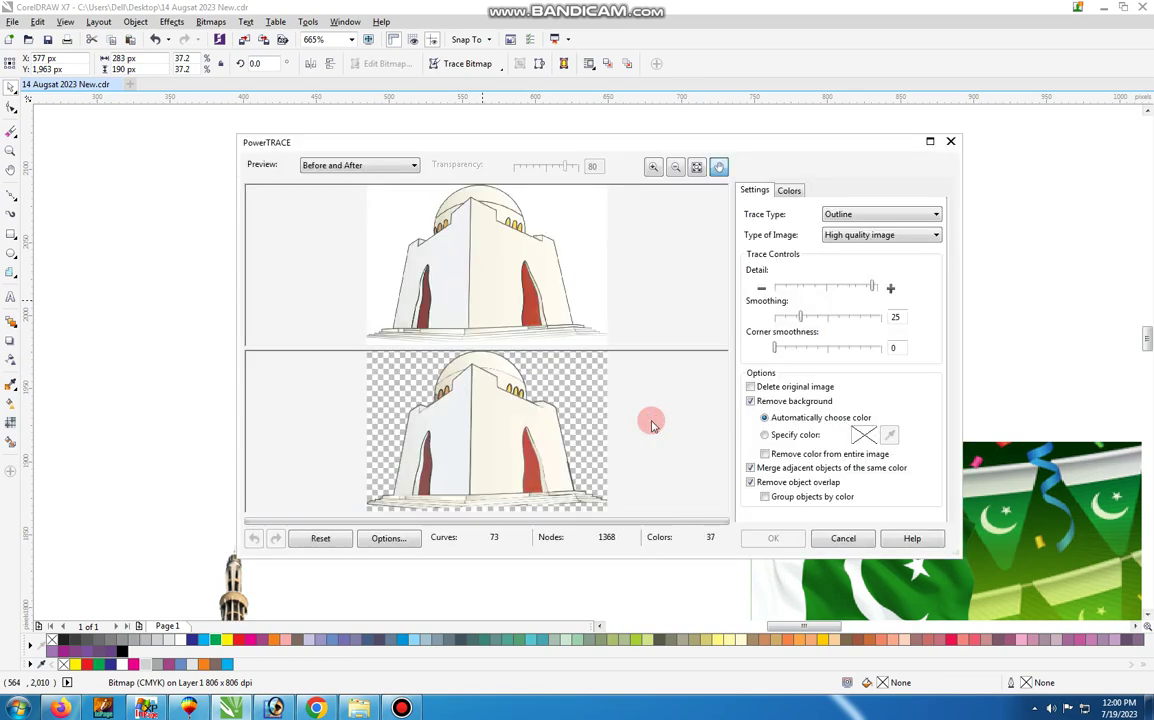
pyautogui.click(762, 537)
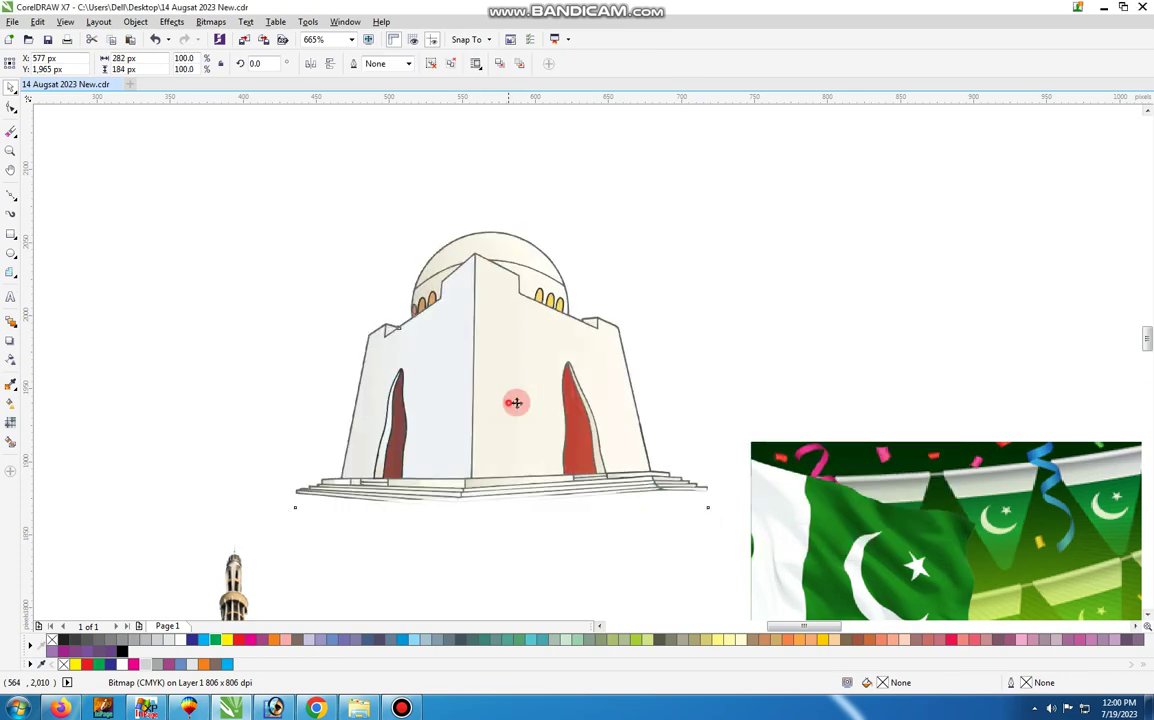
# Step: Move the traced mausoleum up off its source image and delete the original bitmap underneath
pyautogui.moveTo(515, 402)
pyautogui.mouseDown()
pyautogui.moveTo(879, 276)
pyautogui.moveTo(509, 340)
pyautogui.mouseUp()
pyautogui.click(469, 378)
pyautogui.press('Delete')
# Step: Fill the front and right wall pieces of the traced mausoleum with cyan, one curve at a time
pyautogui.keyDown('ctrl'); pyautogui.click(333, 586); pyautogui.keyUp('ctrl')
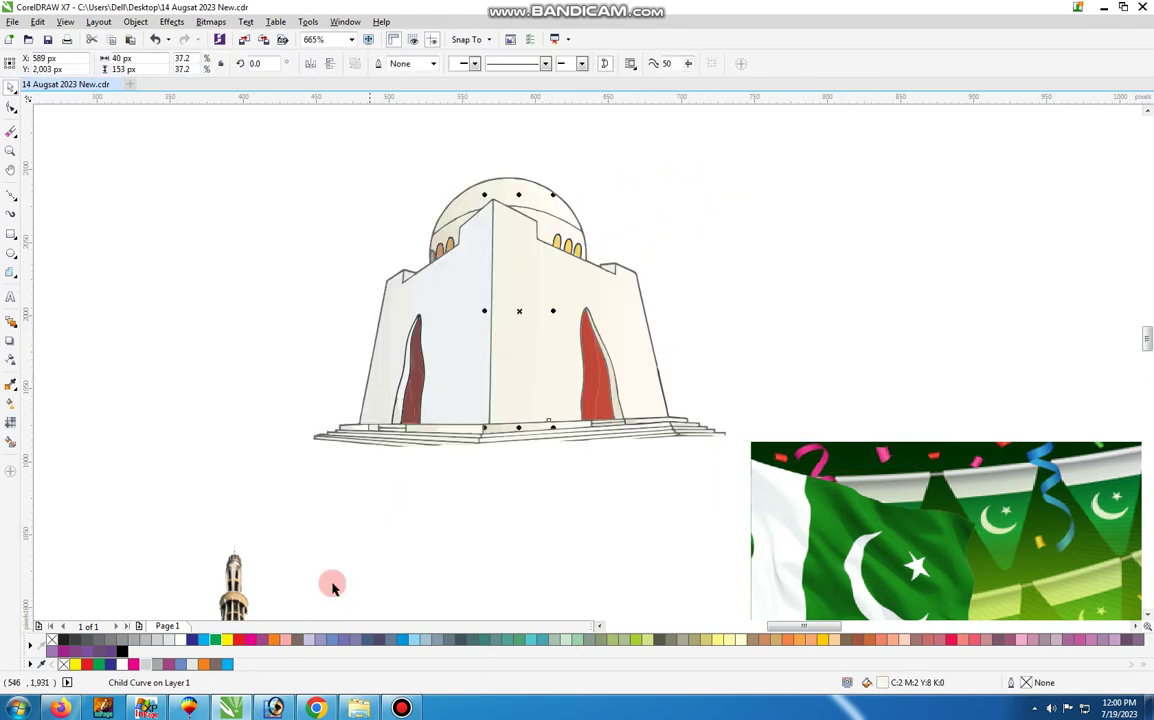
pyautogui.click(203, 638)
pyautogui.keyDown('ctrl'); pyautogui.click(456, 286); pyautogui.keyUp('ctrl')
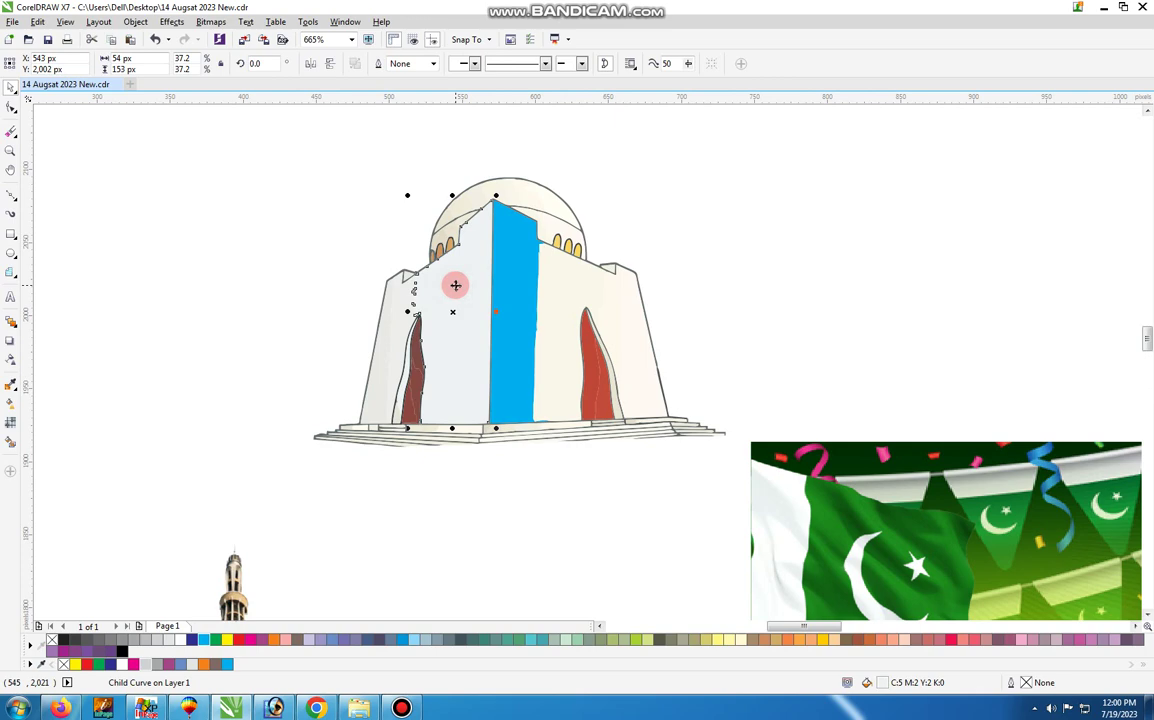
pyautogui.hotkey('ctrl', 'r')
pyautogui.keyDown('ctrl'); pyautogui.click(592, 312); pyautogui.keyUp('ctrl')
pyautogui.hotkey('ctrl', 'r')
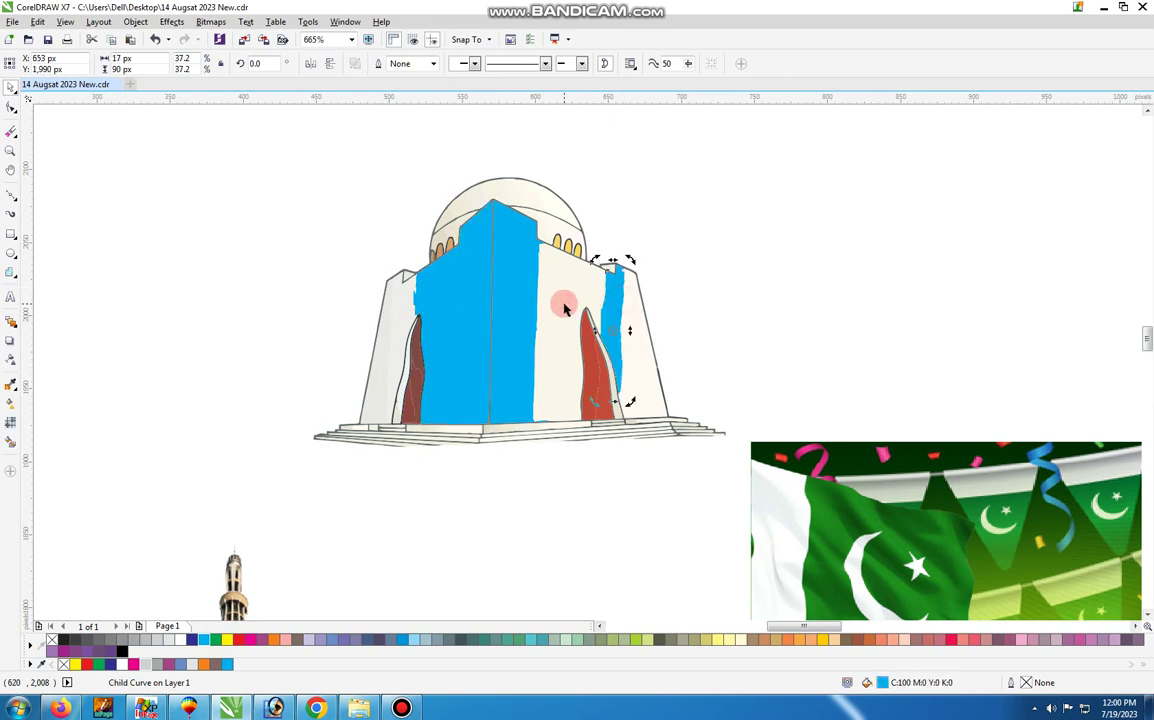
pyautogui.keyDown('ctrl'); pyautogui.click(565, 309); pyautogui.keyUp('ctrl')
pyautogui.hotkey('ctrl', 'r')
pyautogui.hotkey('ctrl', 'r')
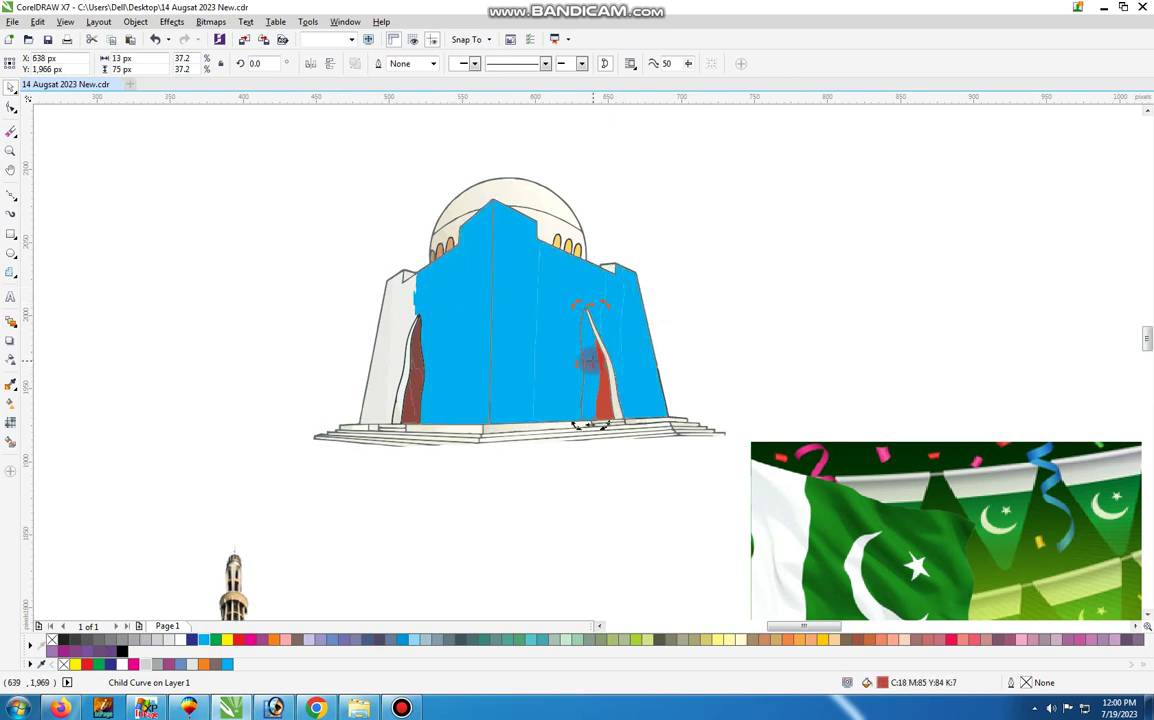
# Step: Apply the same cyan fill to the traced mausoleum's left wall, a base step and dome pieces
pyautogui.keyDown('ctrl'); pyautogui.click(389, 381); pyautogui.keyUp('ctrl')
pyautogui.hotkey('ctrl', 'r')
pyautogui.keyDown('ctrl'); pyautogui.click(389, 432); pyautogui.keyUp('ctrl')
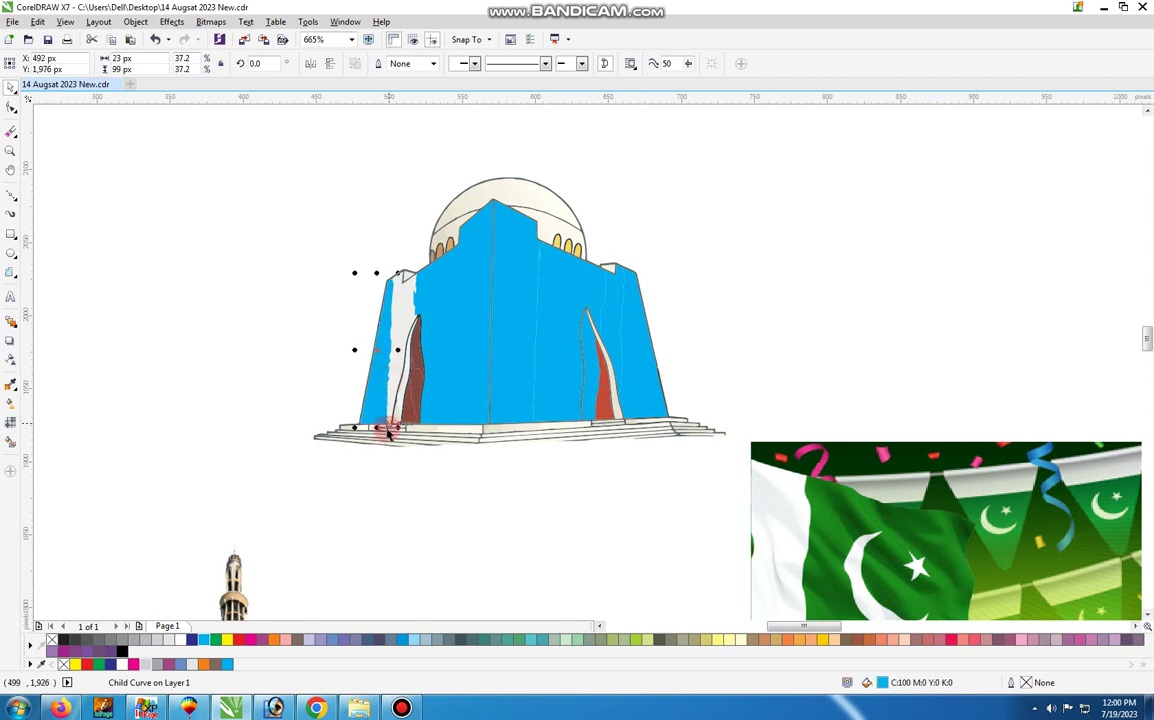
pyautogui.keyDown('ctrl'); pyautogui.click(509, 196); pyautogui.keyUp('ctrl')
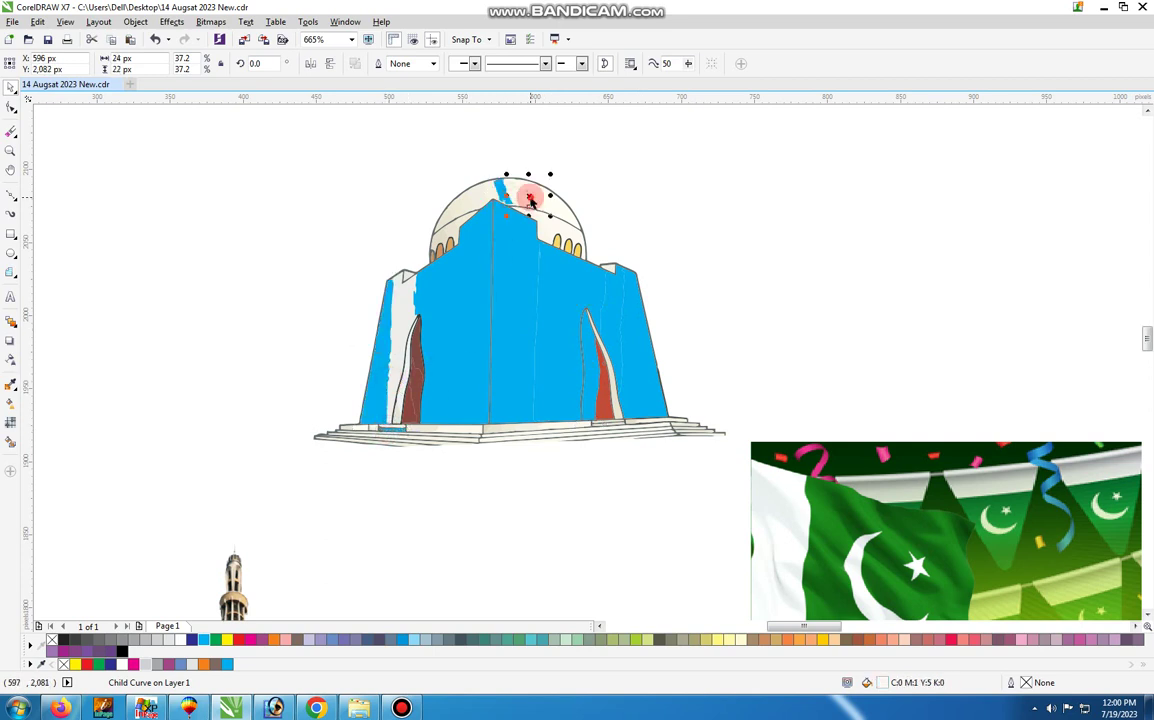
pyautogui.hotkey('ctrl', 'r')
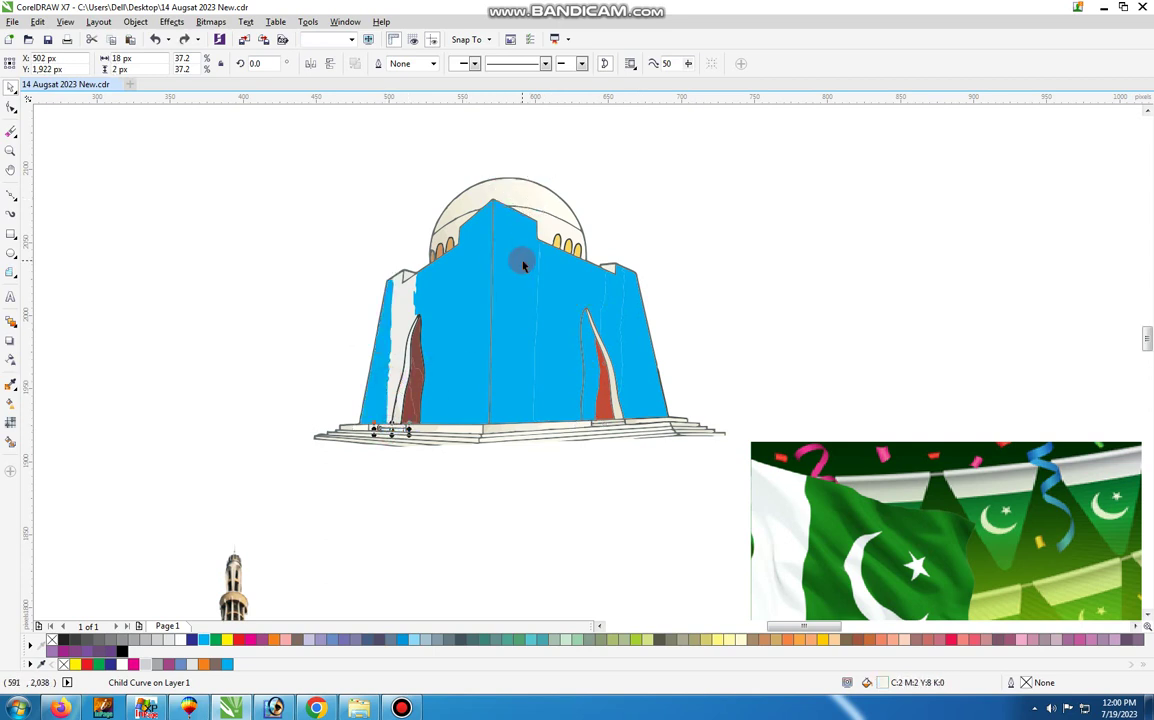
# Step: Undo the cyan fills on the traced mausoleum and continue back through the preceding edit
pyautogui.hotkey('ctrl', 'z')
pyautogui.hotkey('ctrl', 'z')
pyautogui.hotkey('ctrl', 'z')
pyautogui.hotkey('ctrl', 'z')
pyautogui.hotkey('ctrl', 'z')
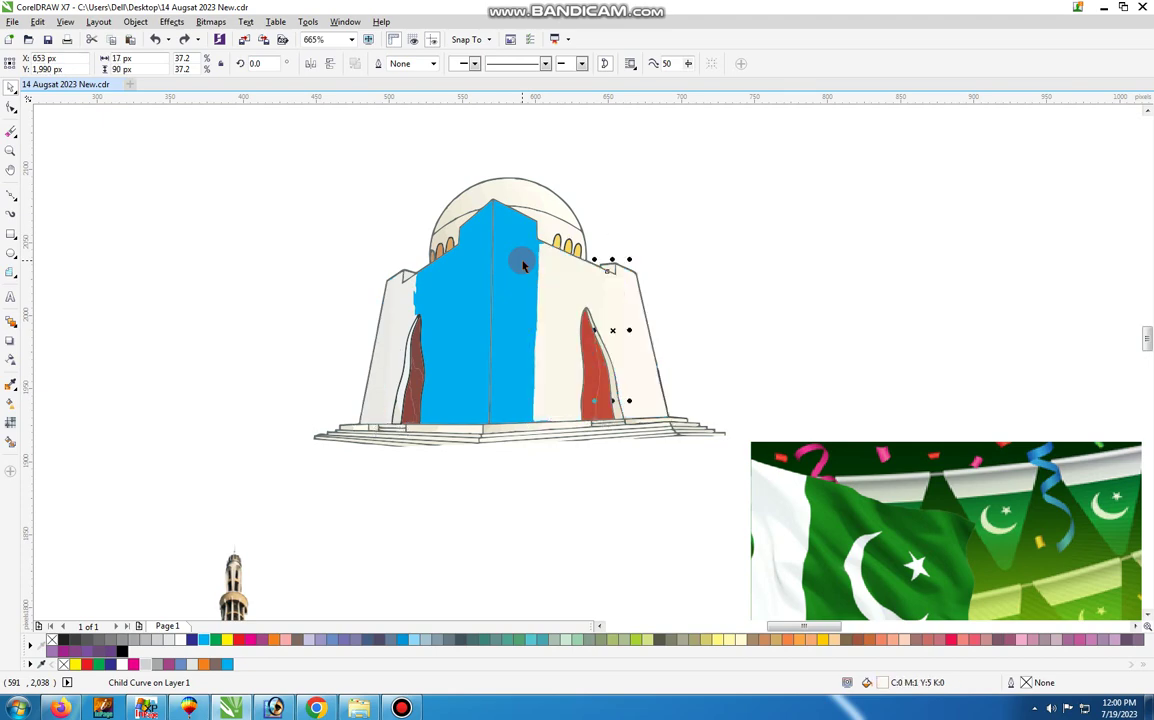
pyautogui.hotkey('ctrl', 'z')
pyautogui.scroll(-2, 522, 262)
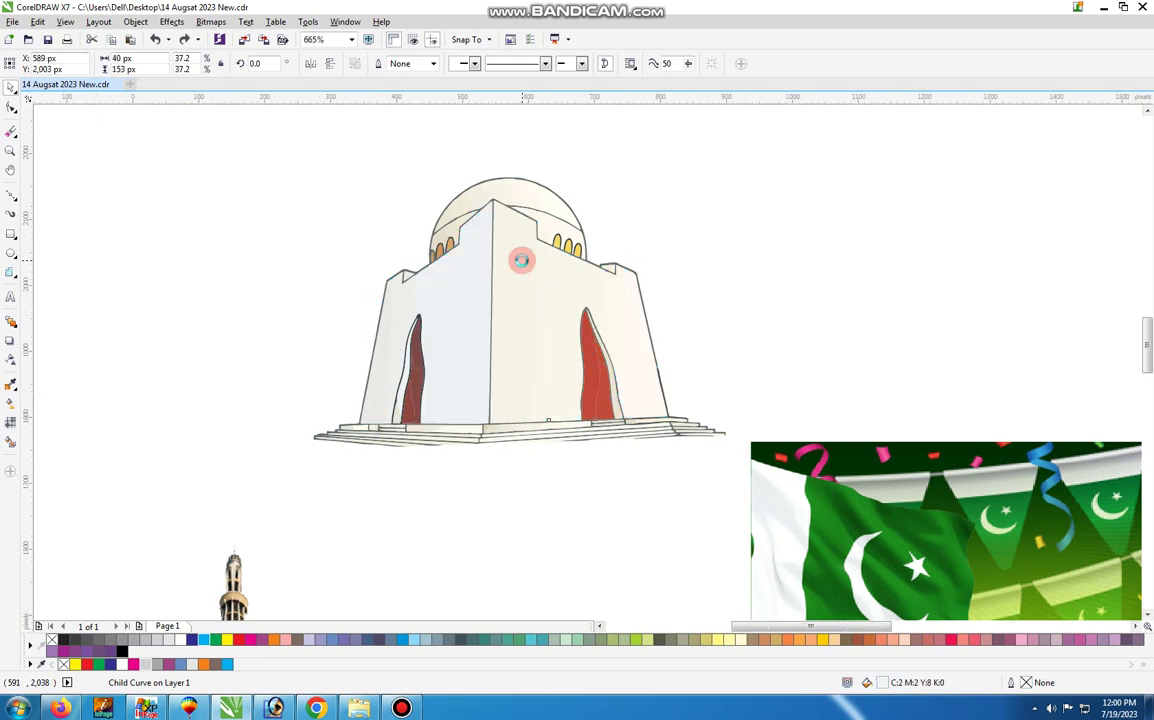
pyautogui.hotkey('ctrl', 'z')
# Step: Move the traced mausoleum aside, then delete both the traced copy and the original mausoleum bitmap
pyautogui.moveTo(706, 198); pyautogui.dragTo(548, 250)
pyautogui.click(600, 214)
pyautogui.click(526, 325)
pyautogui.press('Delete')
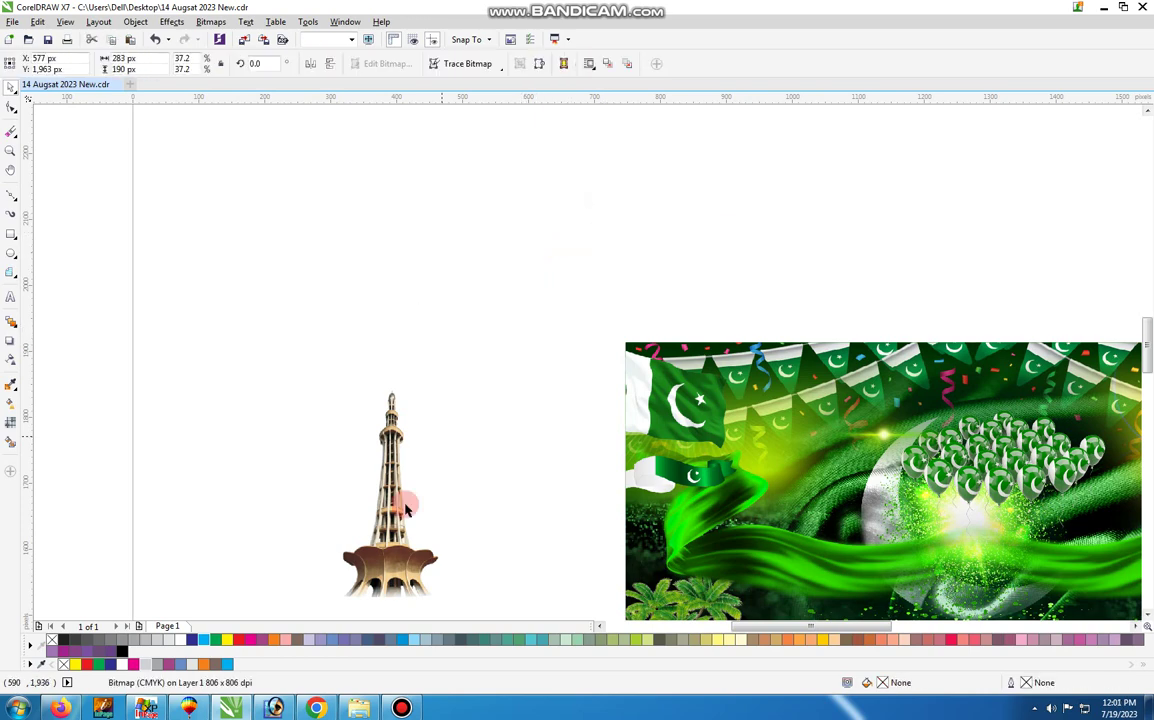
# Step: Move the standalone minaret upward on the blank area and delete it
pyautogui.moveTo(403, 504); pyautogui.dragTo(391, 342)
pyautogui.press('Delete')
pyautogui.scroll(-1, 491, 408)
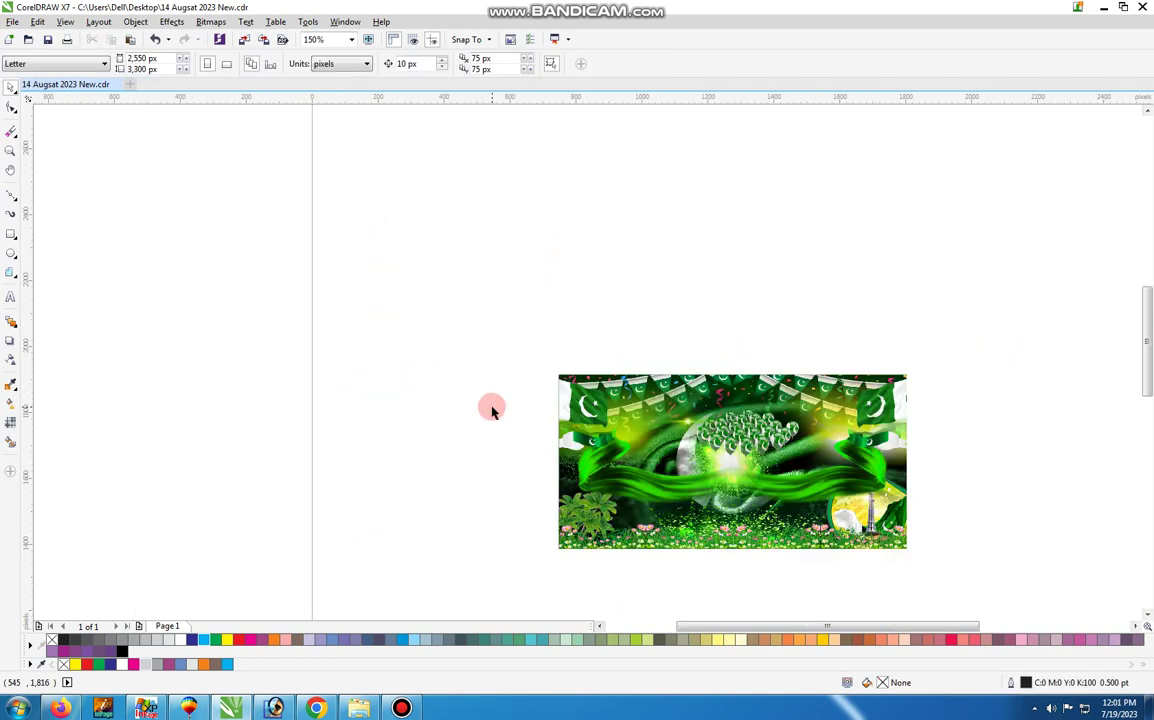
# Step: Move the PowerClip banner up onto the blank area and extract its contents
pyautogui.moveTo(573, 447); pyautogui.dragTo(464, 346)
pyautogui.rightClick(601, 274)
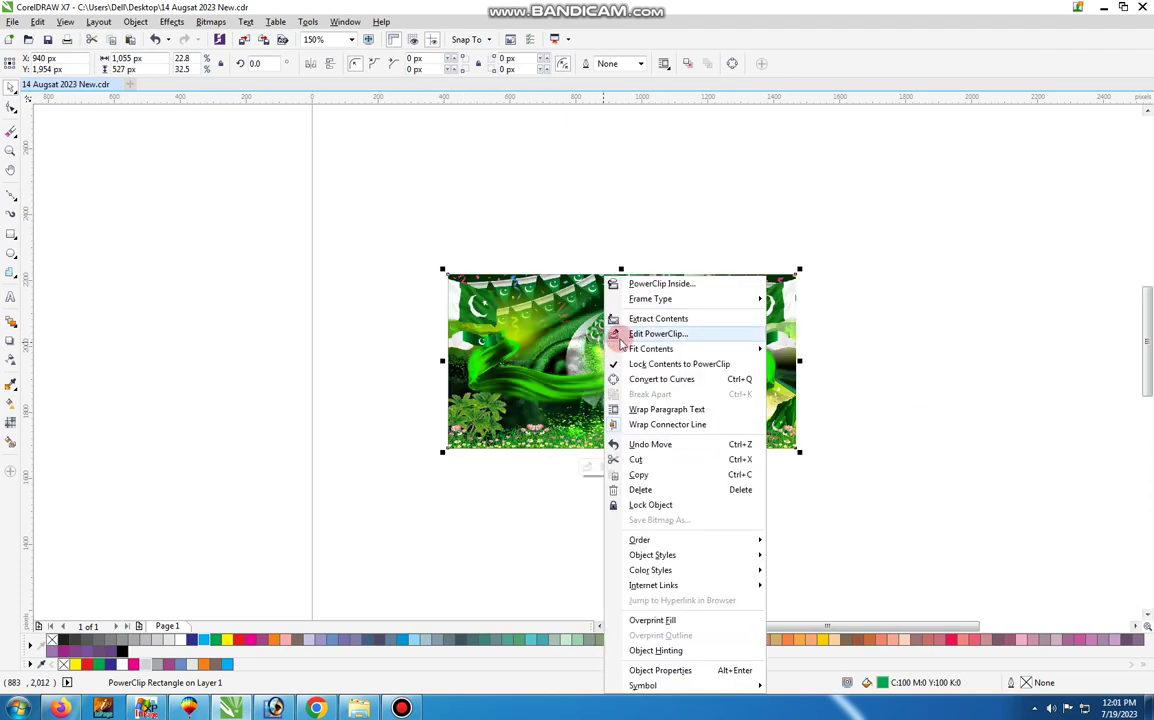
pyautogui.click(626, 317)
pyautogui.click(569, 529)
# Step: Move the green ribbon group below the banner, ungroup it and delete both ribbon halves
pyautogui.moveTo(648, 402); pyautogui.dragTo(530, 616)
pyautogui.moveTo(585, 580); pyautogui.dragTo(563, 483)
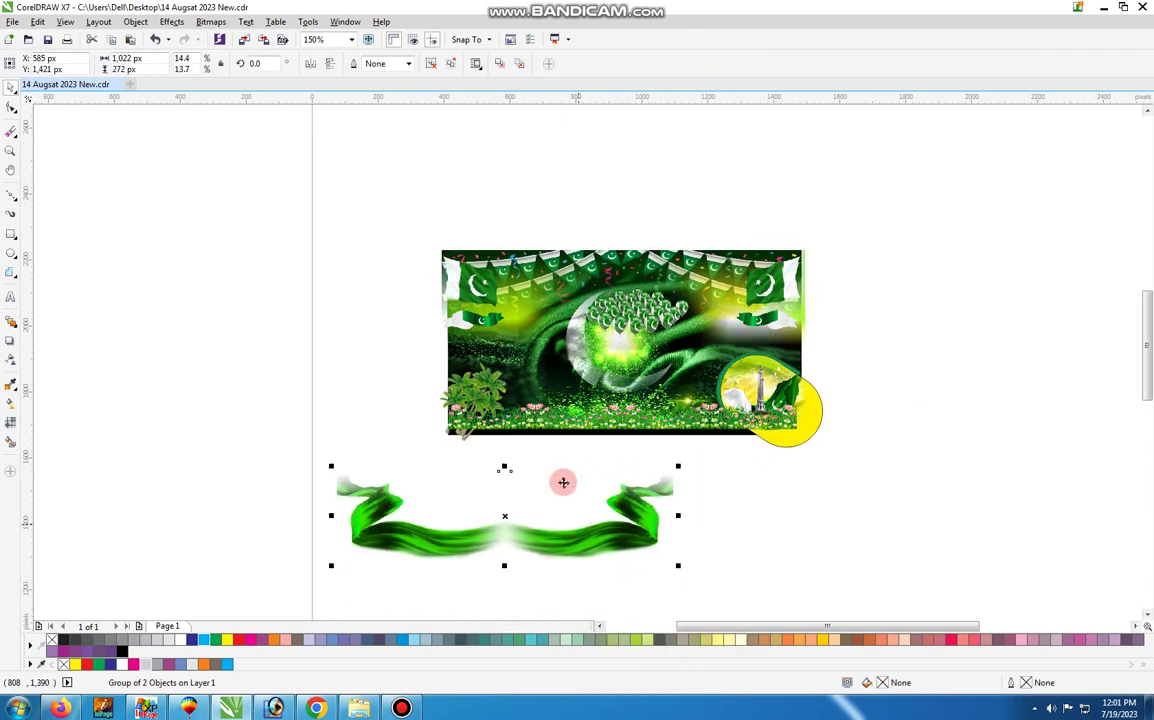
pyautogui.click(427, 67)
pyautogui.click(335, 191)
pyautogui.click(621, 512)
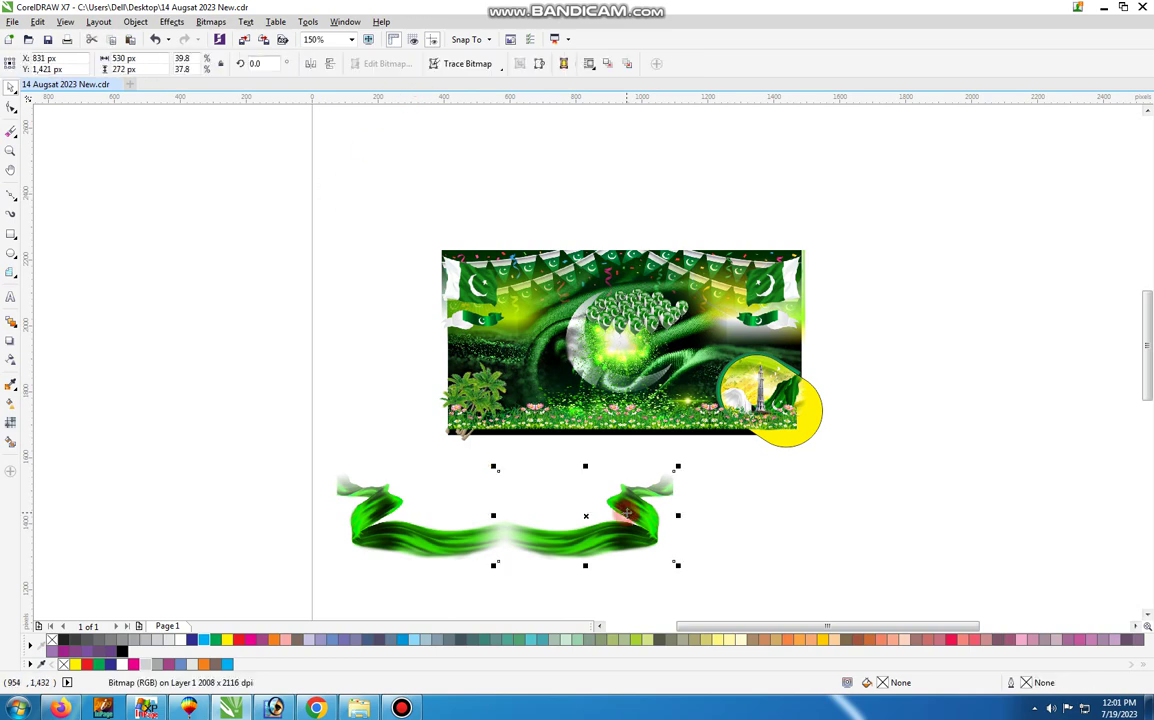
pyautogui.press('Delete')
pyautogui.click(411, 555)
pyautogui.moveTo(409, 519); pyautogui.dragTo(235, 427)
pyautogui.press('Delete')
# Step: Move the flag-balloon cluster out of the banner, enlarge it and delete it
pyautogui.moveTo(616, 343); pyautogui.dragTo(252, 410)
pyautogui.moveTo(334, 424); pyautogui.dragTo(447, 502)
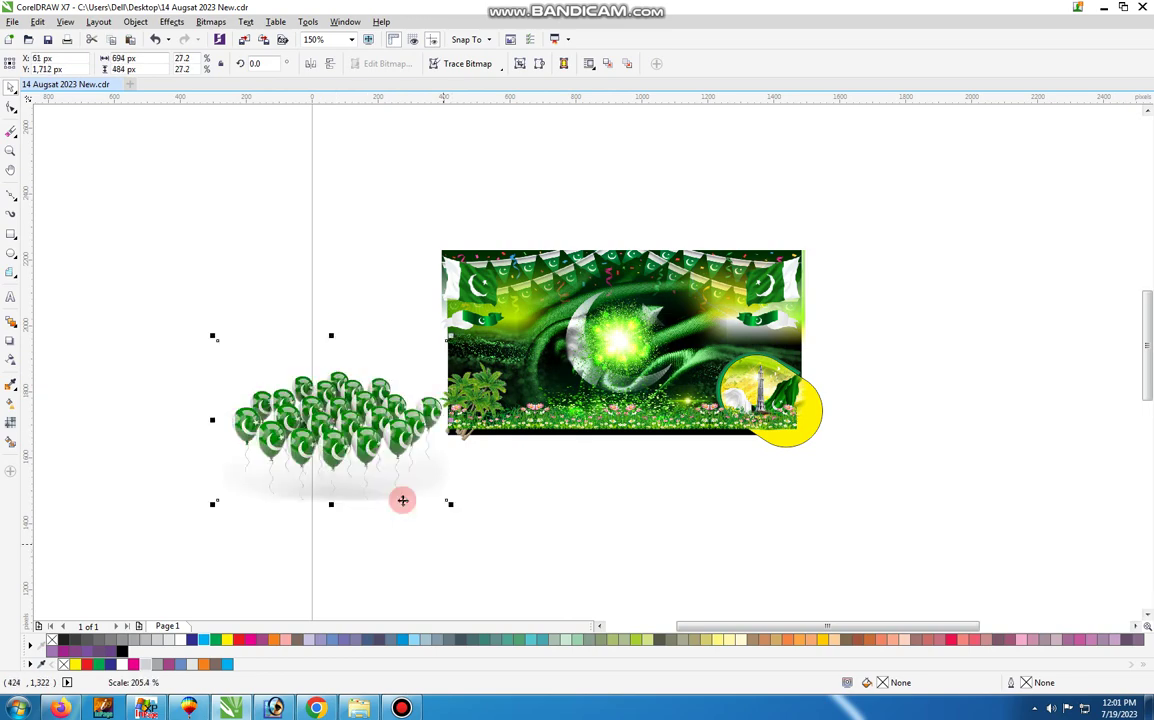
pyautogui.moveTo(357, 451); pyautogui.dragTo(252, 394)
pyautogui.press('Delete')
# Step: Move the glowing green burst and the green sparkle scatter off the banner, enlarging and deleting each one
pyautogui.moveTo(620, 341); pyautogui.dragTo(258, 372)
pyautogui.moveTo(191, 437); pyautogui.dragTo(77, 549)
pyautogui.press('Delete')
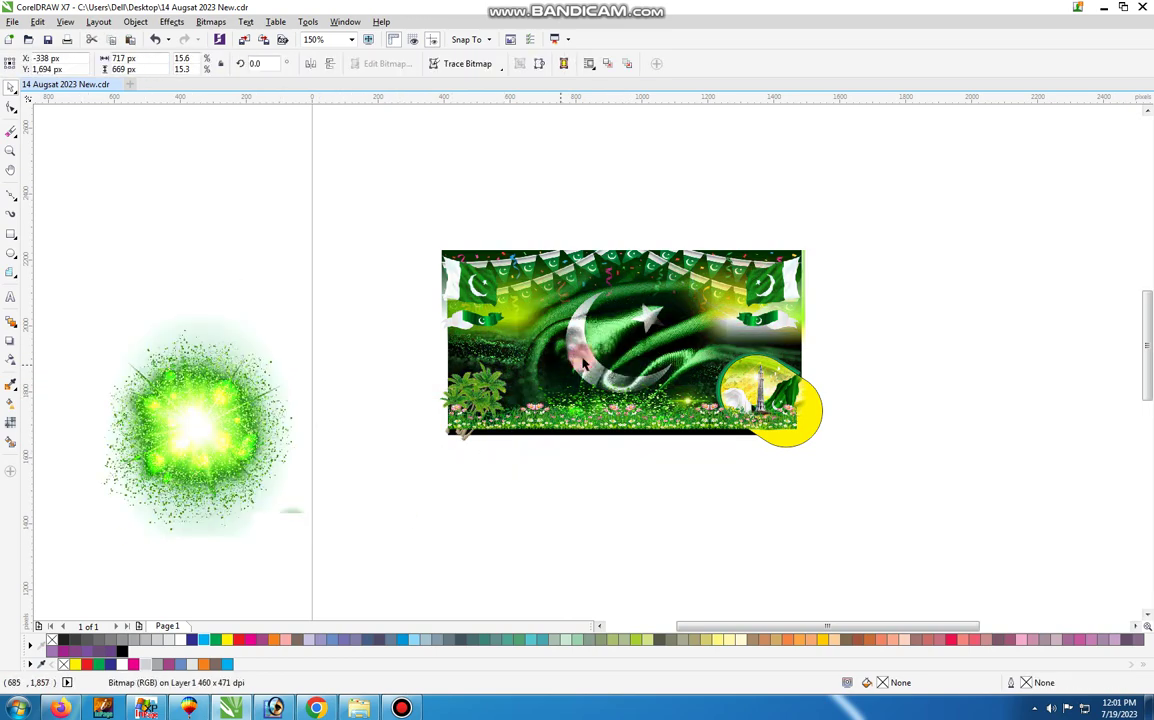
pyautogui.moveTo(666, 372); pyautogui.dragTo(258, 488)
pyautogui.moveTo(399, 549); pyautogui.dragTo(706, 530)
pyautogui.press('Delete')
# Step: Move the crescent-and-star flag bitmap onto the blank area, resize it and delete it
pyautogui.moveTo(583, 305); pyautogui.dragTo(446, 482)
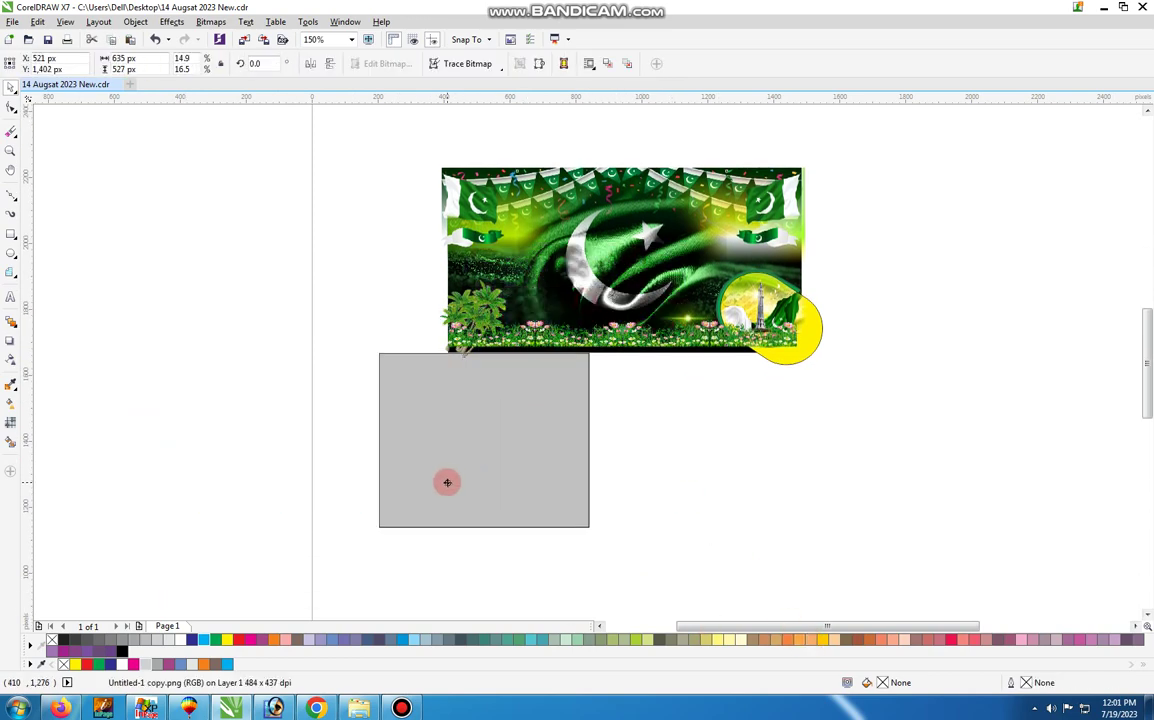
pyautogui.moveTo(541, 444); pyautogui.dragTo(284, 489)
pyautogui.moveTo(338, 393); pyautogui.dragTo(498, 258)
pyautogui.press('Delete')
# Step: Move the two leftmost flower-strip pieces below the banner and delete them
pyautogui.moveTo(461, 347); pyautogui.dragTo(622, 620)
pyautogui.press('Delete')
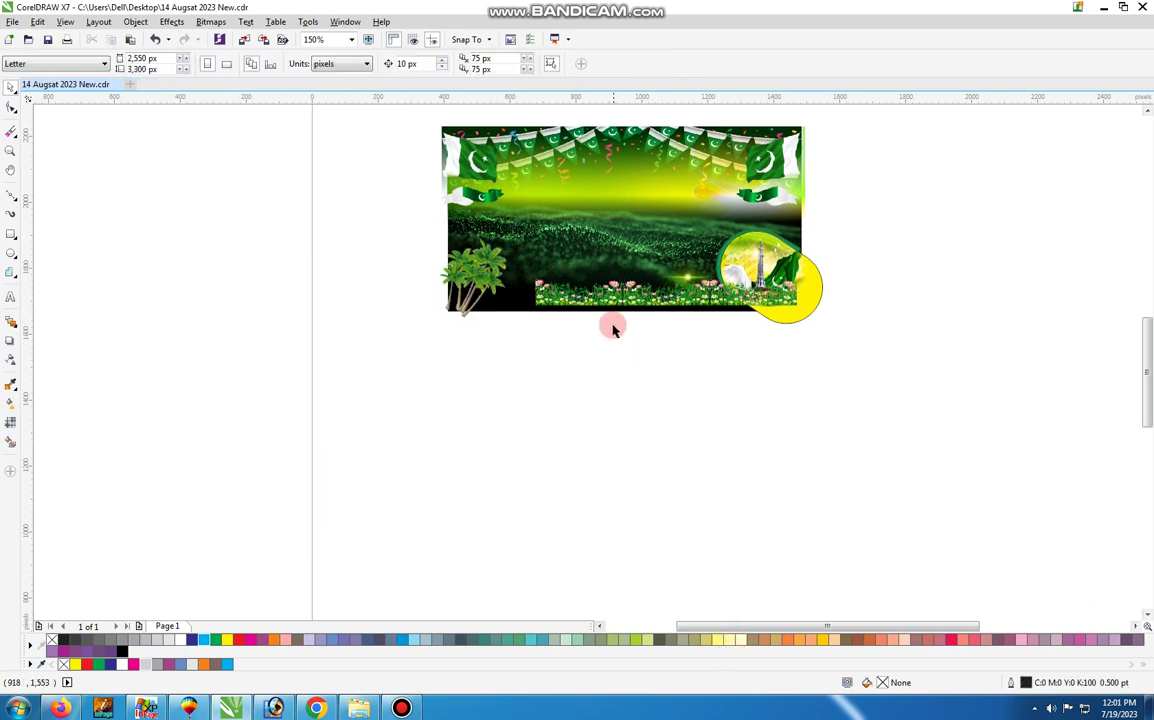
pyautogui.moveTo(601, 298); pyautogui.dragTo(624, 541)
pyautogui.press('Delete')
# Step: Move the remaining flower-strip pieces below the banner, enlarge the middle and last ones, and delete them all
pyautogui.moveTo(637, 287); pyautogui.dragTo(480, 447)
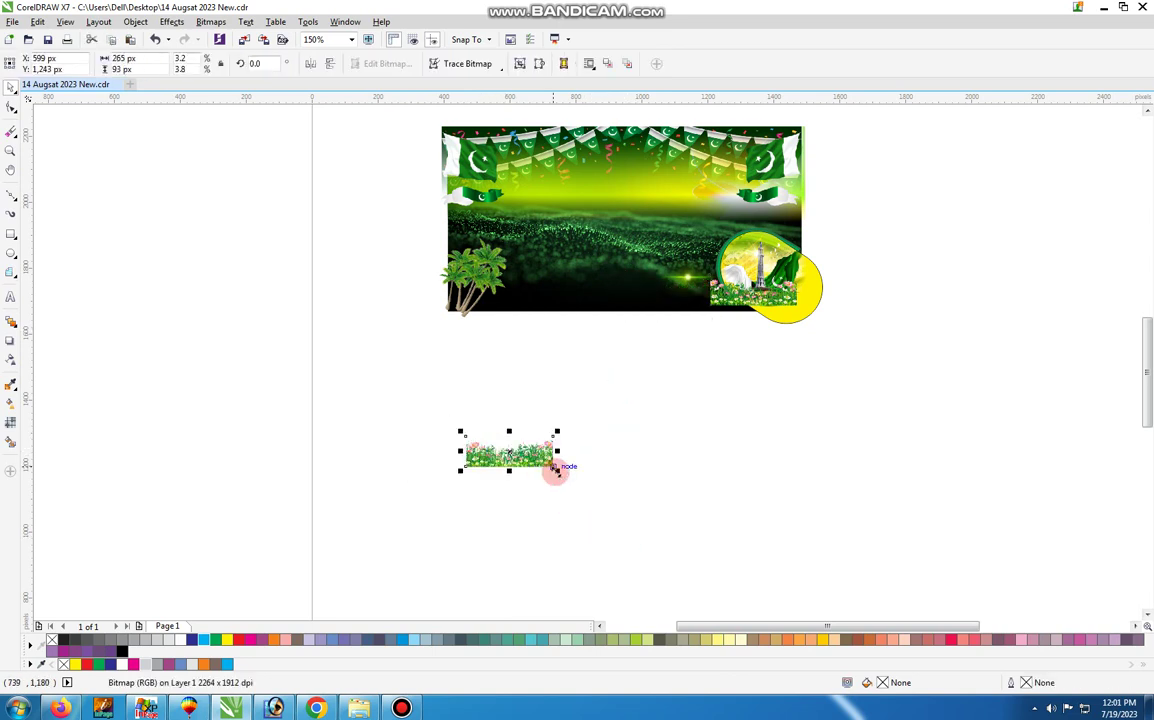
pyautogui.moveTo(557, 471); pyautogui.dragTo(763, 617)
pyautogui.press('Delete')
pyautogui.moveTo(720, 297); pyautogui.dragTo(724, 551)
pyautogui.press('Delete')
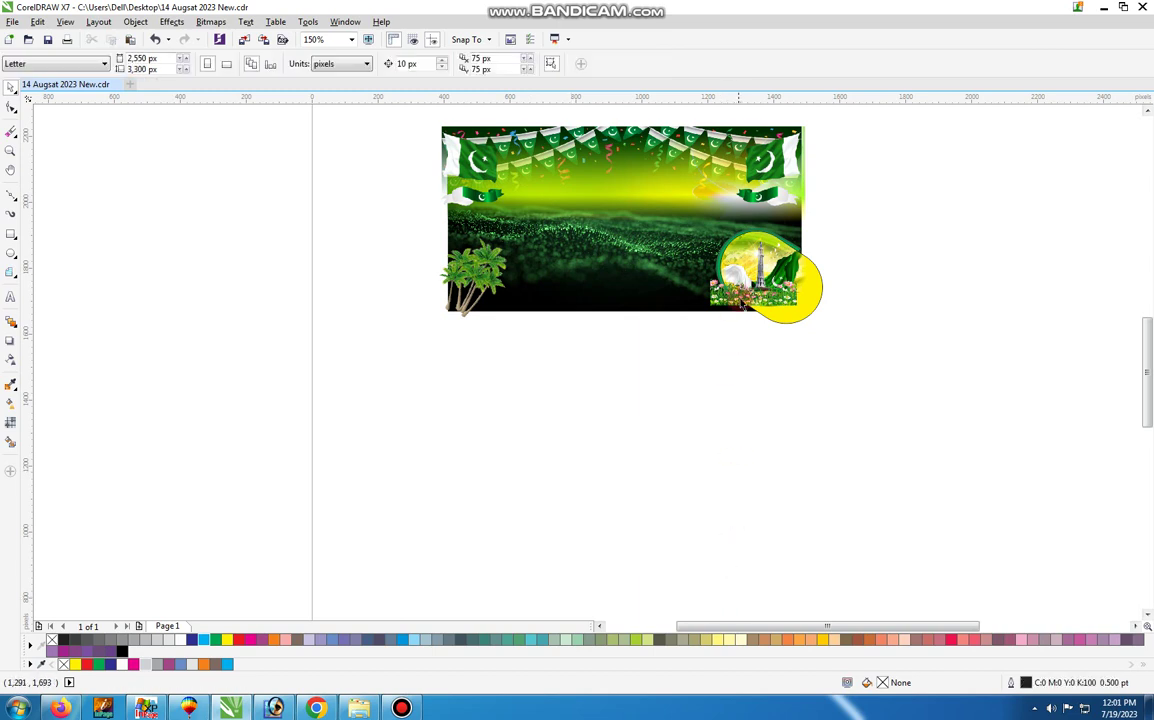
pyautogui.moveTo(741, 305); pyautogui.dragTo(507, 500)
pyautogui.moveTo(577, 518); pyautogui.dragTo(868, 641)
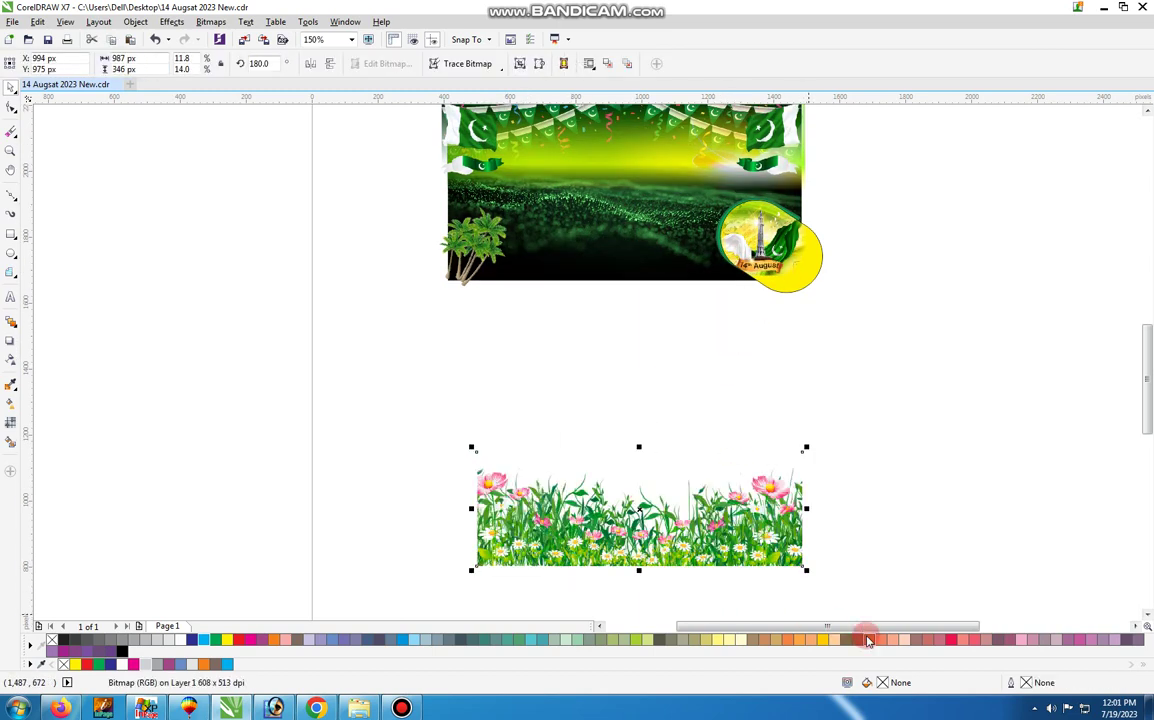
pyautogui.press('Delete')
# Step: Move the 14th August badge below the banner and enlarge it, then ungroup it and pull the picture shape off its green border
pyautogui.moveTo(788, 294); pyautogui.dragTo(405, 455)
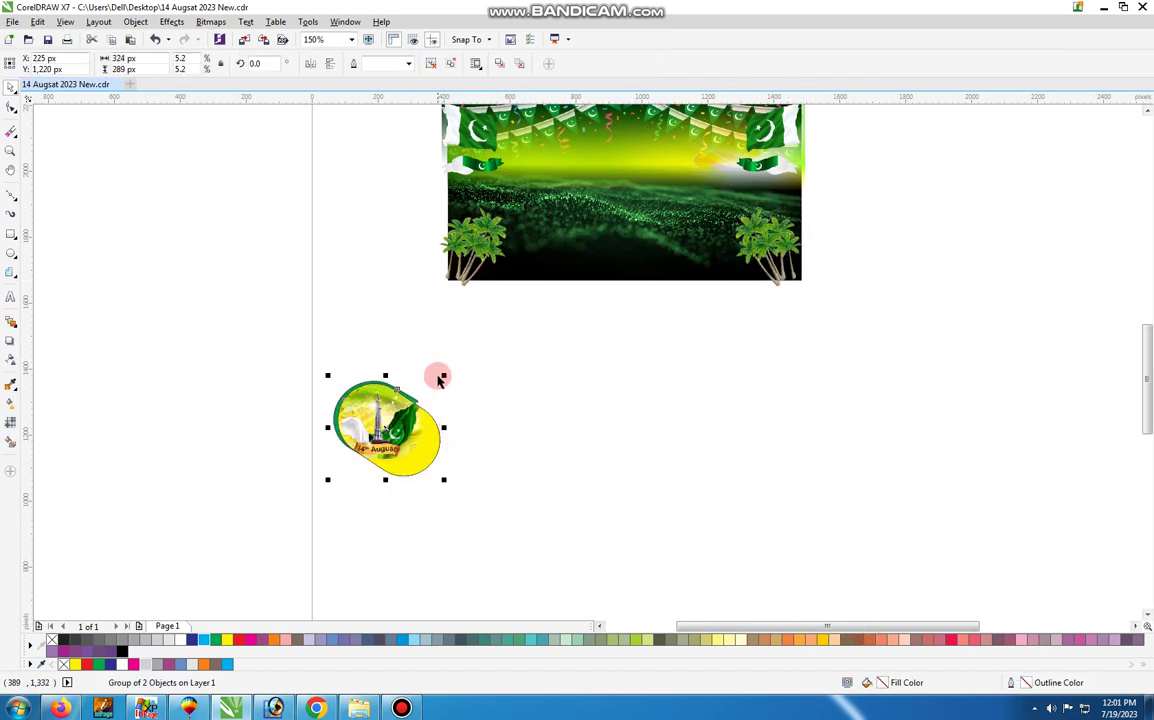
pyautogui.moveTo(443, 376); pyautogui.dragTo(517, 301)
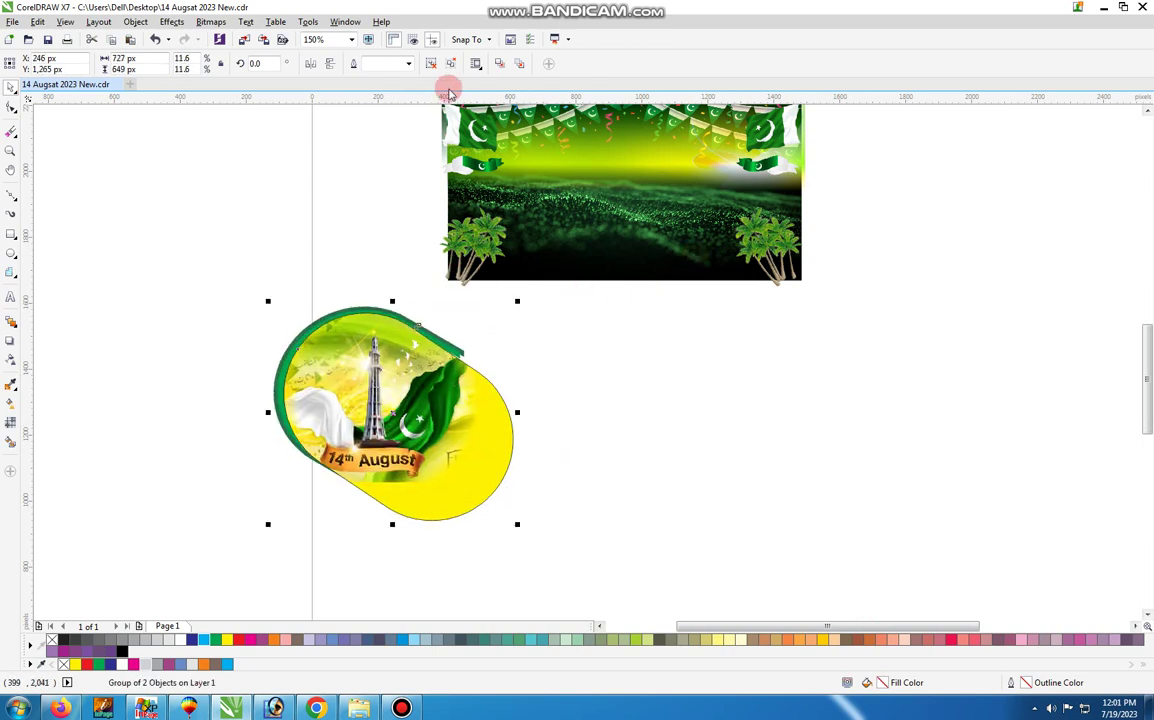
pyautogui.click(450, 63)
pyautogui.click(572, 378)
pyautogui.click(320, 412)
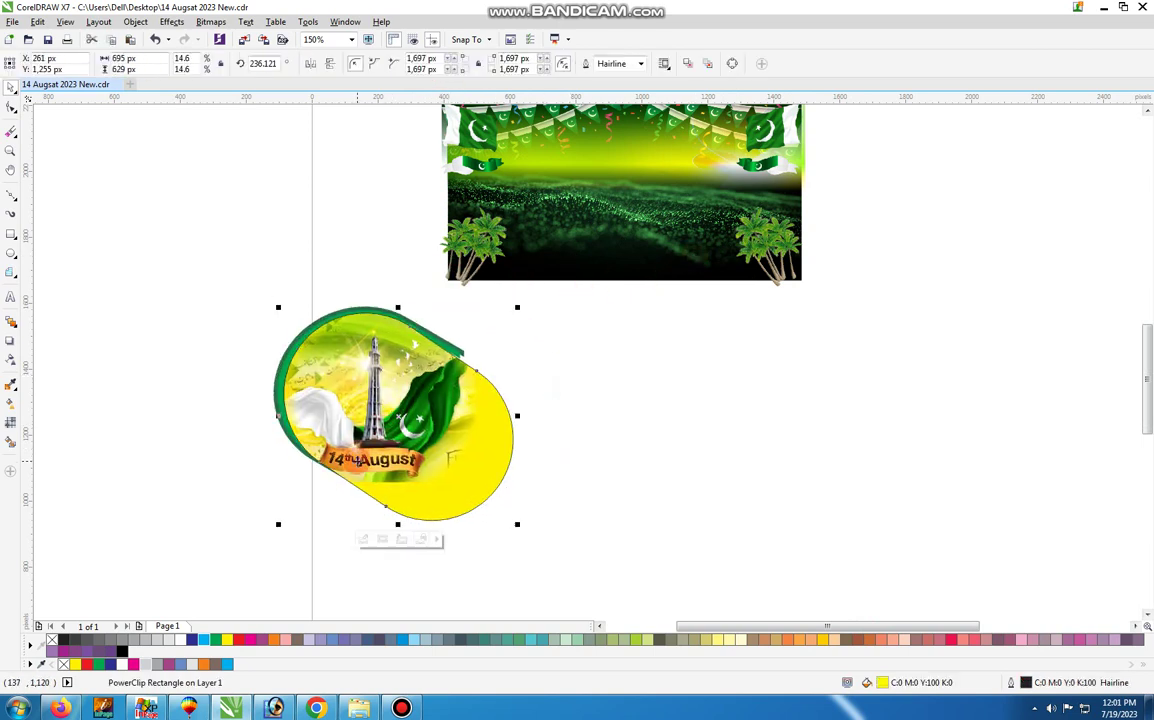
pyautogui.moveTo(362, 381); pyautogui.dragTo(607, 369)
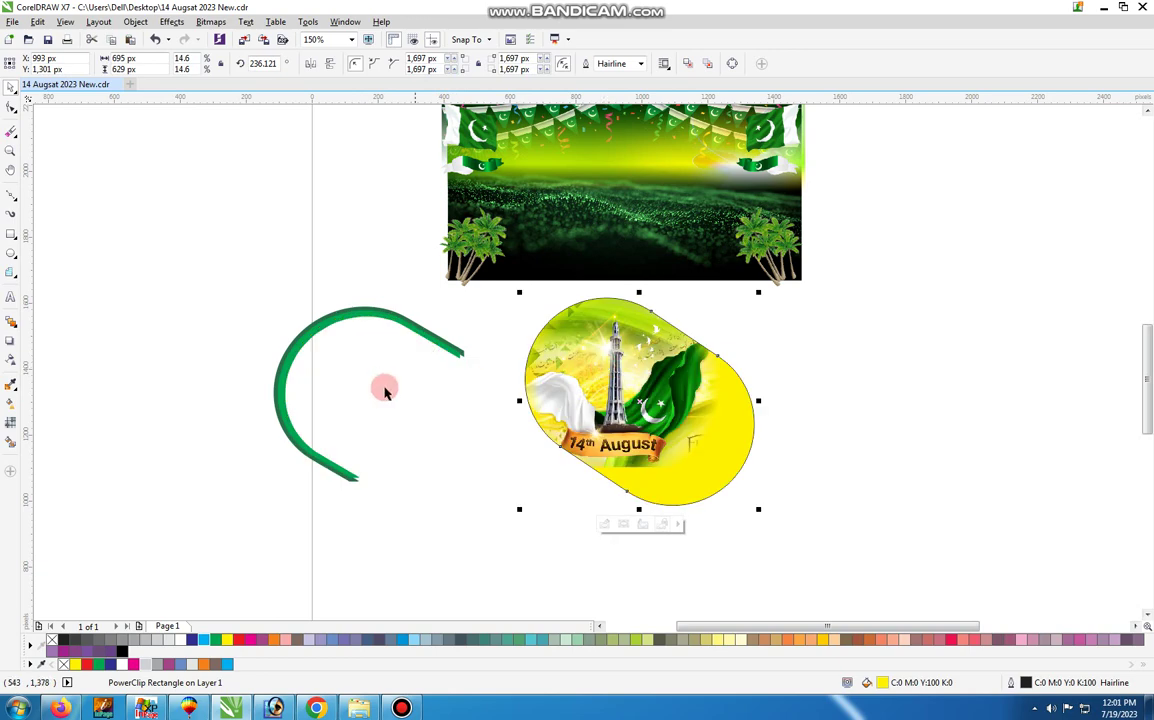
# Step: Ungroup the badge's green border and separate its light and dark arcs on the blank area
pyautogui.click(373, 330)
pyautogui.moveTo(373, 330); pyautogui.dragTo(297, 320)
pyautogui.click(430, 66)
pyautogui.click(325, 180)
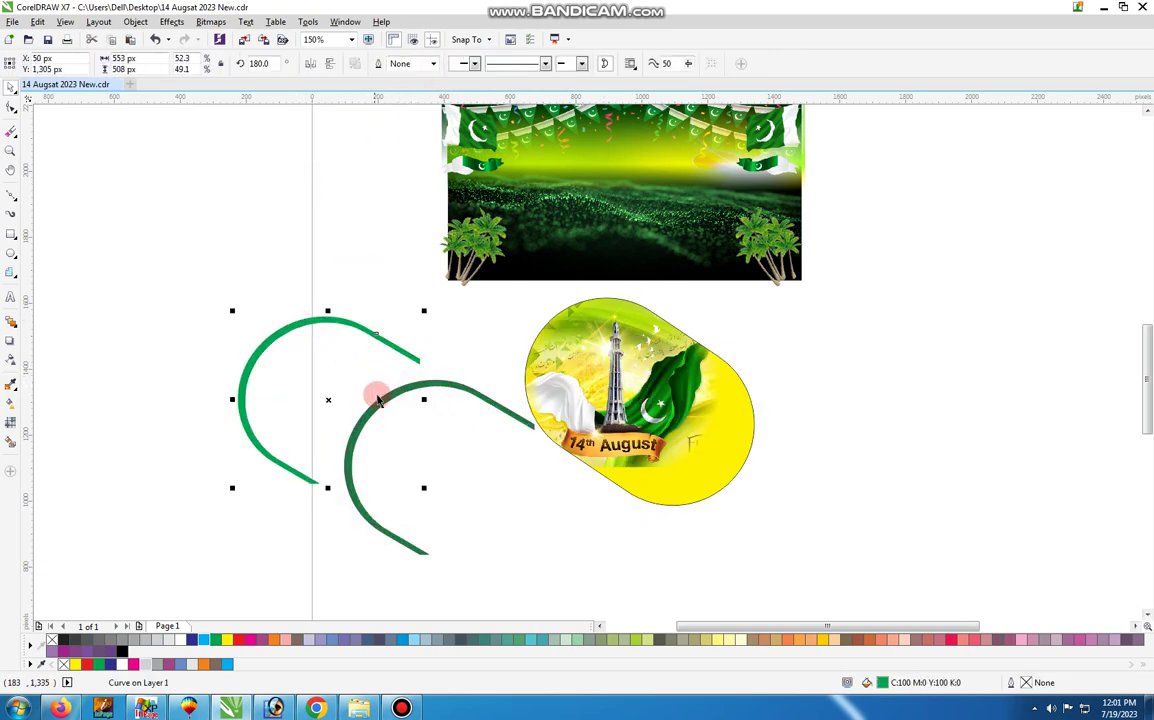
pyautogui.moveTo(378, 398); pyautogui.dragTo(240, 216)
# Step: Give the light green arc a yellow outline and fill, and fill the dark green arc with 30% black
pyautogui.click(381, 404)
pyautogui.click(373, 338)
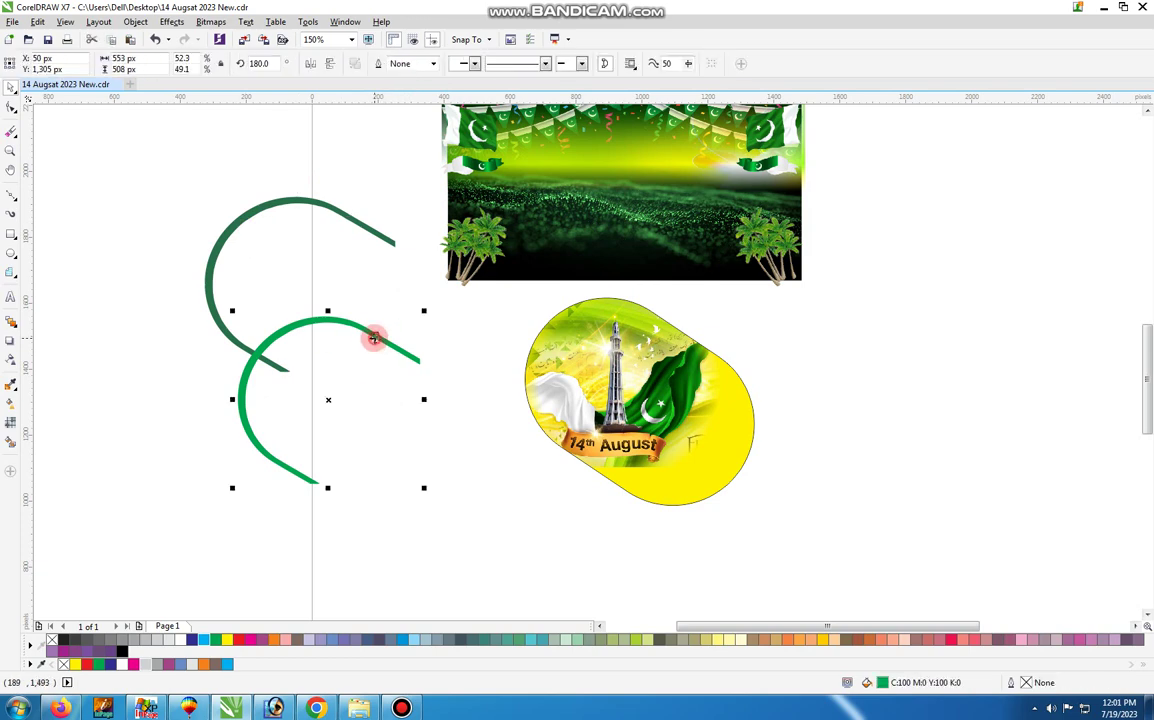
pyautogui.rightClick(228, 640)
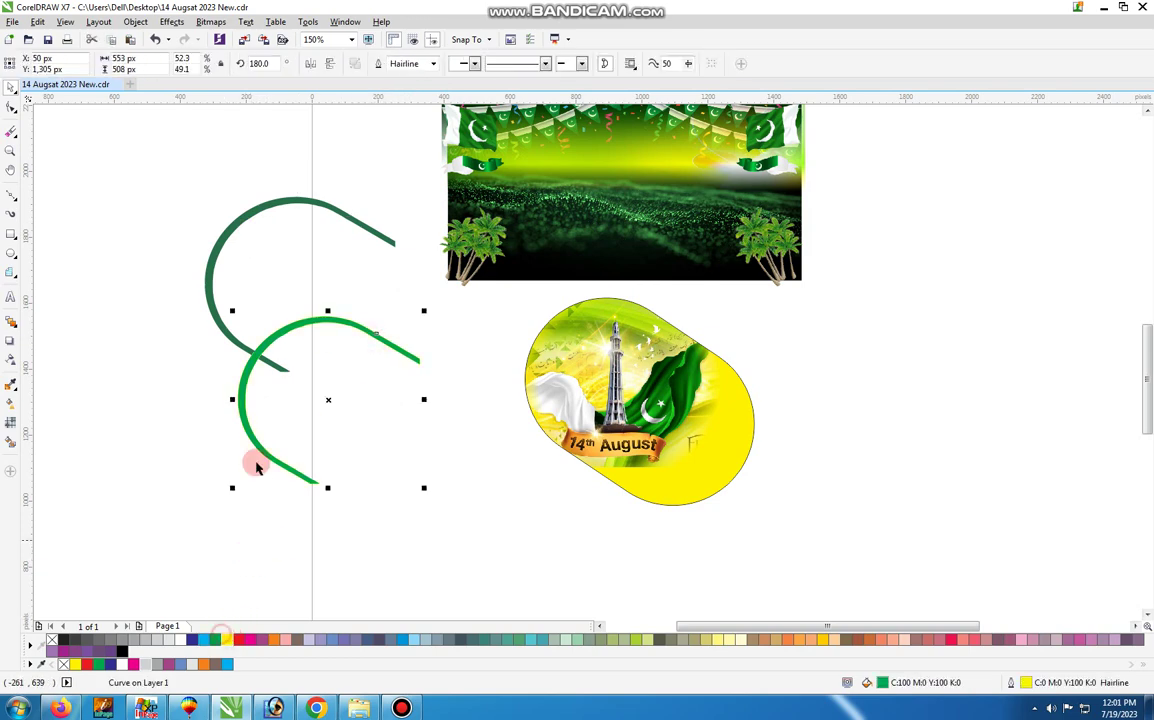
pyautogui.click(223, 641)
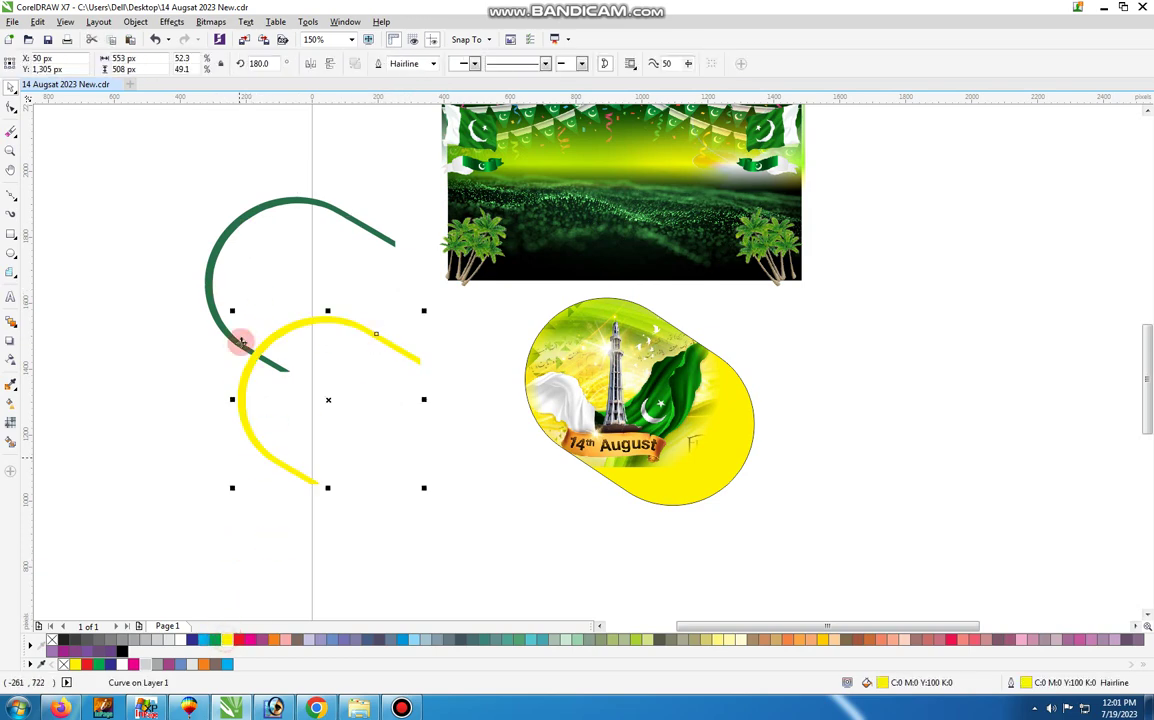
pyautogui.click(216, 285)
pyautogui.click(151, 641)
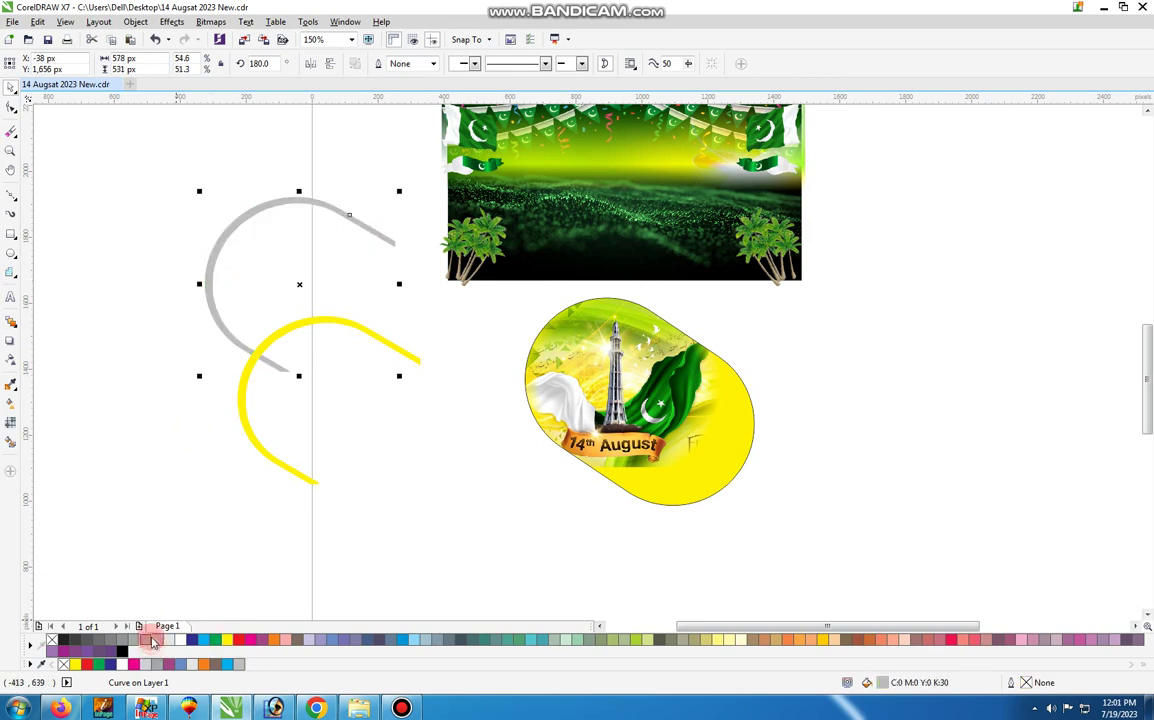
# Step: Delete the grey arc and the yellow arc
pyautogui.press('Delete')
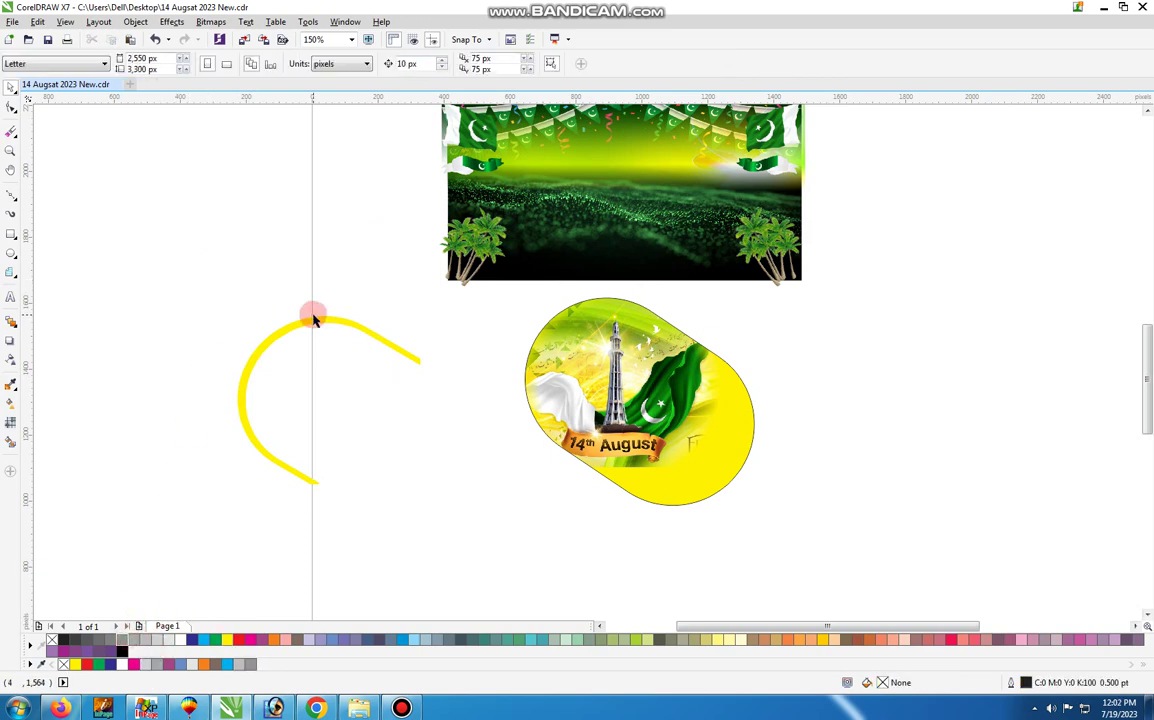
pyautogui.click(299, 338)
pyautogui.press('Delete')
# Step: Extract the contents of the 14th August badge's yellow PowerClip shape
pyautogui.click(590, 330)
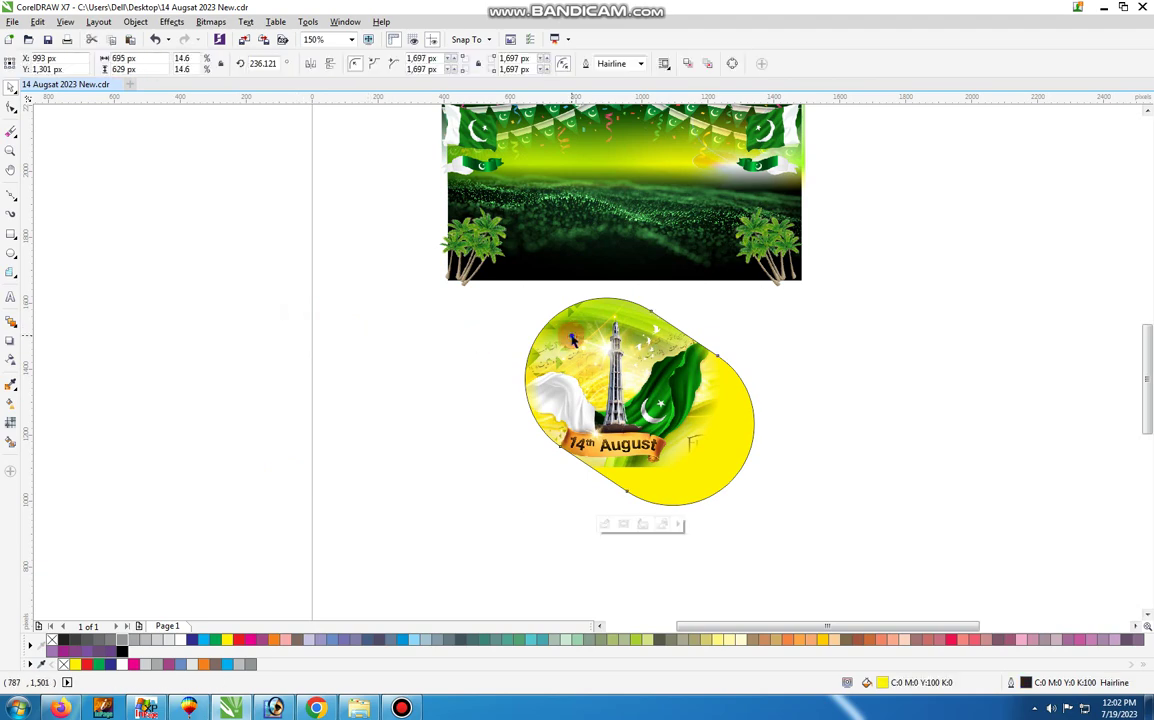
pyautogui.rightClick(575, 300)
pyautogui.click(607, 319)
pyautogui.click(371, 404)
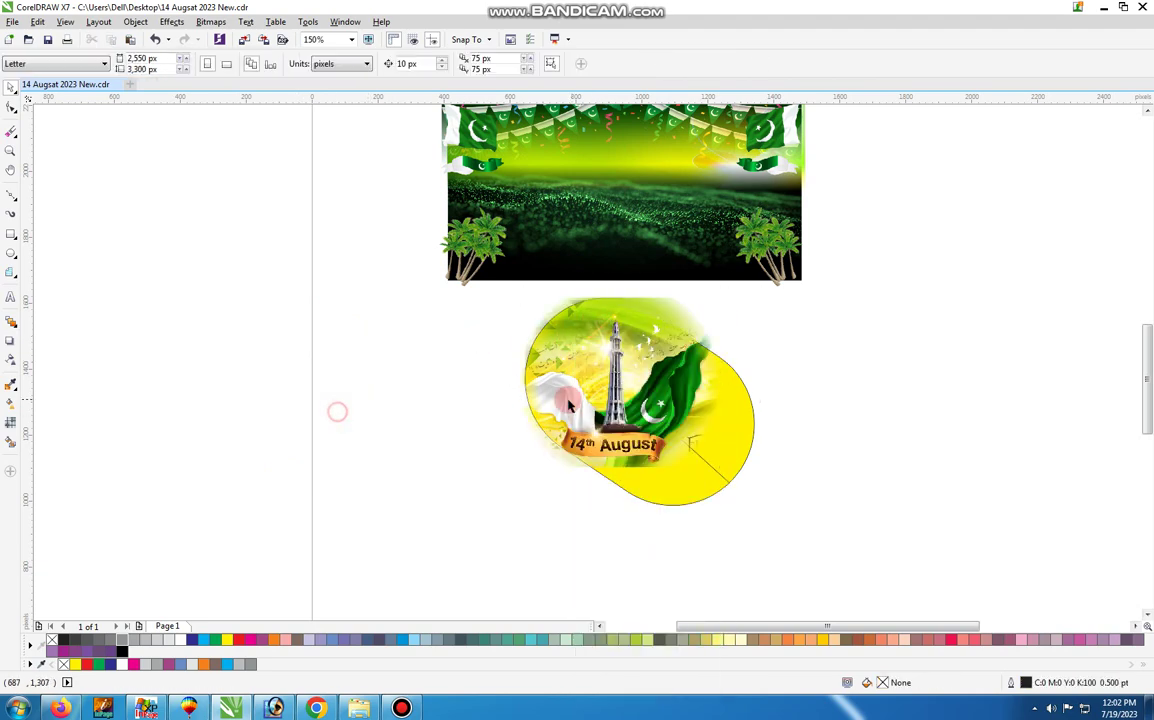
# Step: Move the 14th August picture and its empty yellow frame aside and delete both
pyautogui.moveTo(585, 408); pyautogui.dragTo(238, 420)
pyautogui.press('Delete')
pyautogui.moveTo(623, 386); pyautogui.dragTo(297, 434)
pyautogui.press('Delete')
# Step: Move the dark green glitter bitmap below the banner and adjust the linear transparency fade on its upper edge
pyautogui.moveTo(545, 275); pyautogui.dragTo(379, 479)
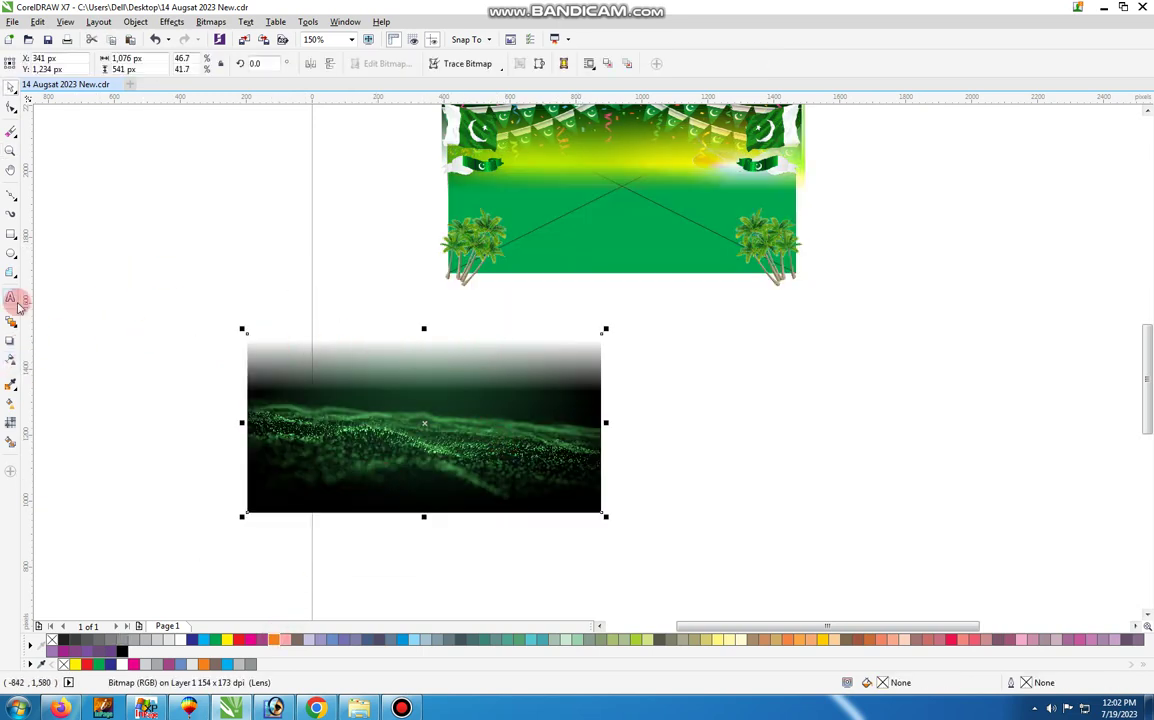
pyautogui.click(12, 297)
pyautogui.click(10, 368)
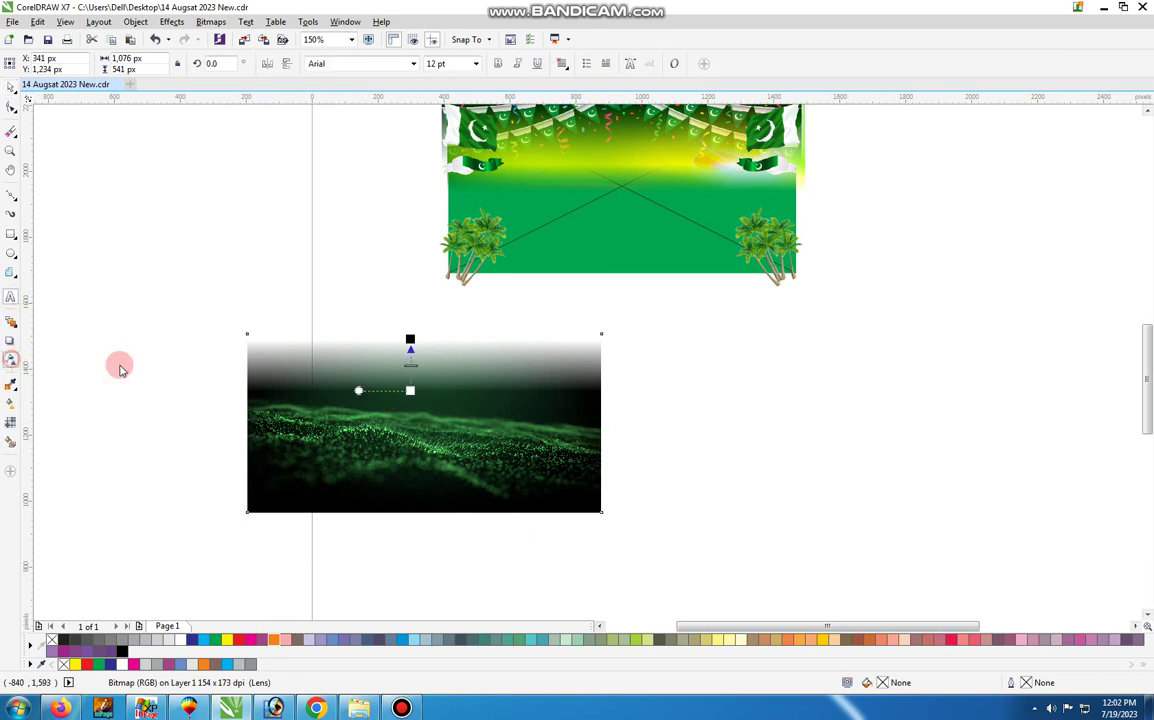
pyautogui.moveTo(411, 429); pyautogui.dragTo(410, 319)
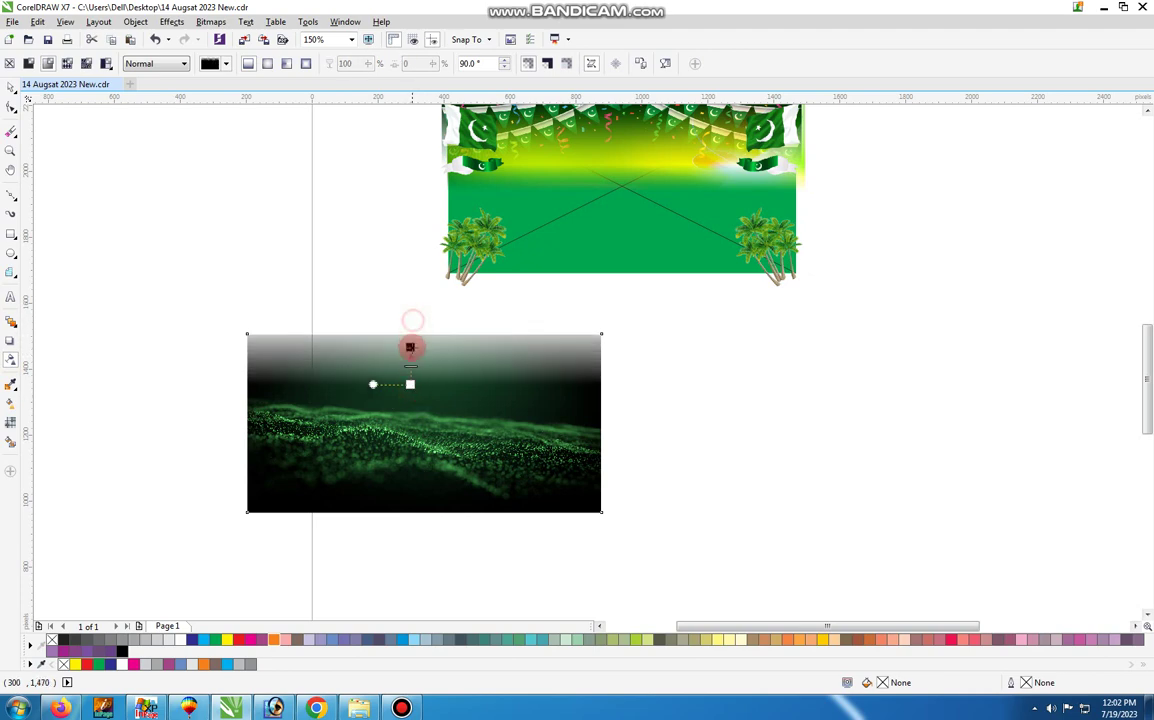
pyautogui.press('space')
# Step: Recolour the banner's empty green frame magenta and delete it together with the dark glitter bitmap
pyautogui.scroll(-2, 455, 420)
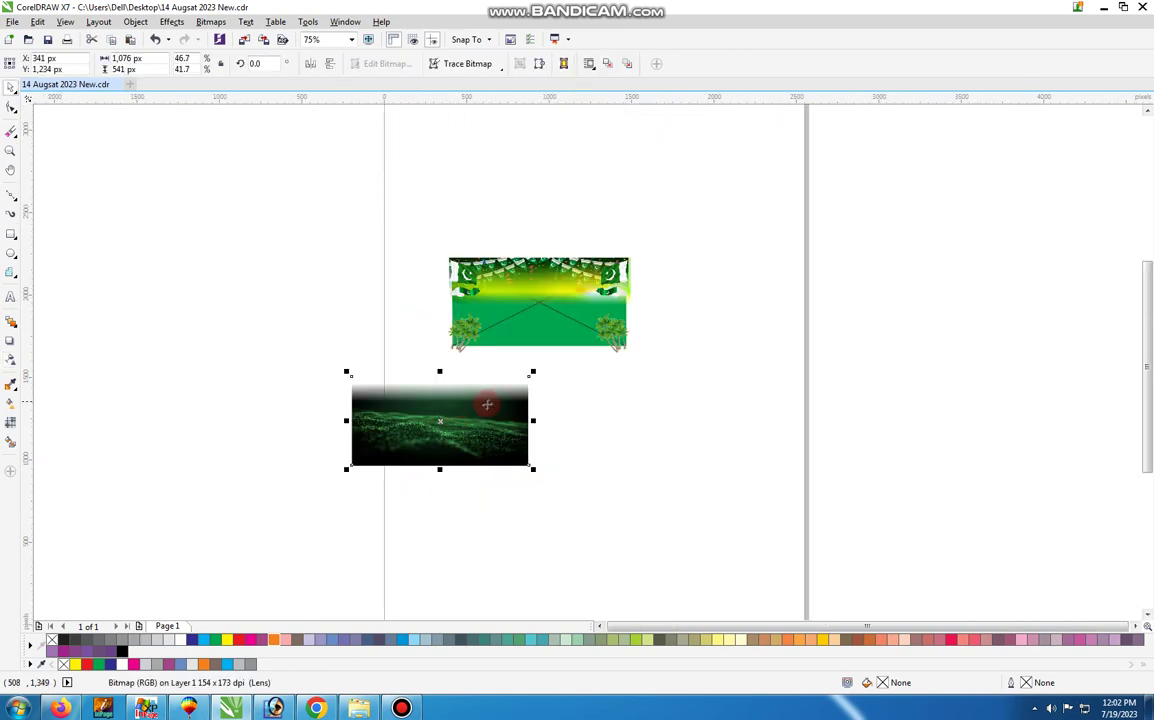
pyautogui.moveTo(557, 348); pyautogui.dragTo(519, 494)
pyautogui.click(252, 640)
pyautogui.press('Delete')
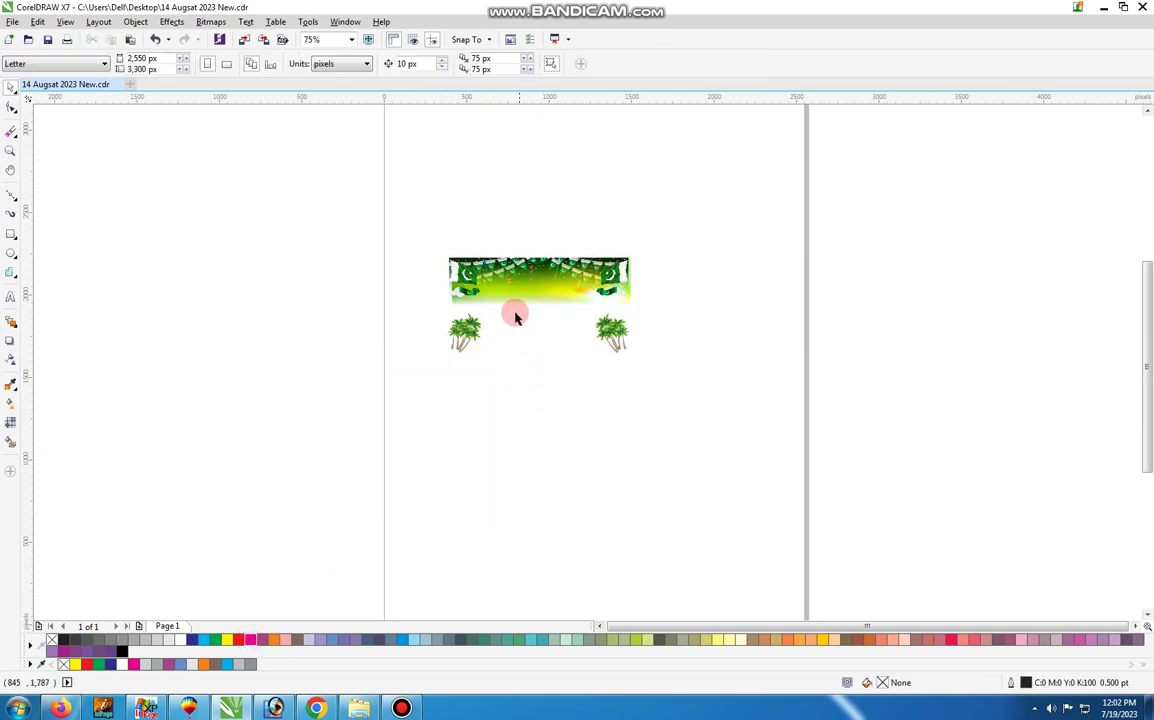
# Step: Move the flag bunting strip out of the banner onto the blank area below the palm trees
pyautogui.moveTo(508, 291); pyautogui.dragTo(507, 447)
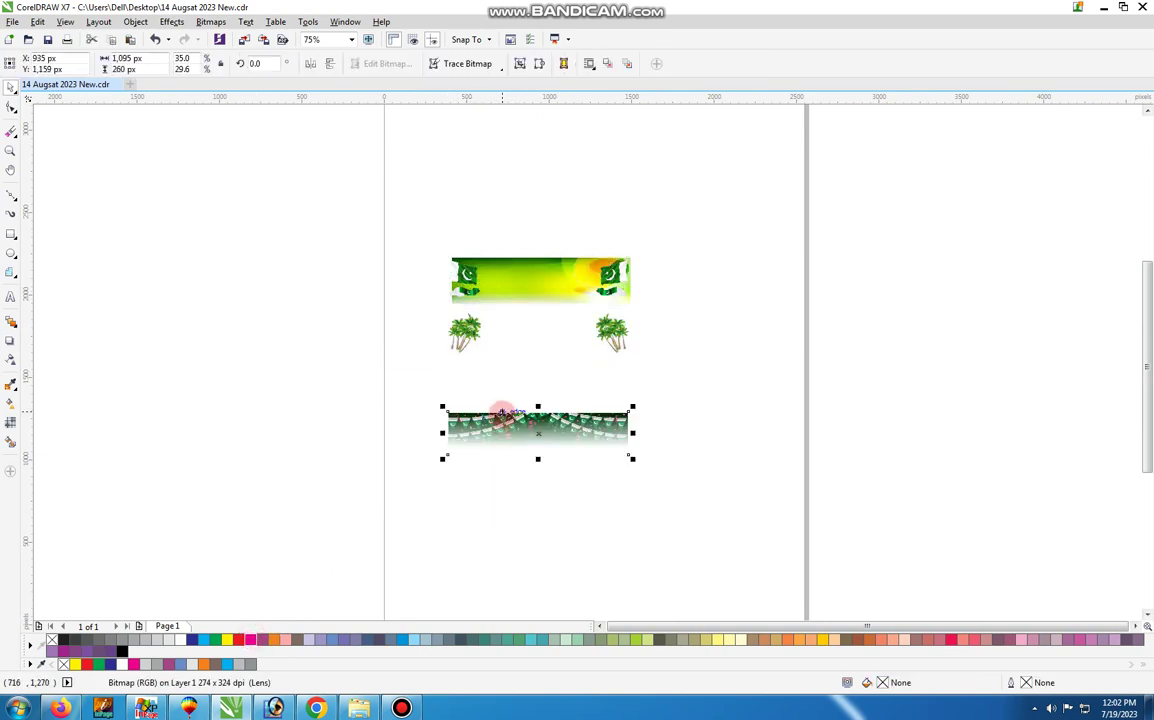
pyautogui.scroll(2, 766, 371)
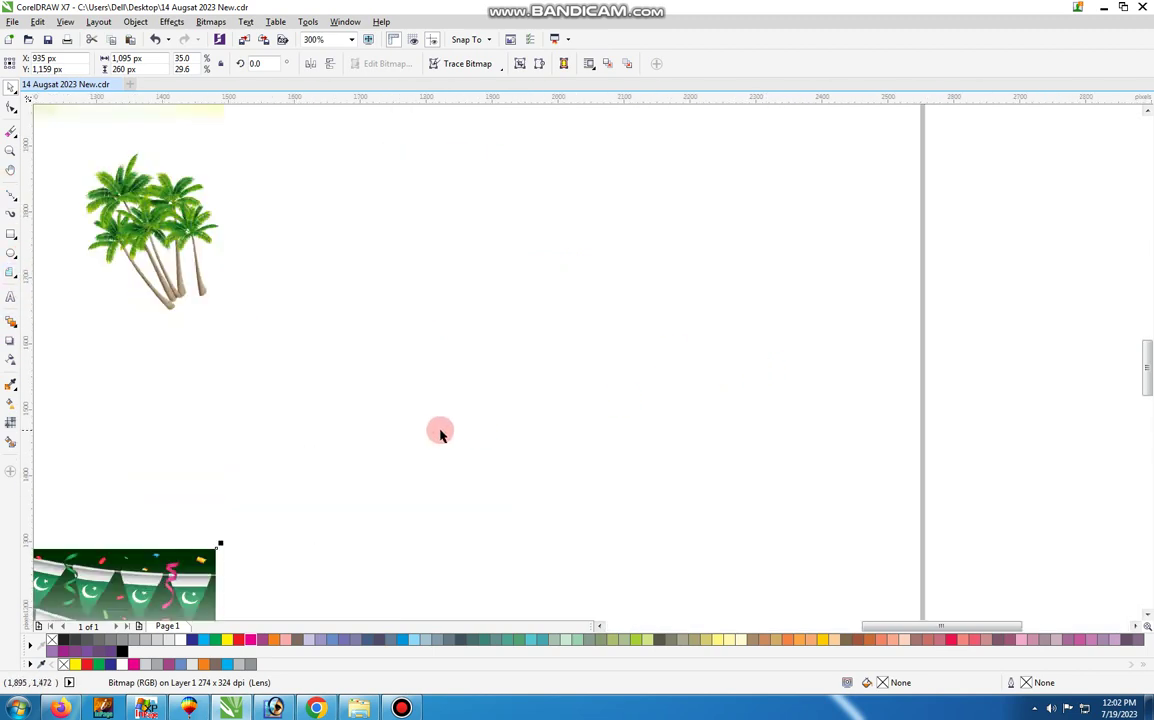
pyautogui.moveTo(481, 405); pyautogui.dragTo(1, 432)
pyautogui.moveTo(189, 432); pyautogui.dragTo(200, 677)
pyautogui.moveTo(389, 473); pyautogui.dragTo(491, 400)
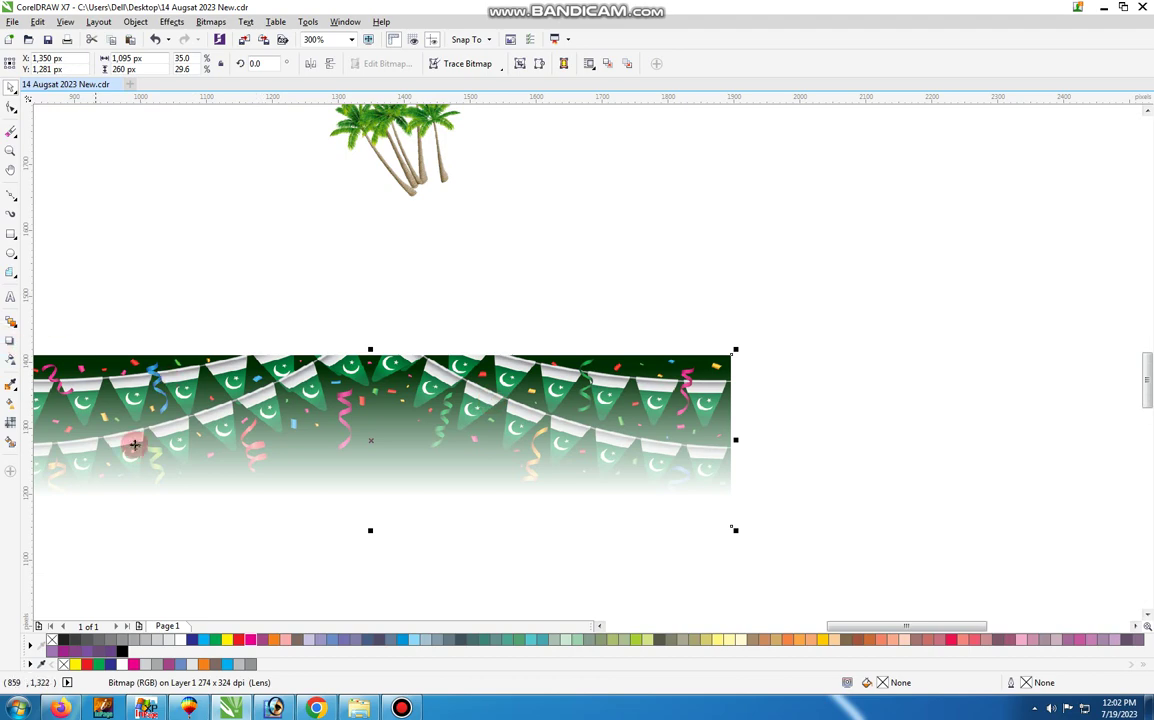
# Step: Shorten the bunting strip's vertical transparency fade, then delete the strip
pyautogui.click(12, 360)
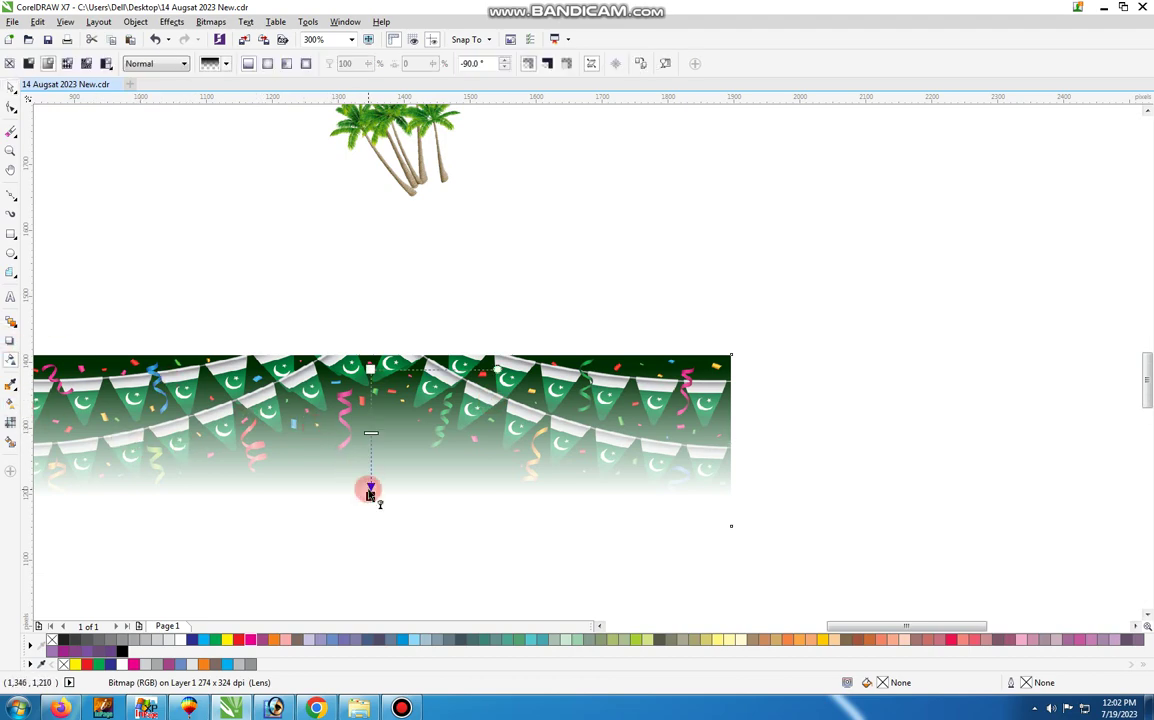
pyautogui.moveTo(370, 494); pyautogui.dragTo(369, 464)
pyautogui.press('space')
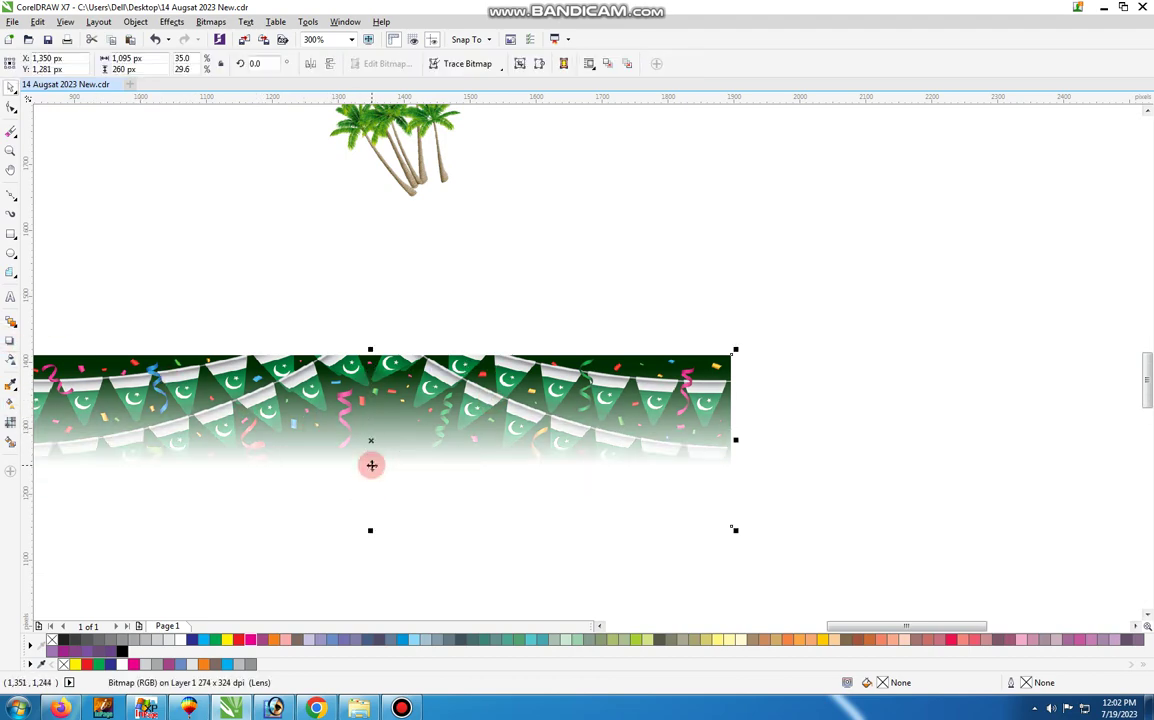
pyautogui.scroll(-2, 370, 462)
pyautogui.press('Delete')
# Step: Move both palm tree clusters onto the blank area and delete them
pyautogui.moveTo(381, 301); pyautogui.dragTo(465, 360)
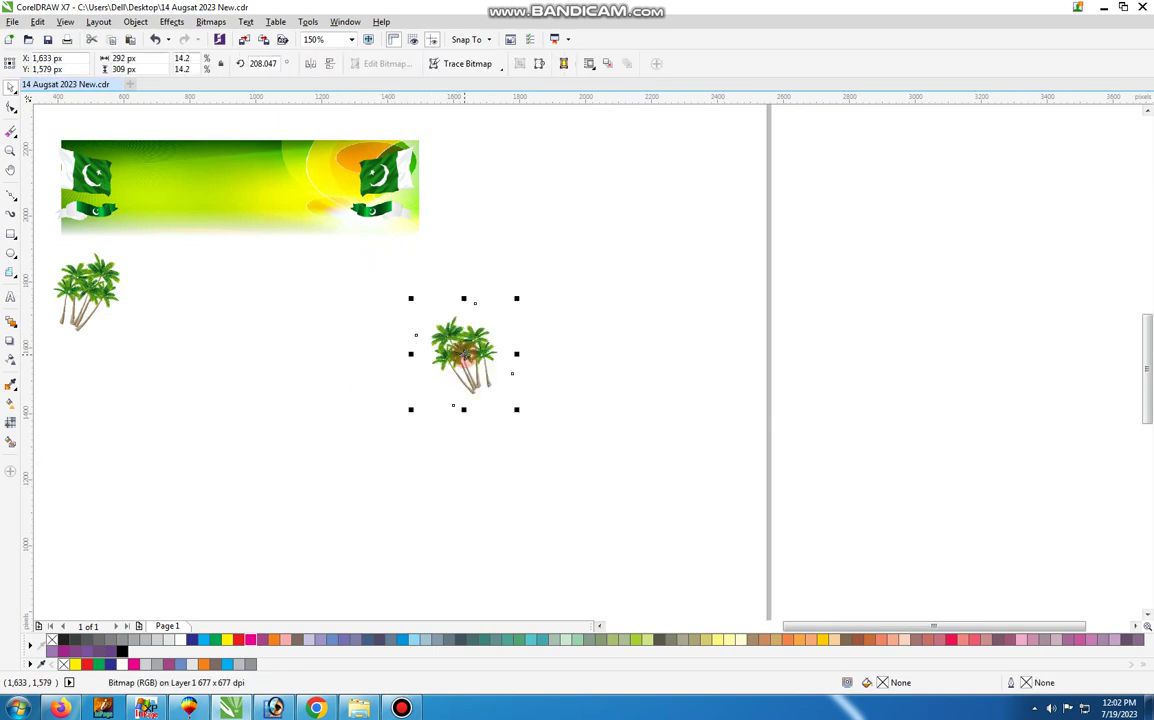
pyautogui.press('Delete')
pyautogui.moveTo(78, 276); pyautogui.dragTo(278, 367)
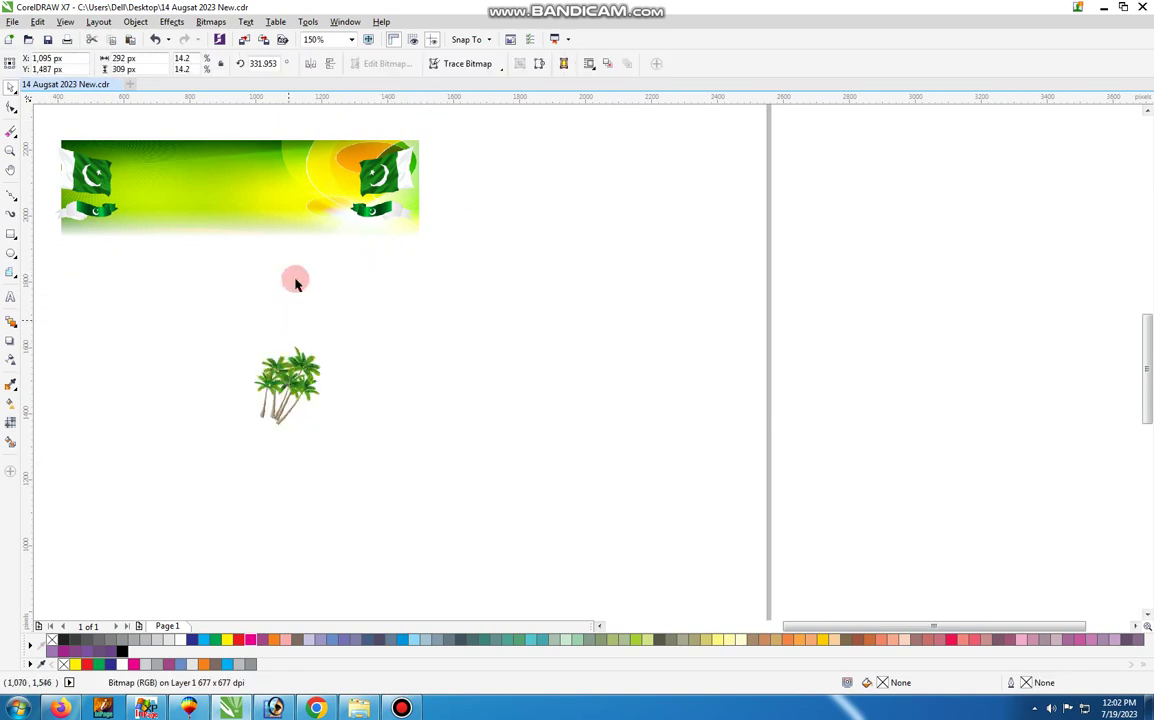
pyautogui.press('Delete')
# Step: Move the gradient background and the banner's right ribbon flag onto the blank area and delete both
pyautogui.moveTo(296, 214); pyautogui.dragTo(431, 353)
pyautogui.press('Delete')
pyautogui.moveTo(386, 206); pyautogui.dragTo(549, 288)
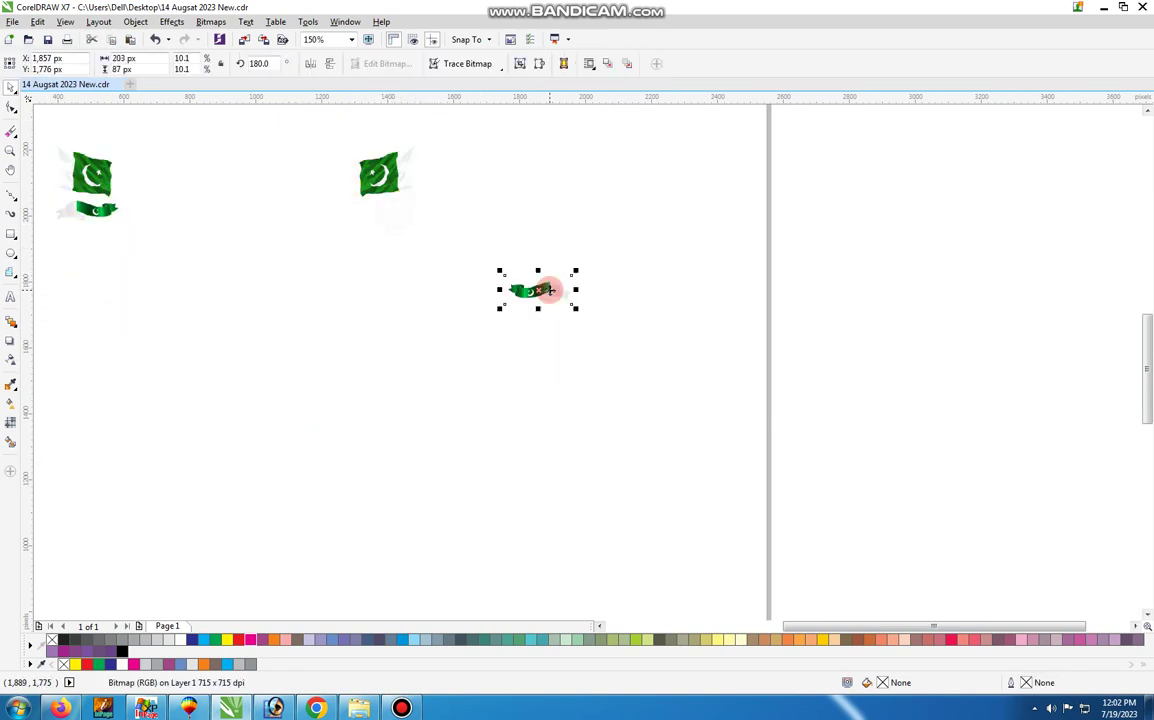
pyautogui.press('Delete')
# Step: Move the right waving flag, left ribbon flag and left waving flag onto the blank area and delete them
pyautogui.moveTo(404, 181); pyautogui.dragTo(535, 250)
pyautogui.press('Delete')
pyautogui.moveTo(105, 208); pyautogui.dragTo(220, 290)
pyautogui.press('Delete')
pyautogui.moveTo(101, 176); pyautogui.dragTo(193, 246)
pyautogui.press('Delete')
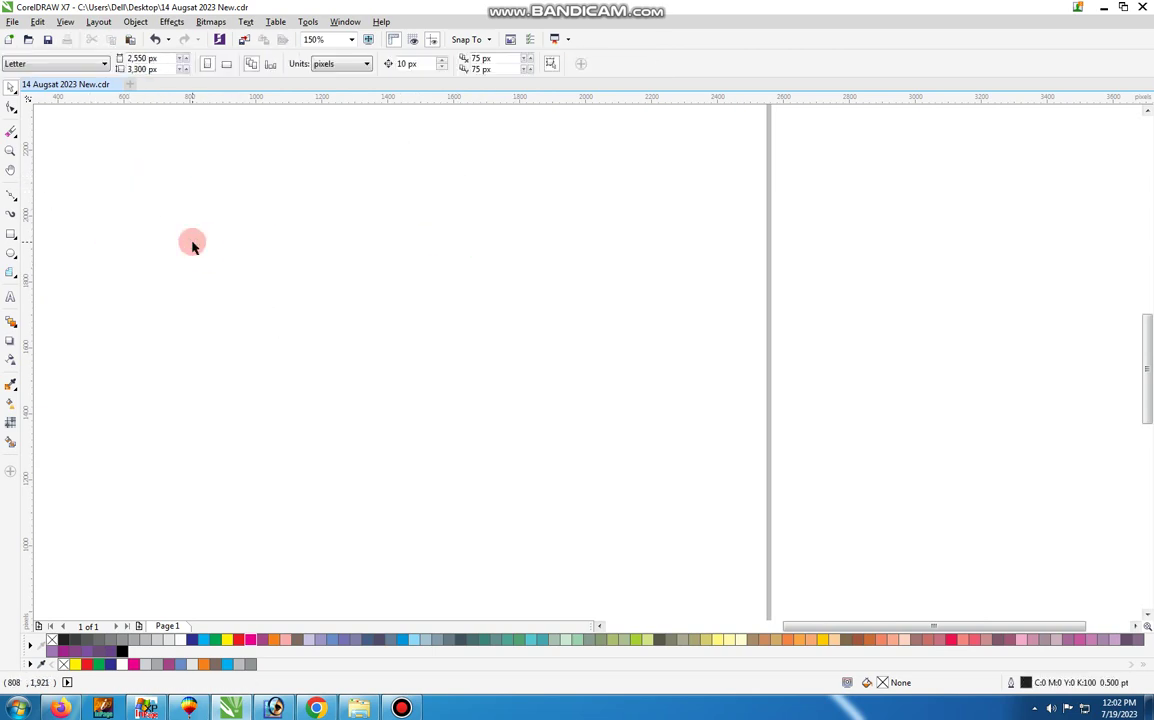
# Step: Undo the moves and deletions of the waving flags, ribbon flags and gradient background
pyautogui.scroll(-2, 200, 246)
pyautogui.moveTo(105, 204); pyautogui.dragTo(3, 198)
pyautogui.moveTo(216, 181); pyautogui.dragTo(228, 56)
pyautogui.scroll(1, 335, 282)
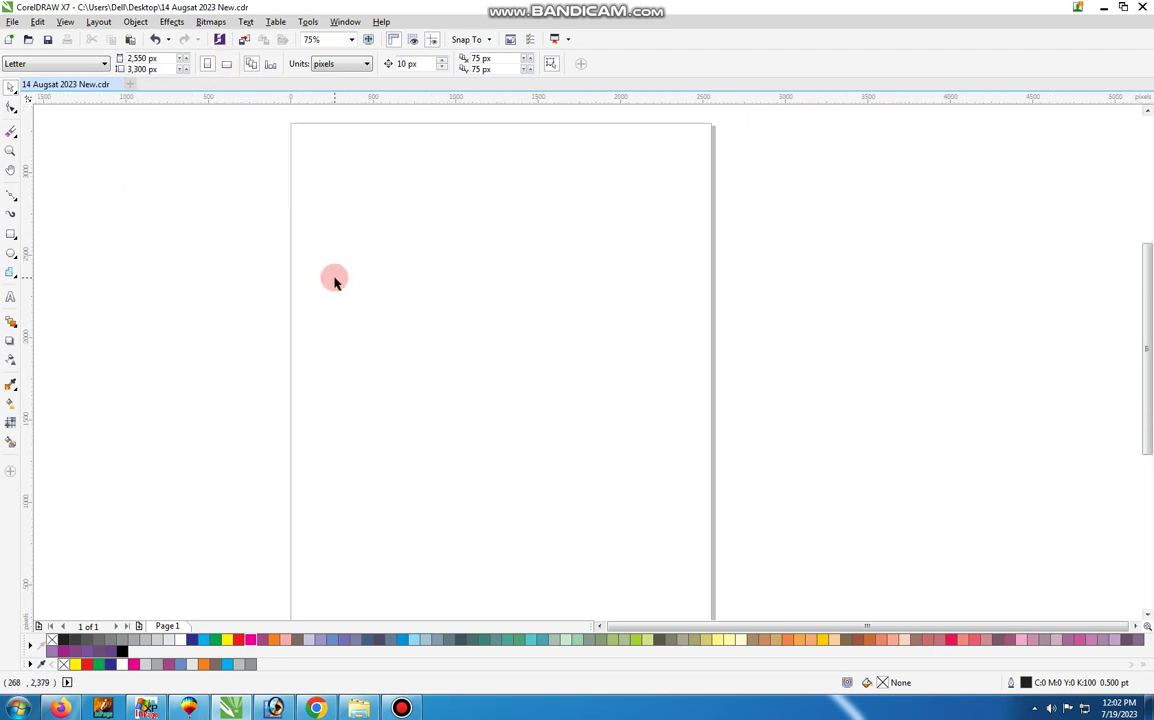
pyautogui.hotkey('ctrl', 'z')
pyautogui.hotkey('ctrl', 'z')
pyautogui.hotkey('ctrl', 'z')
pyautogui.hotkey('ctrl', 'z')
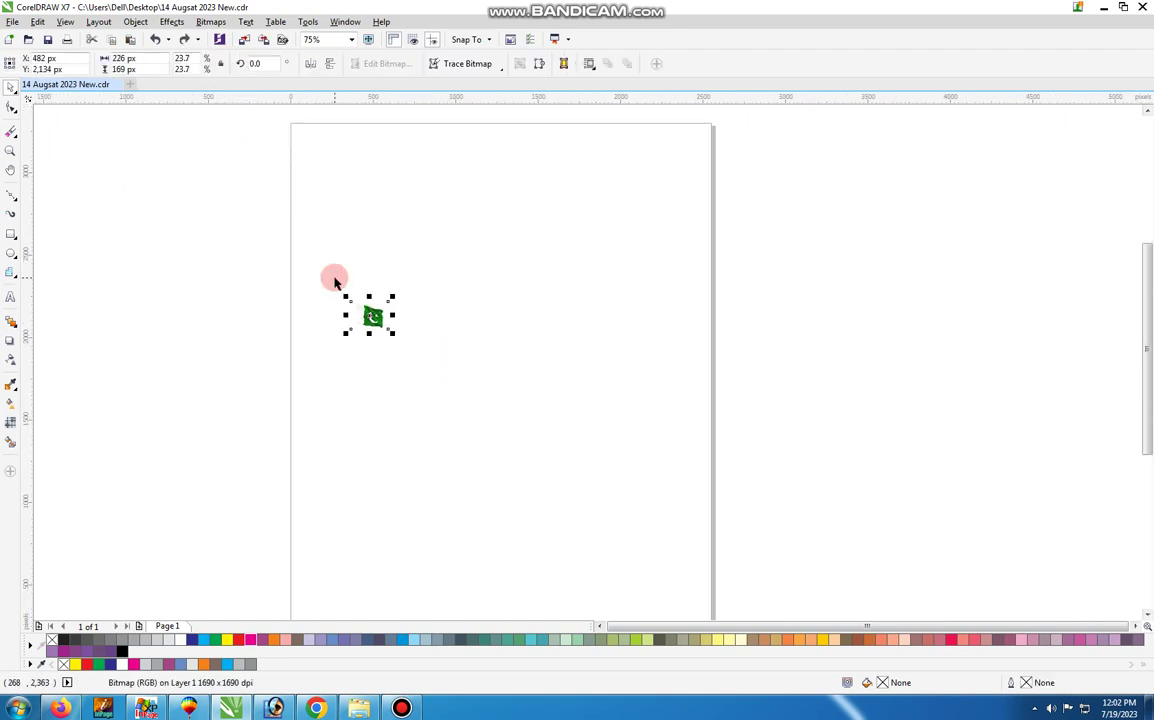
pyautogui.hotkey('ctrl', 'z')
pyautogui.hotkey('ctrl', 'z')
pyautogui.hotkey('ctrl', 'z')
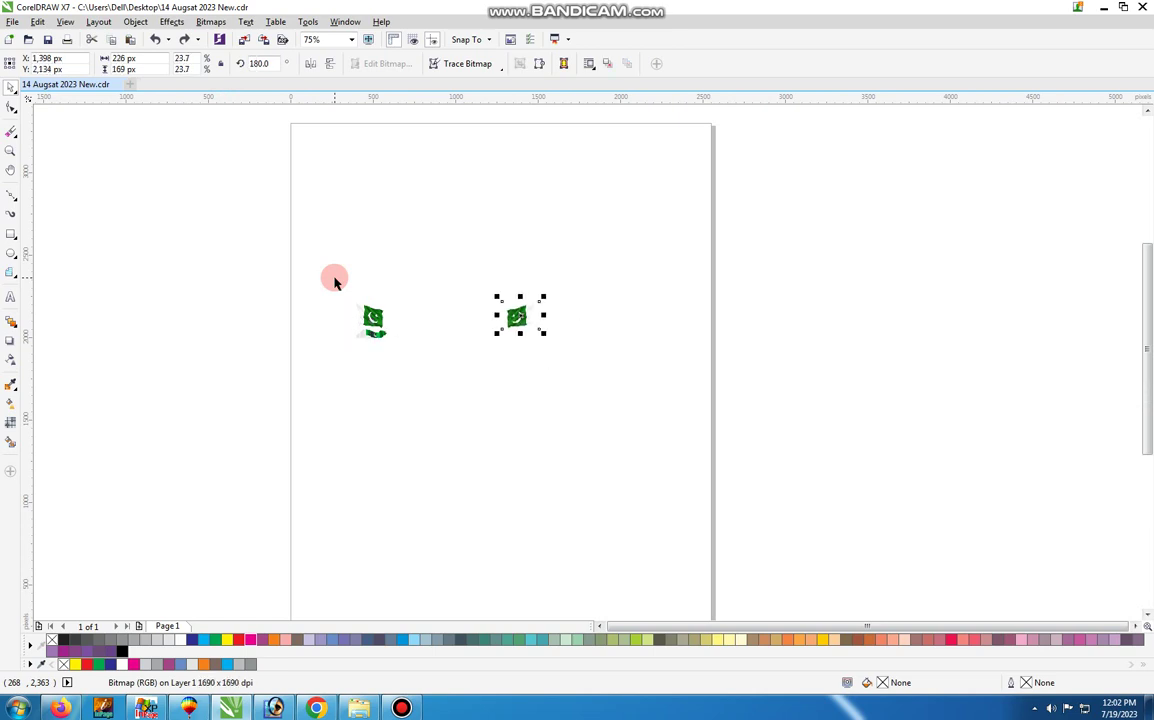
pyautogui.hotkey('ctrl', 'z')
pyautogui.hotkey('ctrl', 'z')
pyautogui.hotkey('ctrl', 'z')
pyautogui.hotkey('ctrl', 'z')
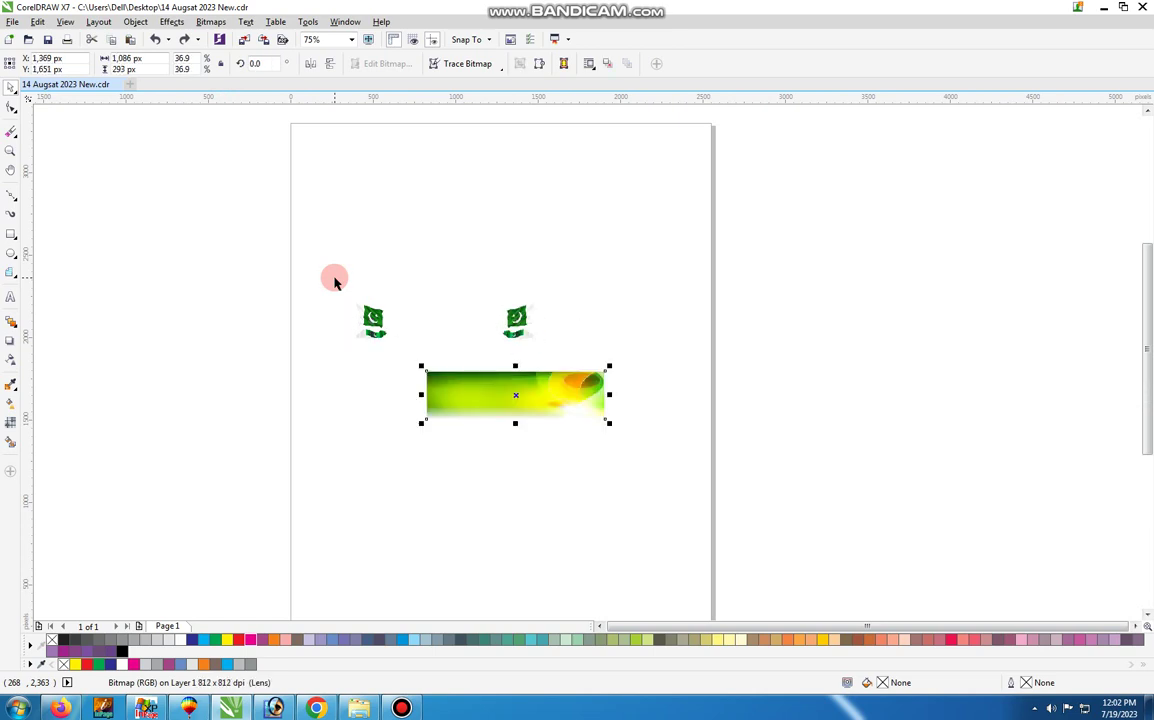
pyautogui.hotkey('ctrl', 'z')
# Step: Undo the moves and deletions of both palm tree clusters and the deletion of the flag bunting strip
pyautogui.hotkey('ctrl', 'z')
pyautogui.hotkey('ctrl', 'z')
pyautogui.hotkey('ctrl', 'z')
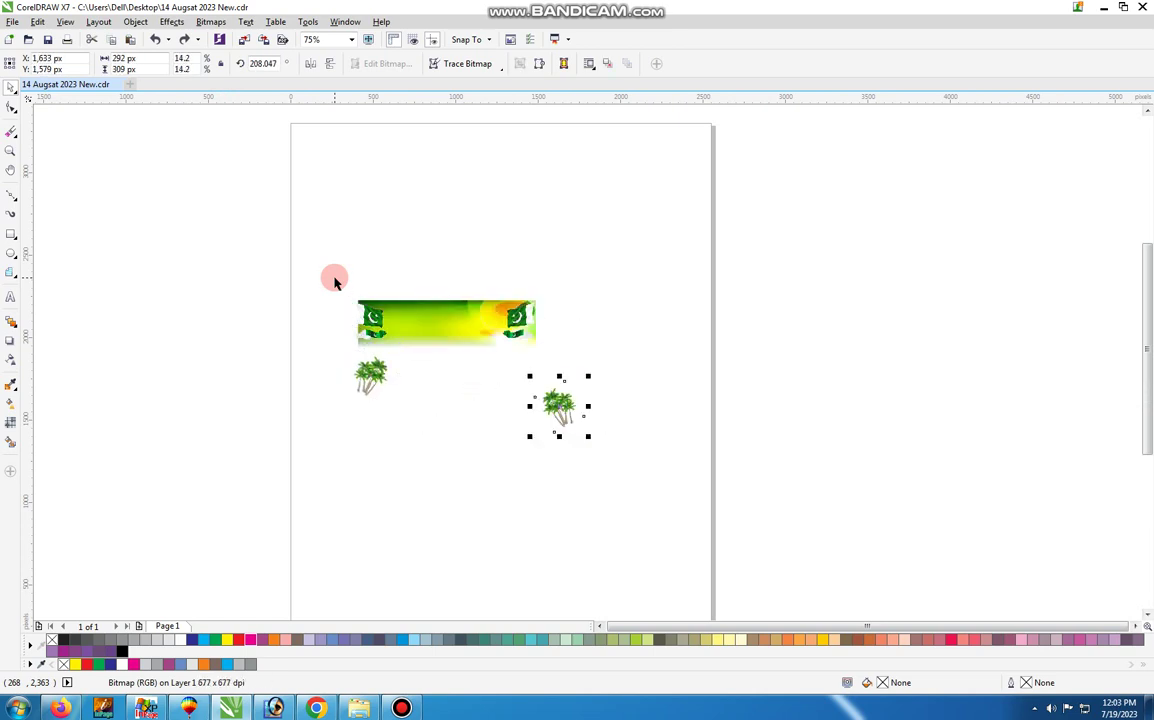
pyautogui.hotkey('ctrl', 'z')
pyautogui.hotkey('ctrl', 'z')
pyautogui.hotkey('ctrl', 'z')
pyautogui.hotkey('ctrl', 'z')
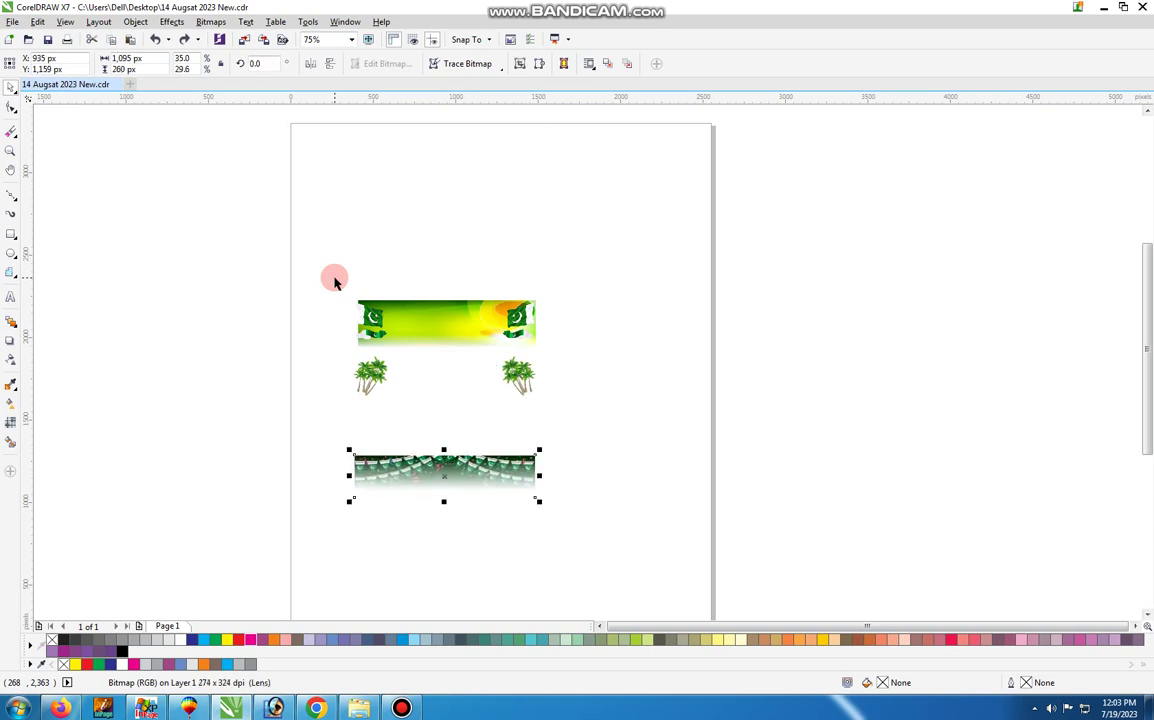
# Step: Undo the changes to the flag bunting, the empty banner frame and the dark glitter bitmap
pyautogui.hotkey('ctrl', 'shift', 'z')
pyautogui.hotkey('ctrl', 'shift', 'z')
pyautogui.hotkey('ctrl', 'shift', 'z')
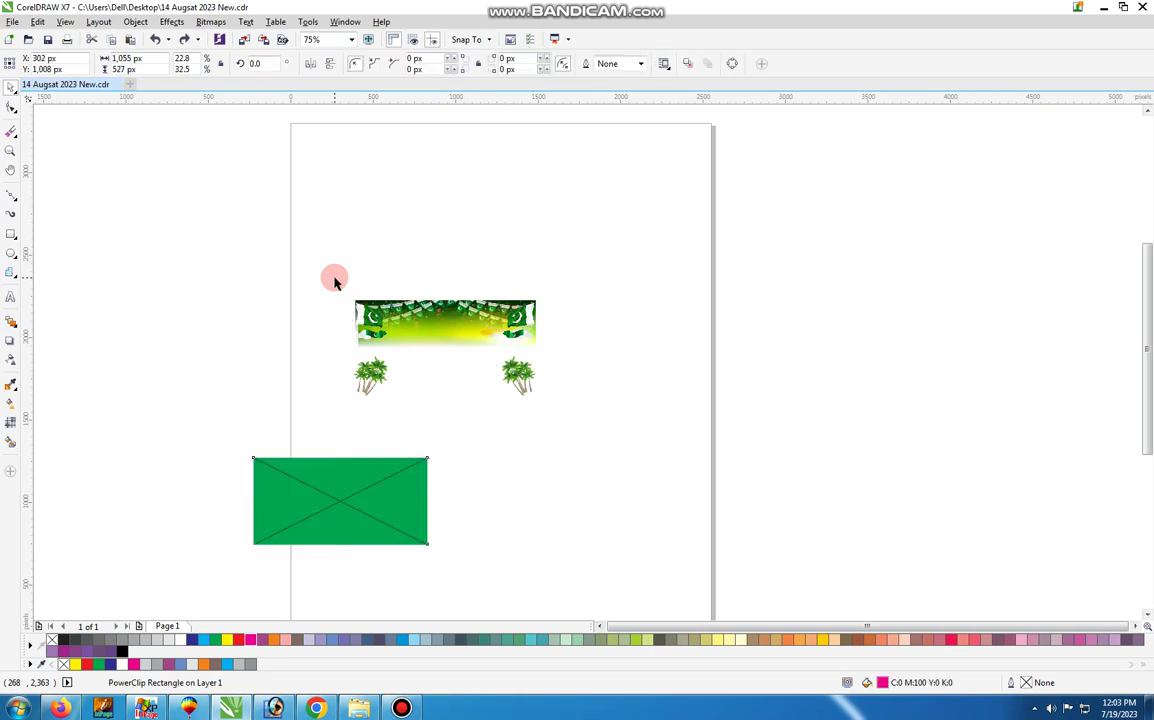
pyautogui.hotkey('ctrl', 'z')
pyautogui.hotkey('ctrl', 'z')
pyautogui.hotkey('ctrl', 'z')
pyautogui.hotkey('ctrl', 'z')
pyautogui.hotkey('ctrl', 'z')
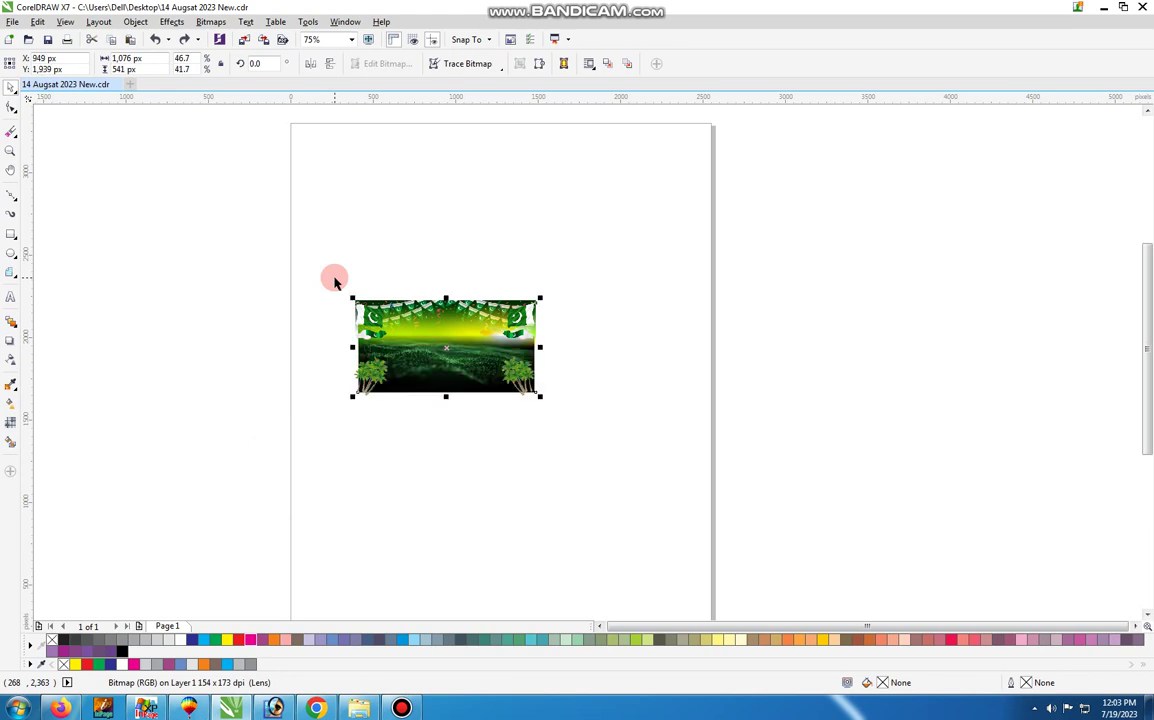
# Step: Undo the extraction of the 14th August picture from its yellow rounded frame and the deletion of the curved border strips
pyautogui.hotkey('ctrl', 'z')
pyautogui.hotkey('ctrl', 'z')
pyautogui.hotkey('ctrl', 'z')
pyautogui.hotkey('ctrl', 'z')
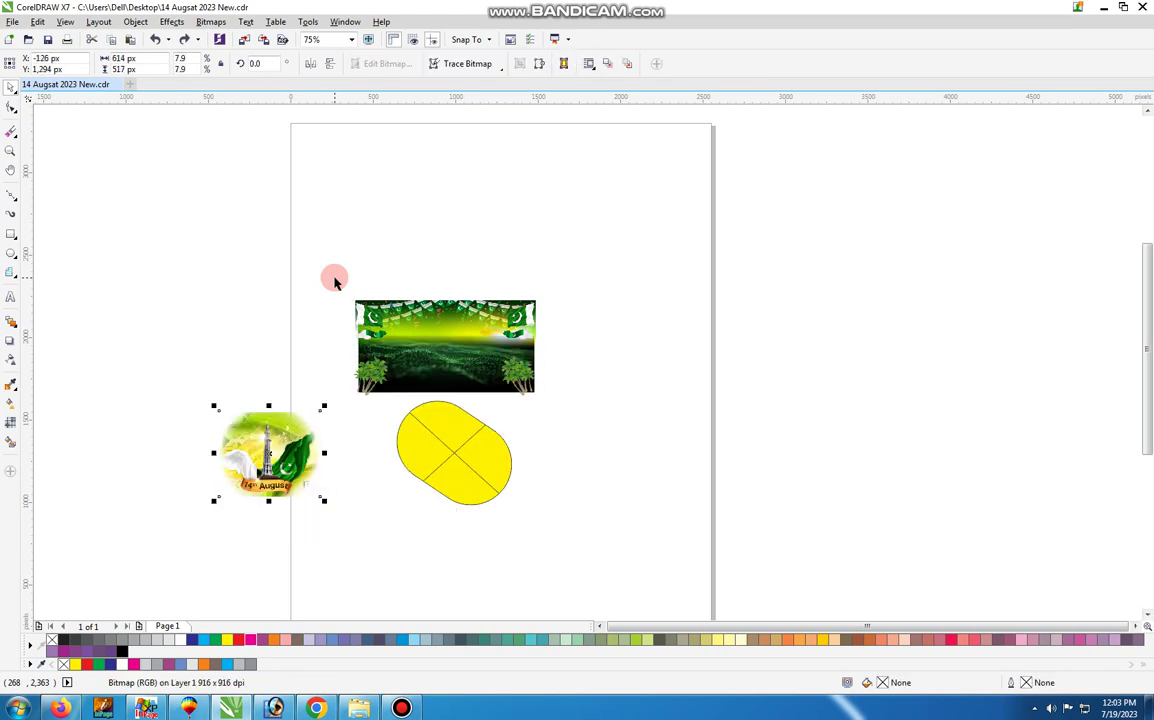
pyautogui.hotkey('ctrl', 'z')
pyautogui.hotkey('ctrl', 'z')
pyautogui.hotkey('ctrl', 'z')
pyautogui.hotkey('ctrl', 'z')
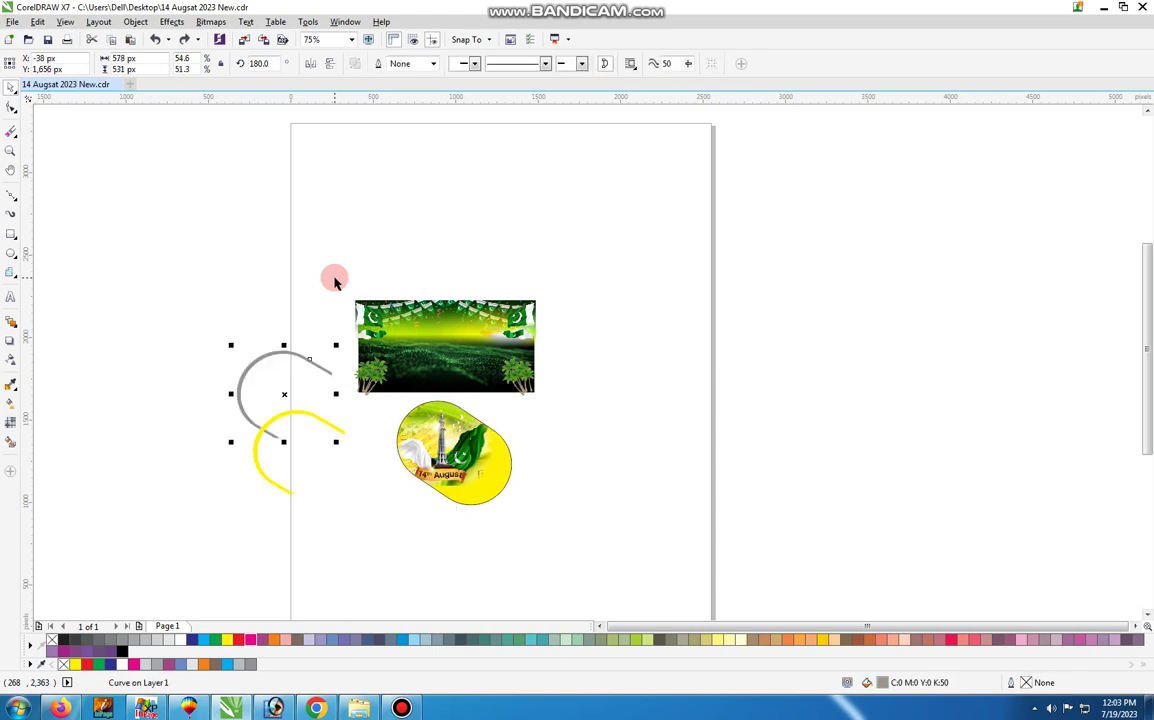
# Step: Undo the recolouring, separation and ungrouping of the two curved border strips
pyautogui.hotkey('ctrl', 'z')
pyautogui.hotkey('ctrl', 'z')
pyautogui.hotkey('ctrl', 'z')
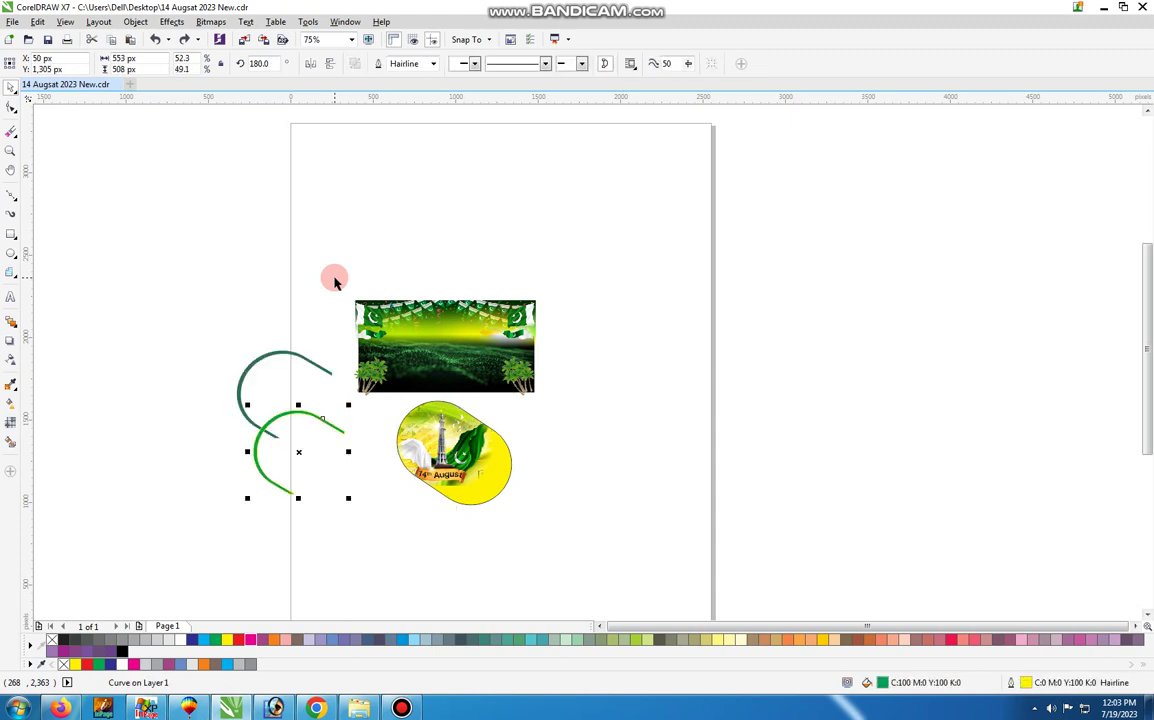
pyautogui.hotkey('ctrl', 'z')
pyautogui.hotkey('ctrl', 'z')
pyautogui.hotkey('ctrl', 'z')
pyautogui.hotkey('ctrl', 'z')
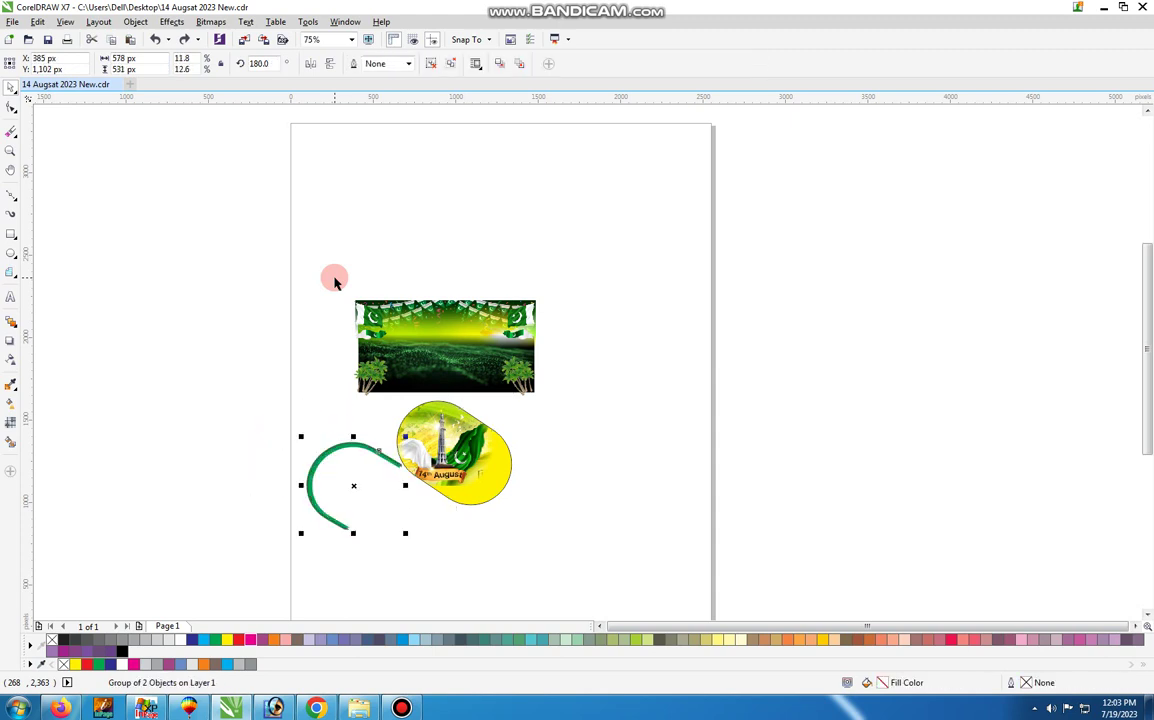
# Step: Undo the ungrouping of the 14th August badge and its move away from the banner
pyautogui.hotkey('ctrl', 'z')
pyautogui.hotkey('ctrl', 'z')
pyautogui.hotkey('ctrl', 'z')
pyautogui.hotkey('ctrl', 'z')
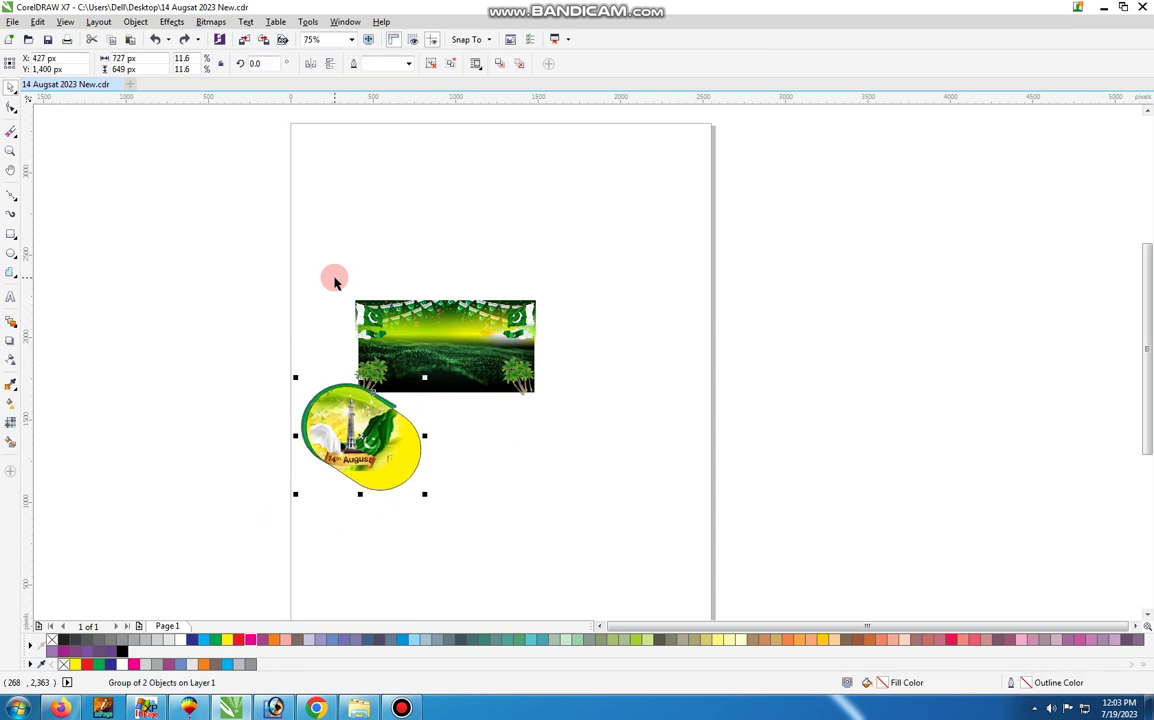
pyautogui.hotkey('ctrl', 'z')
pyautogui.hotkey('ctrl', 'z')
# Step: Undo the removal of the flower strip over the 14th August badge and of the green light flare beside it
pyautogui.hotkey('ctrl', 'z')
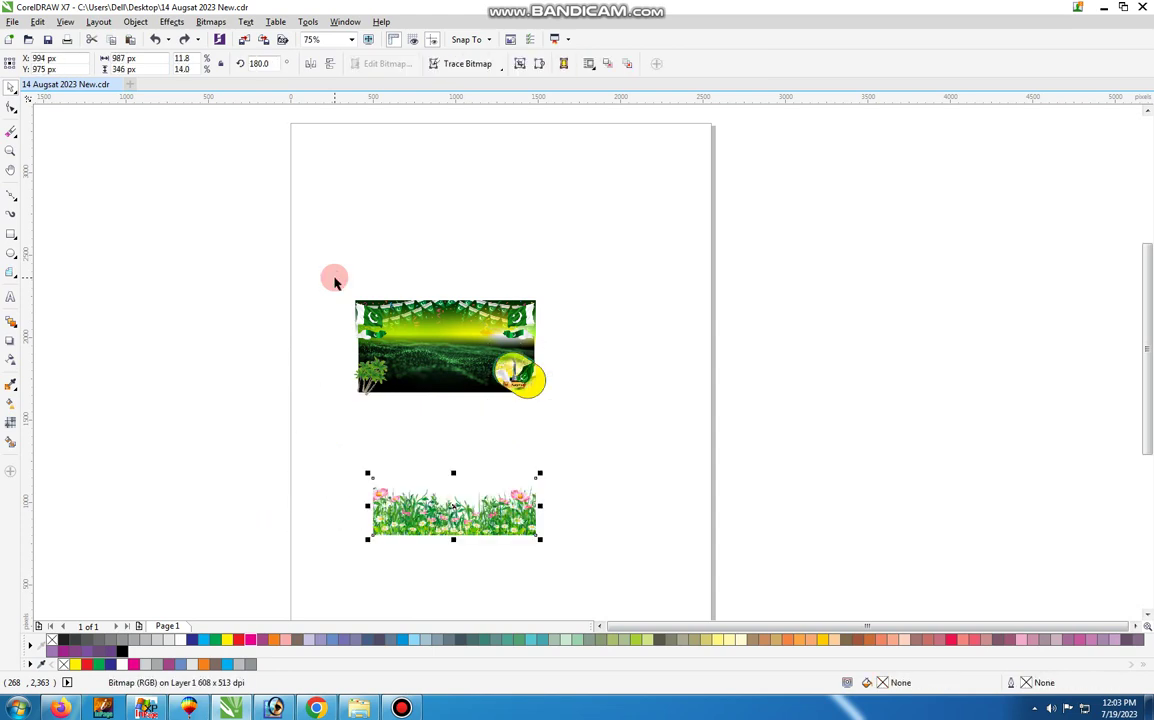
pyautogui.hotkey('ctrl', 'z')
pyautogui.press('F4')
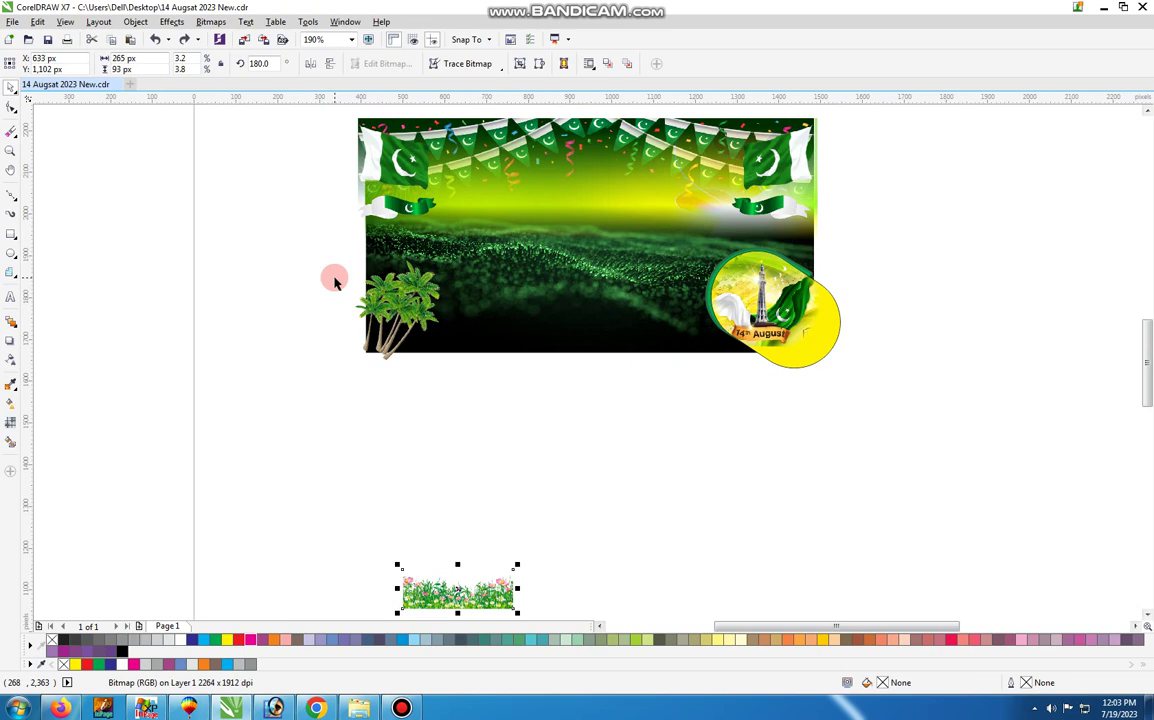
pyautogui.hotkey('ctrl', 'shift', 'z')
pyautogui.hotkey('ctrl', 'shift', 'z')
pyautogui.hotkey('ctrl', 'shift', 'z')
pyautogui.hotkey('ctrl', 'shift', 'z')
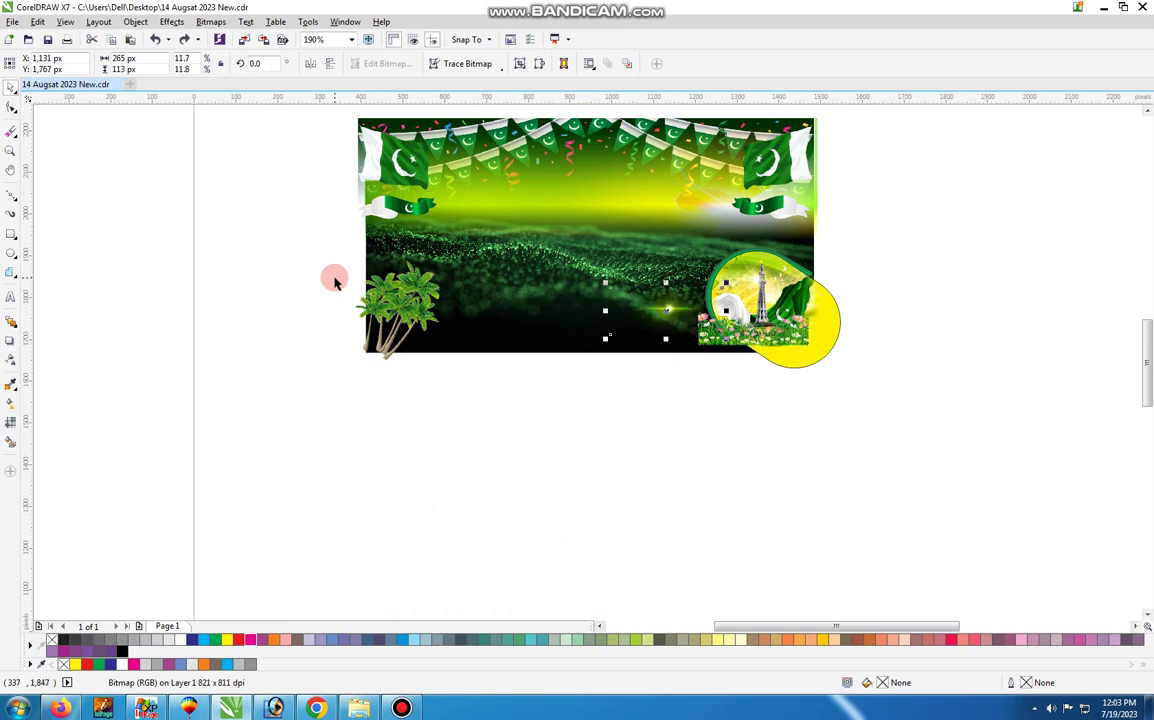
# Step: Undo the moves and deletions of the remaining flower strips along the banner's lower edge
pyautogui.hotkey('ctrl', 'shift', 'z')
pyautogui.hotkey('ctrl', 'shift', 'z')
pyautogui.hotkey('ctrl', 'shift', 'z')
pyautogui.hotkey('ctrl', 'shift', 'z')
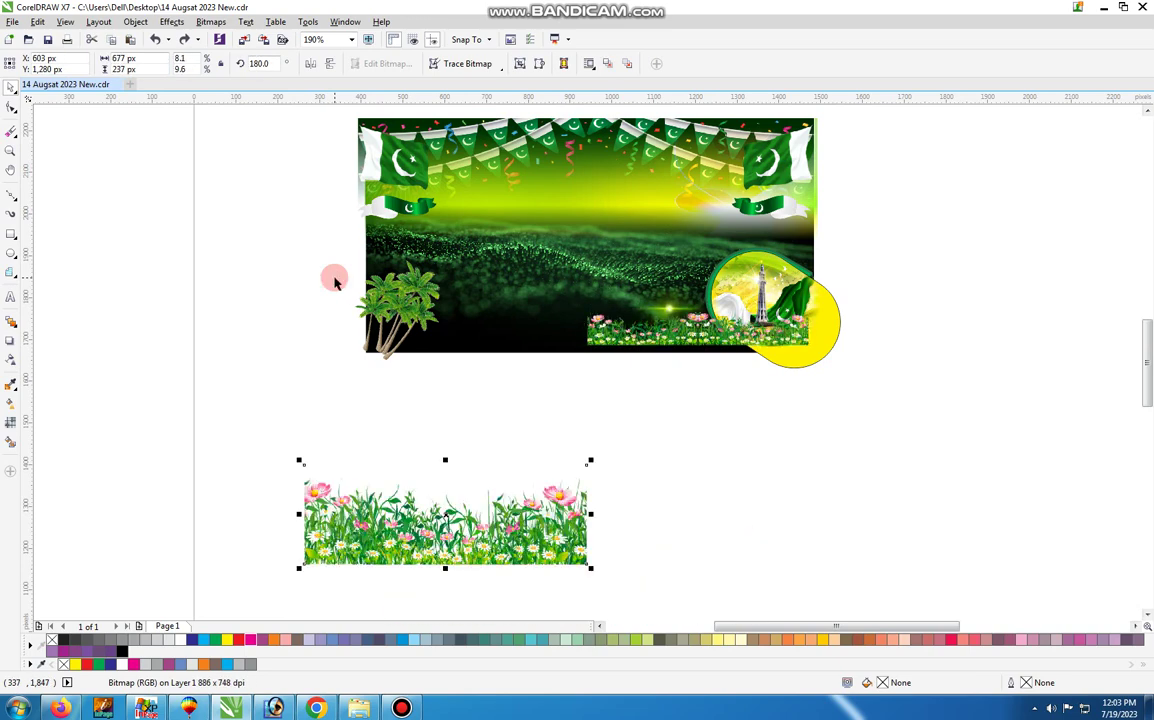
pyautogui.hotkey('ctrl', 'shift', 'z')
pyautogui.hotkey('ctrl', 'shift', 'z')
pyautogui.hotkey('ctrl', 'shift', 'z')
pyautogui.hotkey('ctrl', 'shift', 'z')
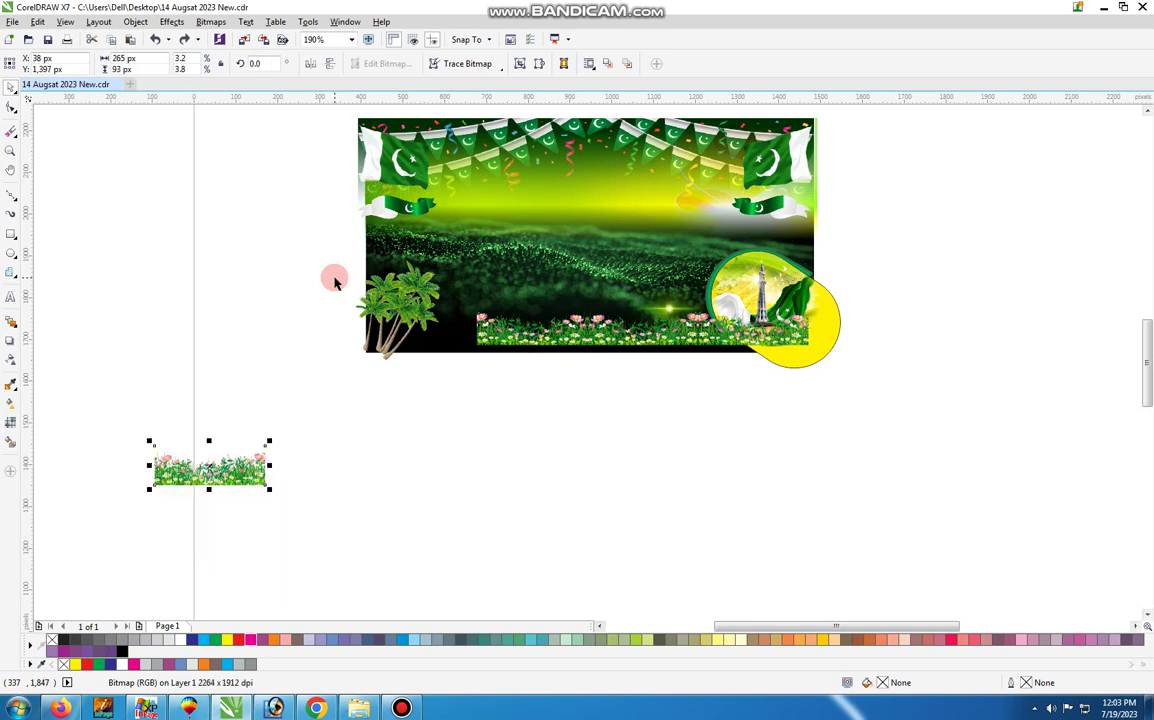
pyautogui.hotkey('ctrl', 'shift', 'z')
# Step: Undo the removal of the dark crescent-and-star flag bitmap and the green glitter spray
pyautogui.hotkey('ctrl', 'shift', 'z')
pyautogui.hotkey('ctrl', 'shift', 'z')
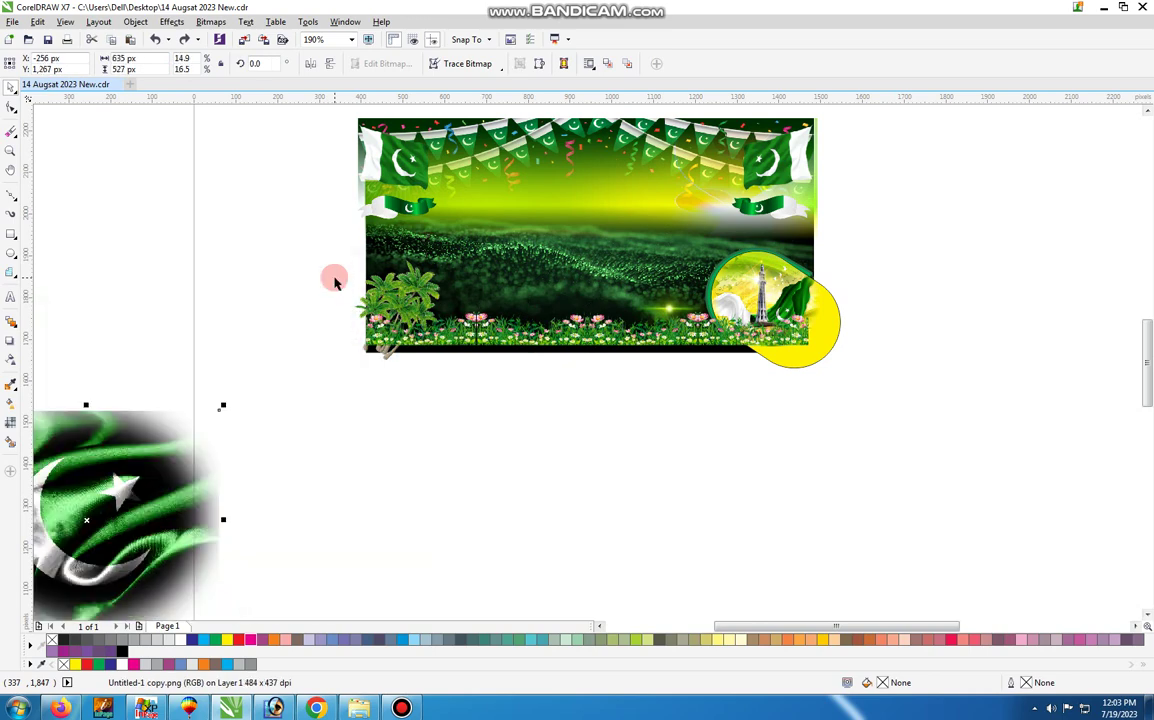
pyautogui.hotkey('ctrl', 'shift', 'z')
pyautogui.hotkey('ctrl', 'shift', 'z')
pyautogui.hotkey('ctrl', 'shift', 'z')
pyautogui.hotkey('ctrl', 'shift', 'z')
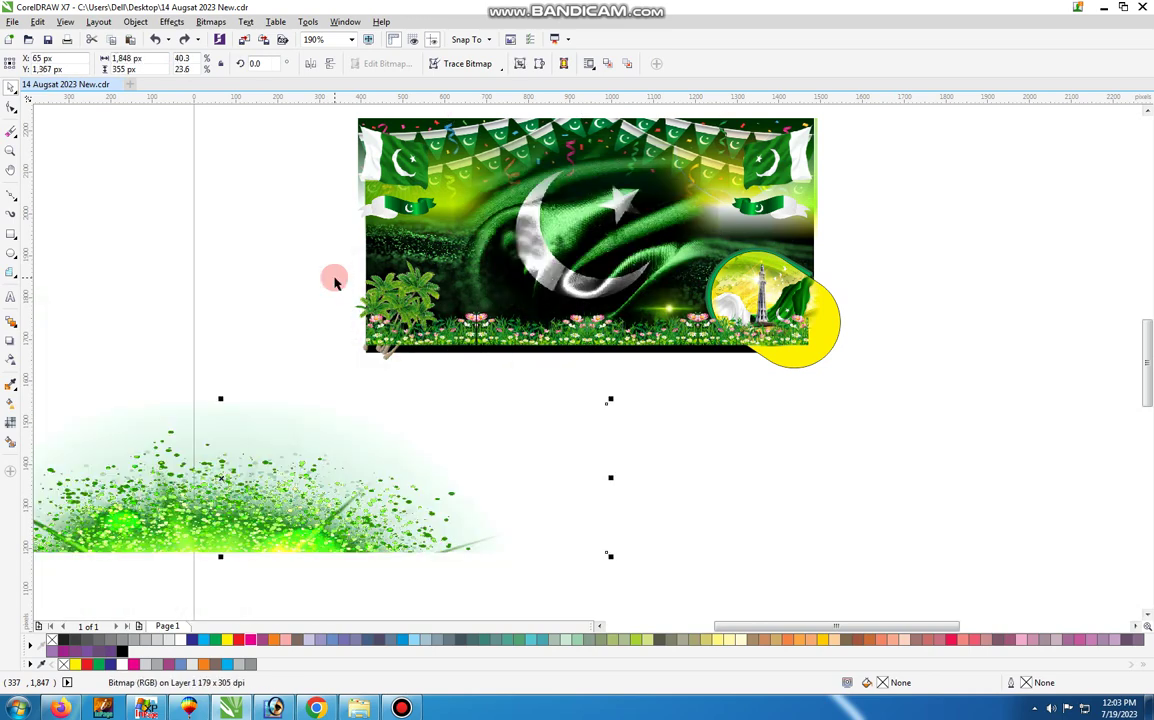
pyautogui.hotkey('ctrl', 'shift', 'z')
pyautogui.hotkey('ctrl', 'shift', 'z')
pyautogui.hotkey('ctrl', 'shift', 'z')
# Step: Undo the removal of the glowing green burst and the flag balloon cluster from the banner's centre
pyautogui.hotkey('ctrl', 'shift', 'z')
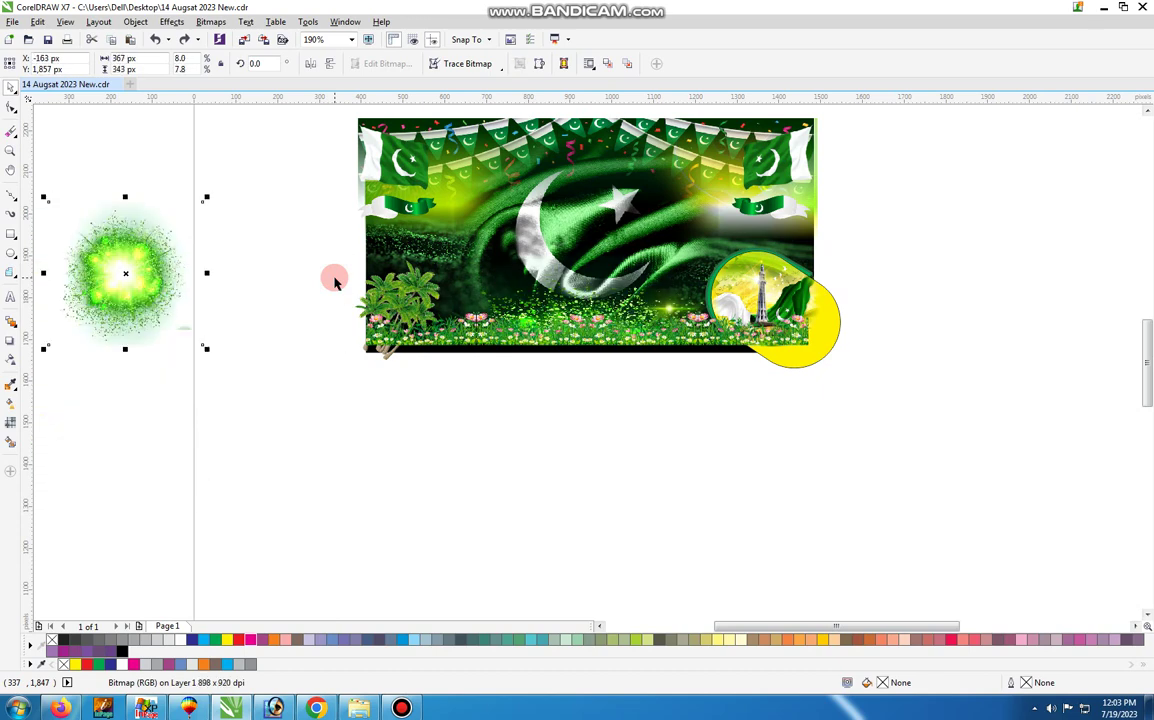
pyautogui.hotkey('ctrl', 'shift', 'z')
pyautogui.hotkey('ctrl', 'shift', 'z')
pyautogui.hotkey('ctrl', 'shift', 'z')
pyautogui.hotkey('ctrl', 'shift', 'z')
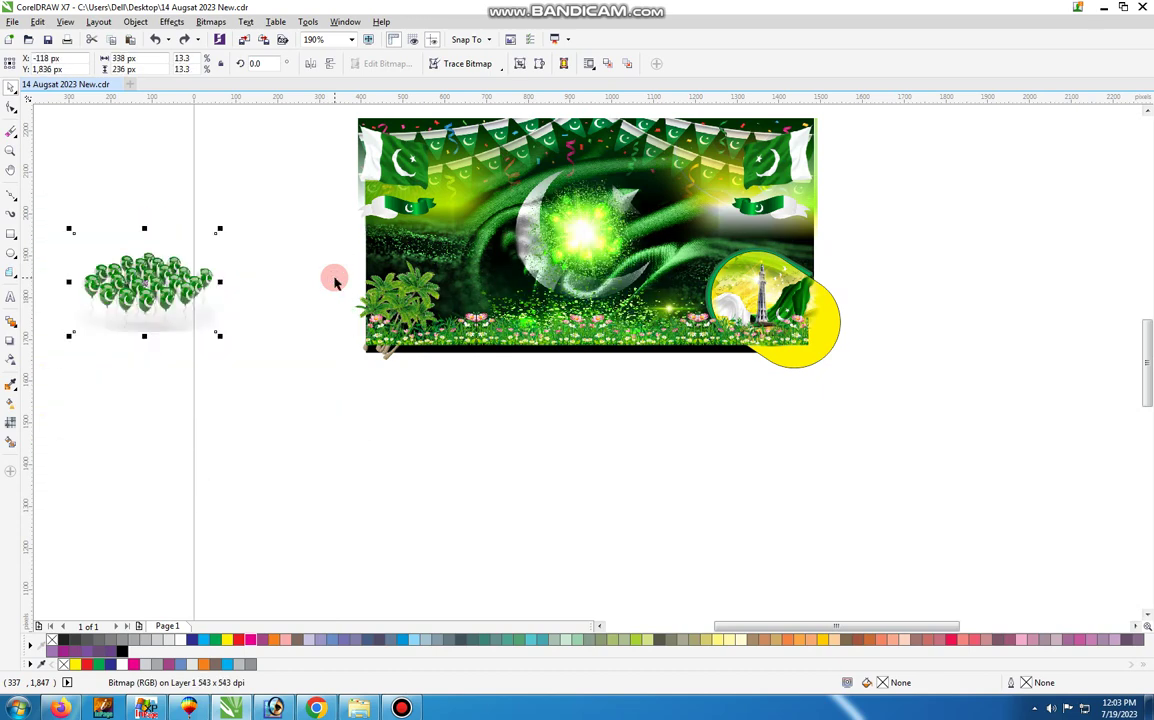
pyautogui.hotkey('ctrl', 'shift', 'z')
pyautogui.hotkey('ctrl', 'shift', 'z')
pyautogui.hotkey('ctrl', 'shift', 'z')
# Step: Undo the separation of the green silk ribbons and the extraction of the banner's PowerClip contents
pyautogui.hotkey('ctrl', 'shift', 'z')
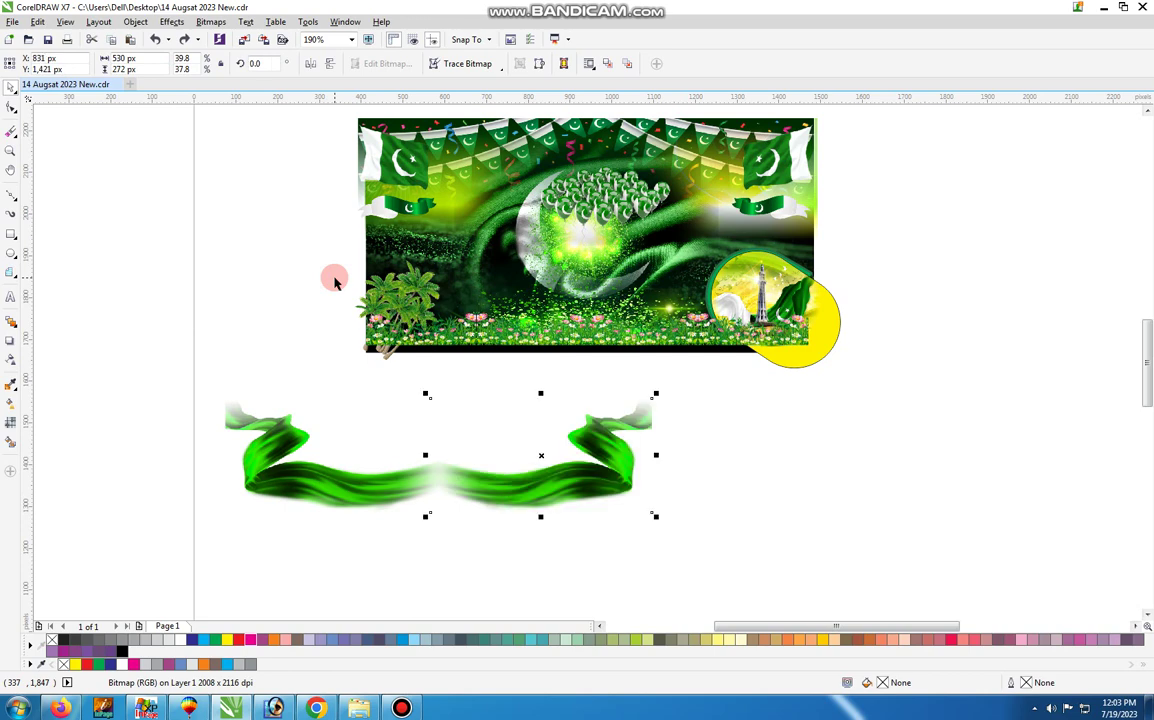
pyautogui.hotkey('ctrl', 'shift', 'z')
pyautogui.hotkey('ctrl', 'shift', 'z')
pyautogui.hotkey('ctrl', 'shift', 'z')
pyautogui.hotkey('ctrl', 'shift', 'z')
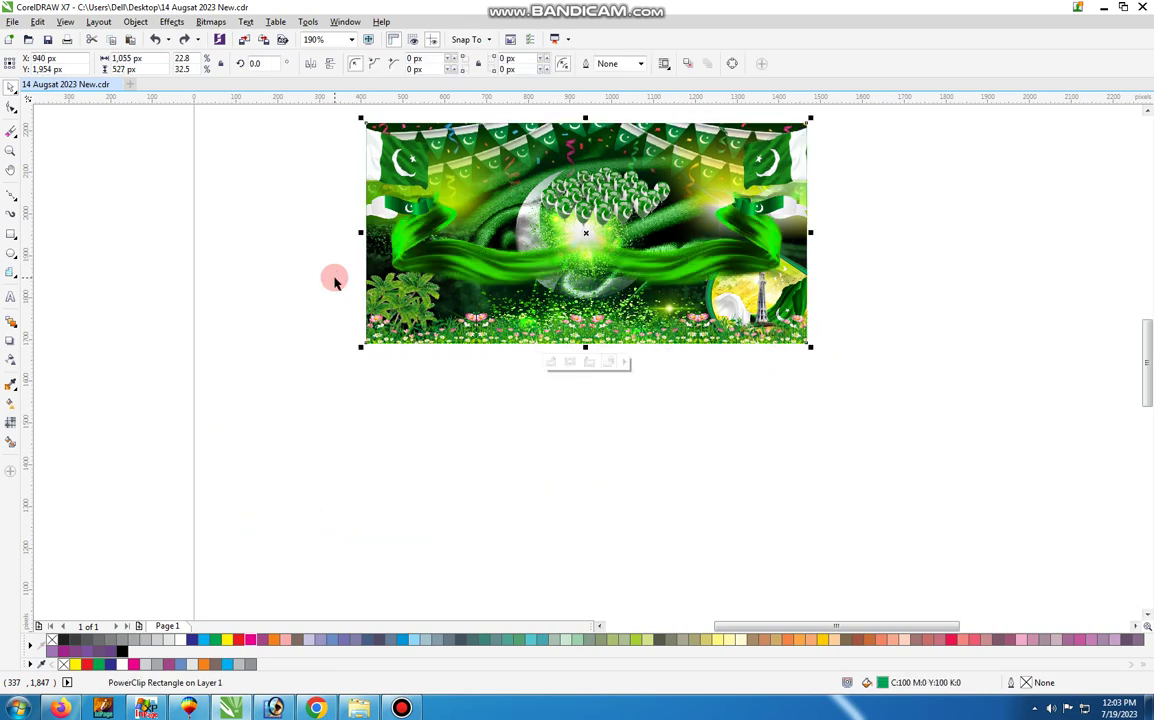
# Step: Undo the move of the PowerClip banner and the deletions of the minaret tower and the white mausoleum
pyautogui.hotkey('ctrl', 'shift', 'z')
pyautogui.hotkey('ctrl', 'shift', 'z')
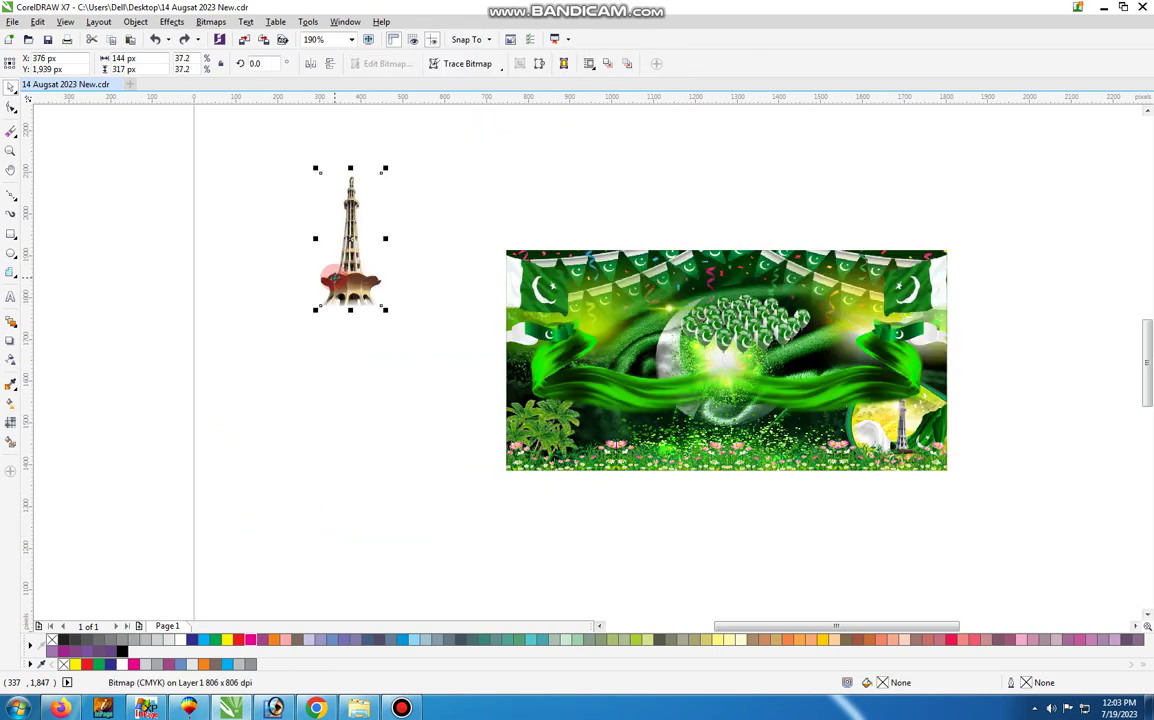
pyautogui.press('F4')
pyautogui.hotkey('ctrl', 'shift', 'z')
pyautogui.hotkey('ctrl', 'shift', 'z')
pyautogui.hotkey('ctrl', 'shift', 'z')
pyautogui.hotkey('ctrl', 'shift', 'z')
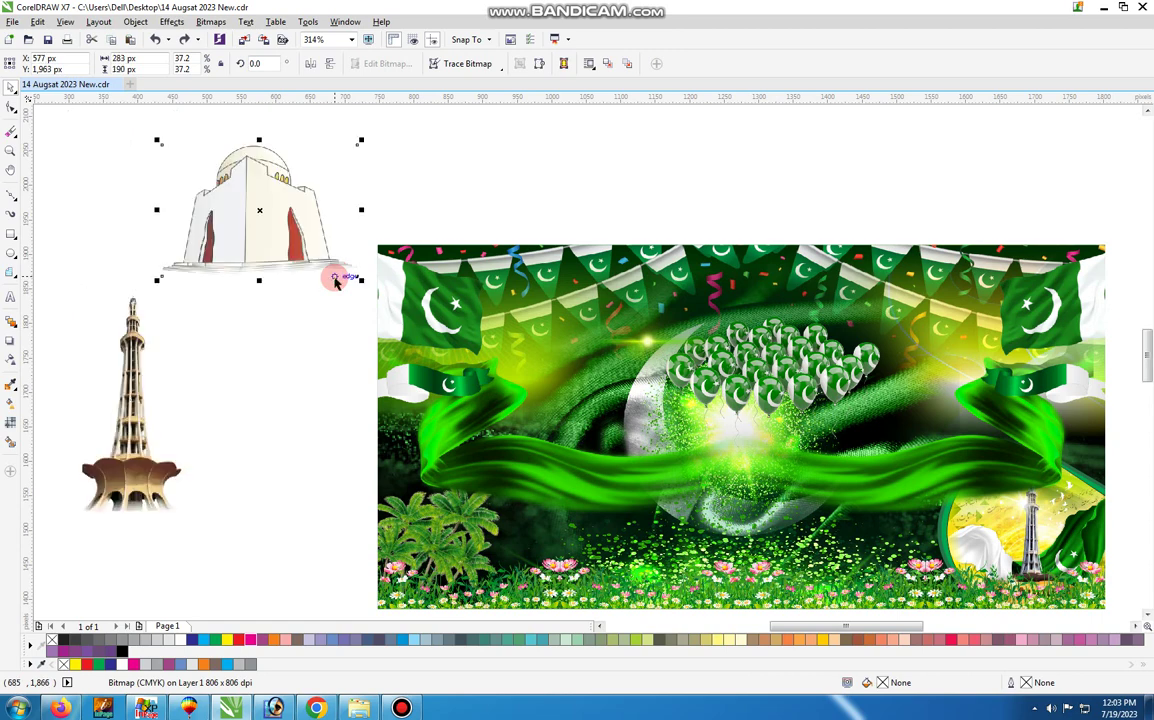
# Step: Undo the moves of the tower and mausoleum and the removal of the horseman silhouette and small Urdu calligraphy
pyautogui.hotkey('ctrl', 'shift', 'z')
pyautogui.hotkey('ctrl', 'shift', 'z')
pyautogui.hotkey('ctrl', 'shift', 'z')
pyautogui.hotkey('ctrl', 'shift', 'z')
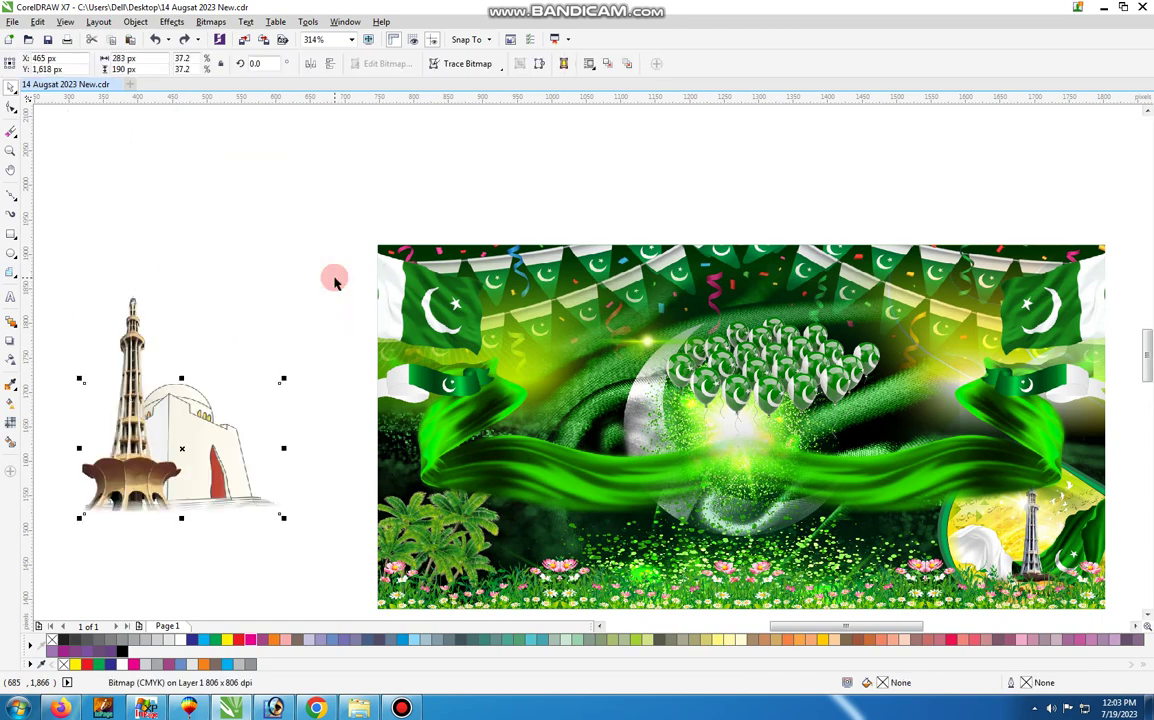
pyautogui.hotkey('ctrl', 'shift', 'z')
pyautogui.hotkey('ctrl', 'shift', 'z')
pyautogui.hotkey('ctrl', 'shift', 'z')
pyautogui.hotkey('ctrl', 'shift', 'z')
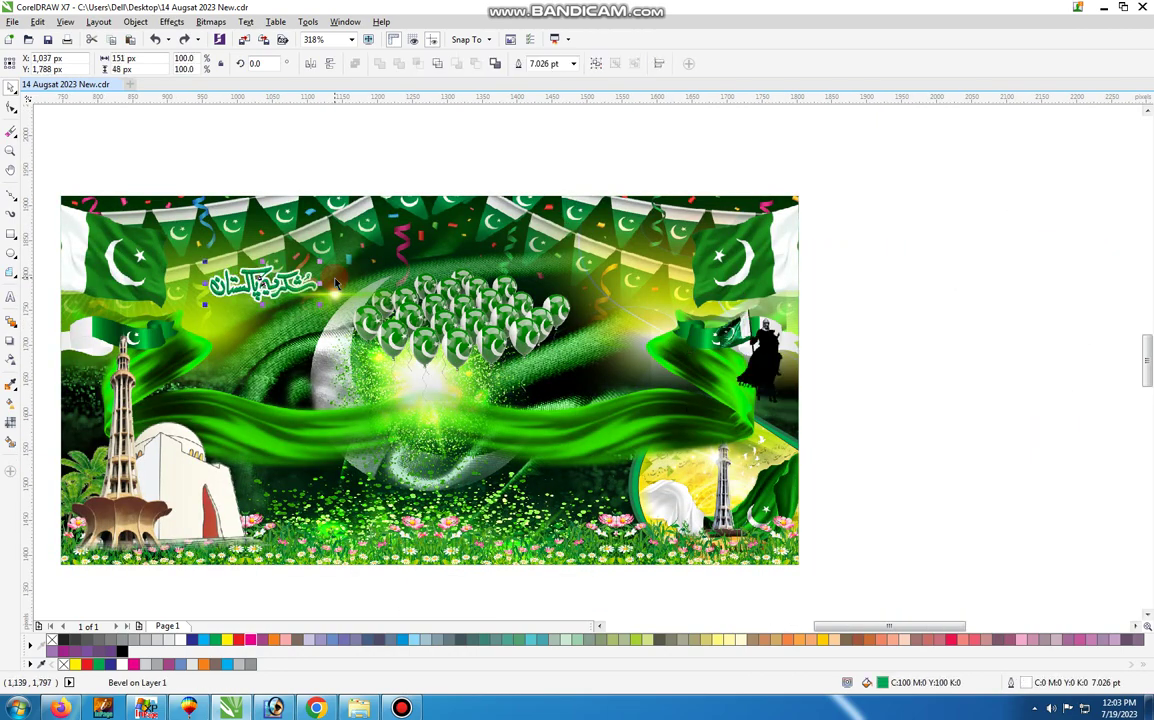
# Step: Undo the earlier removals of the portraits, Urdu slogans, 14 August lettering, shield and black oval frames
pyautogui.hotkey('ctrl', 'shift', 'z')
pyautogui.hotkey('ctrl', 'shift', 'z')
pyautogui.hotkey('ctrl', 'shift', 'z')
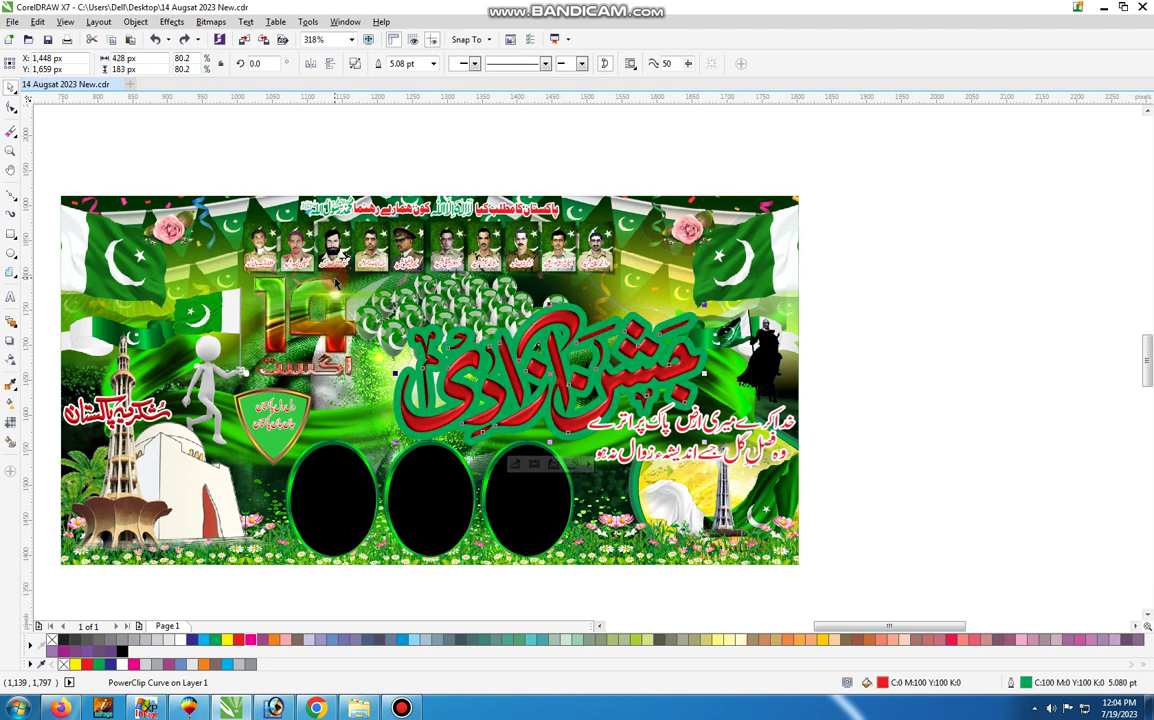
# Step: Undo the outline colour changes and the earlier repositioning of the large red Urdu title
pyautogui.hotkey('ctrl', 'shift', 'z')
pyautogui.hotkey('ctrl', 'shift', 'z')
pyautogui.hotkey('ctrl', 'shift', 'z')
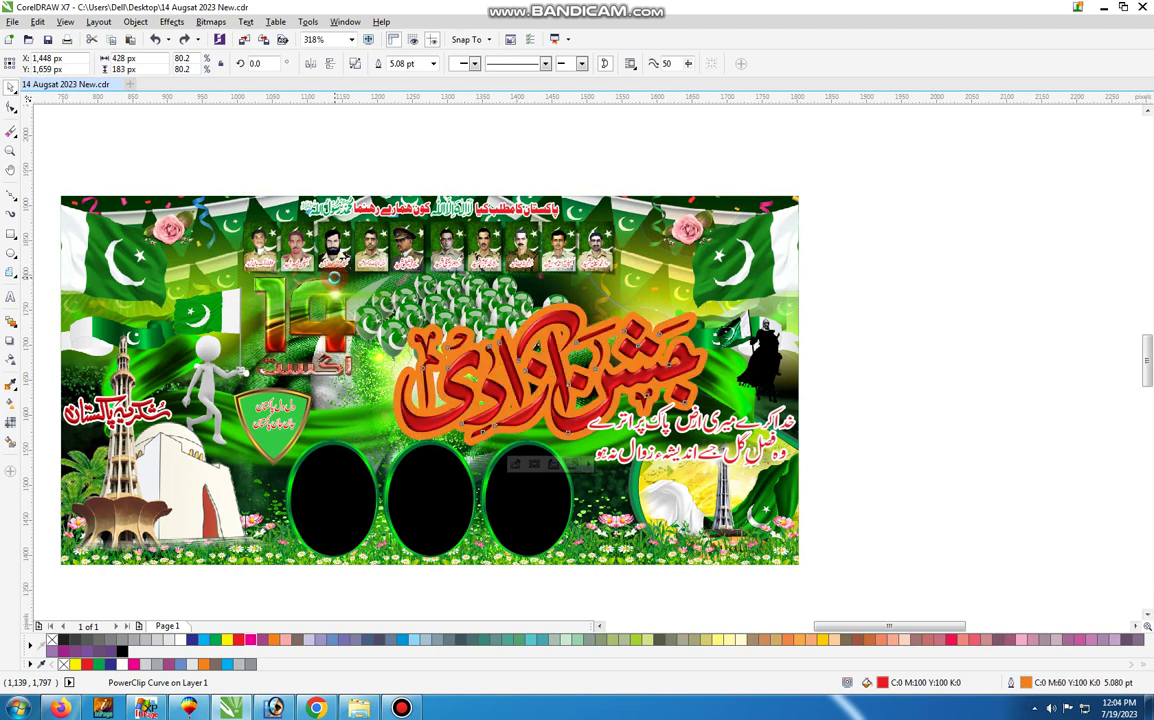
pyautogui.hotkey('ctrl', 'shift', 'z')
pyautogui.hotkey('ctrl', 'shift', 'z')
pyautogui.hotkey('ctrl', 'z')
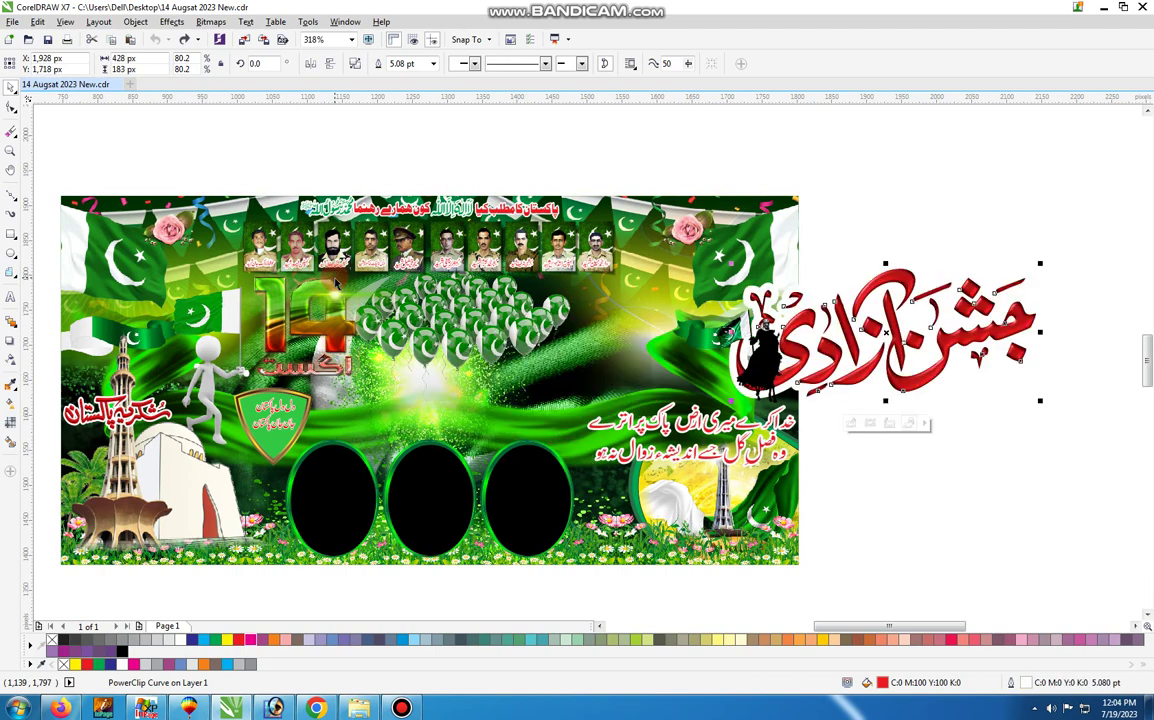
# Step: Move the large red Urdu title back onto the banner, above the three black oval frames
pyautogui.scroll(1, 336, 285)
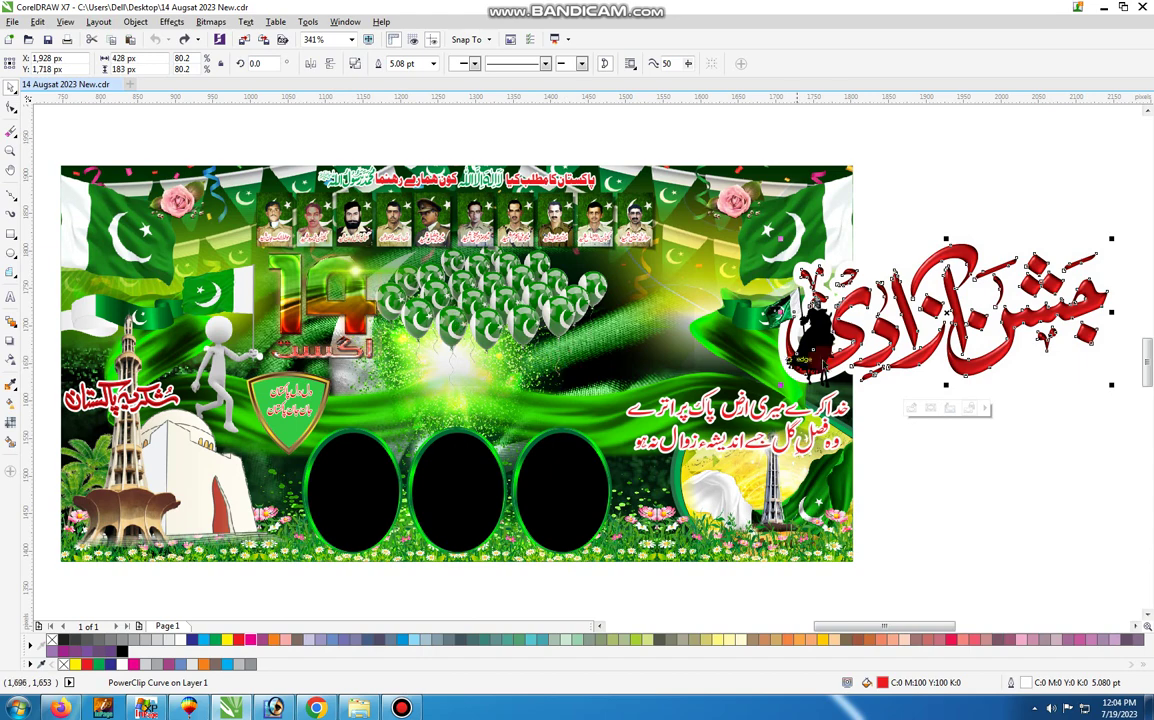
pyautogui.moveTo(913, 345); pyautogui.dragTo(530, 373)
pyautogui.scroll(1, 530, 372)
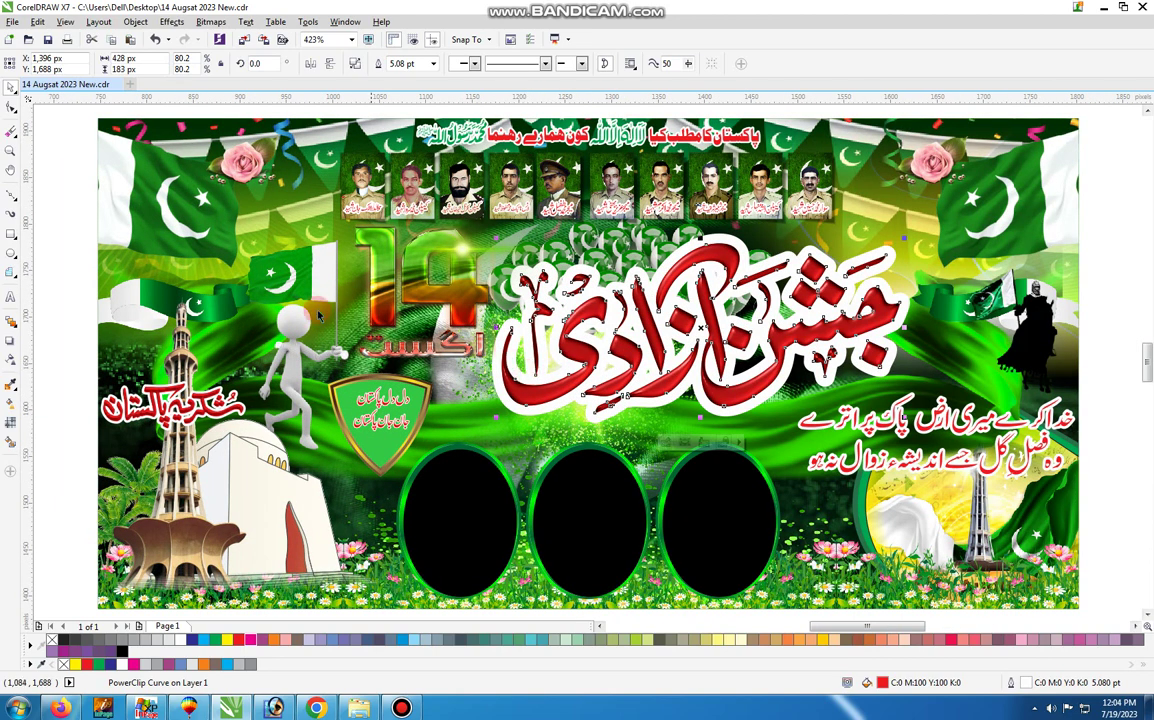
# Step: Add an artistic text line just above the banner reading "Dosto ap filw ko dowload kr"
pyautogui.scroll(-3, 40, 212)
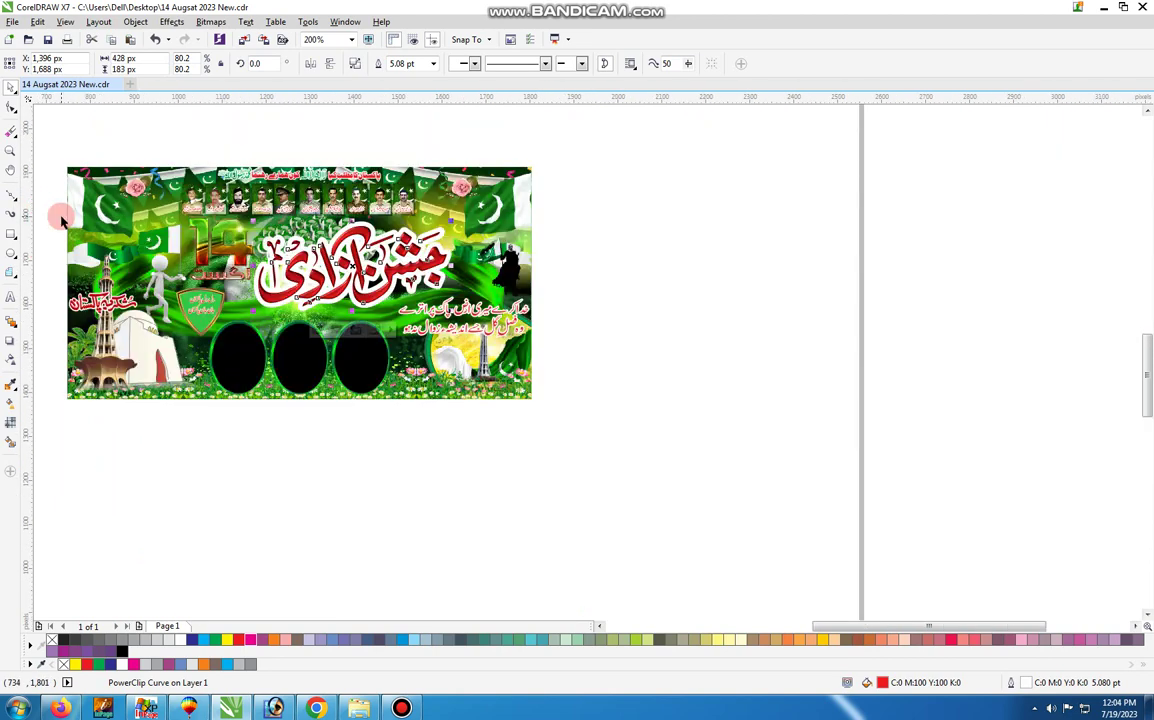
pyautogui.click(10, 296)
pyautogui.click(129, 147)
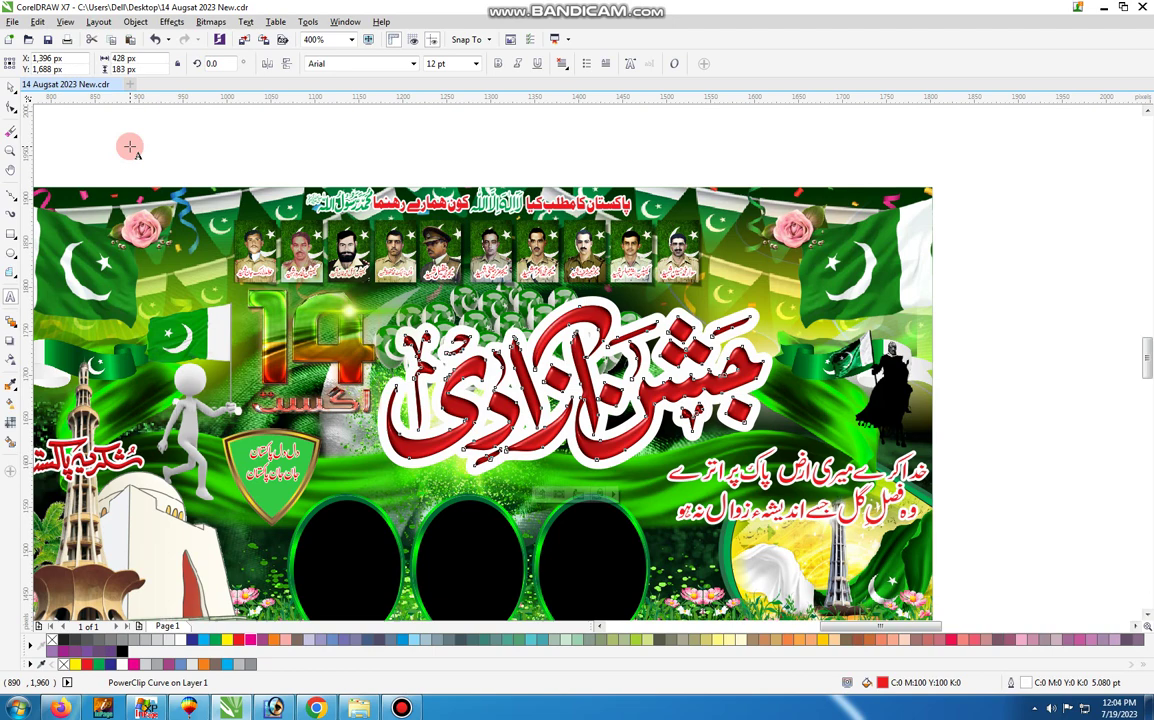
pyautogui.click(130, 147)
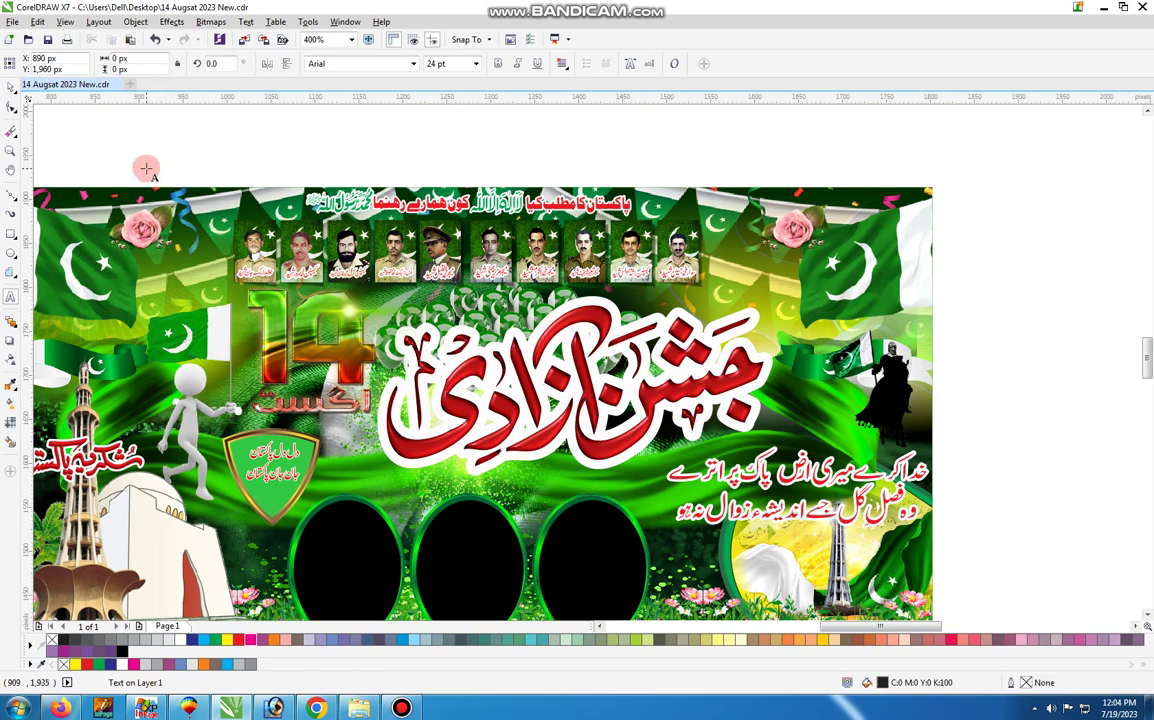
pyautogui.write('Dosto ')
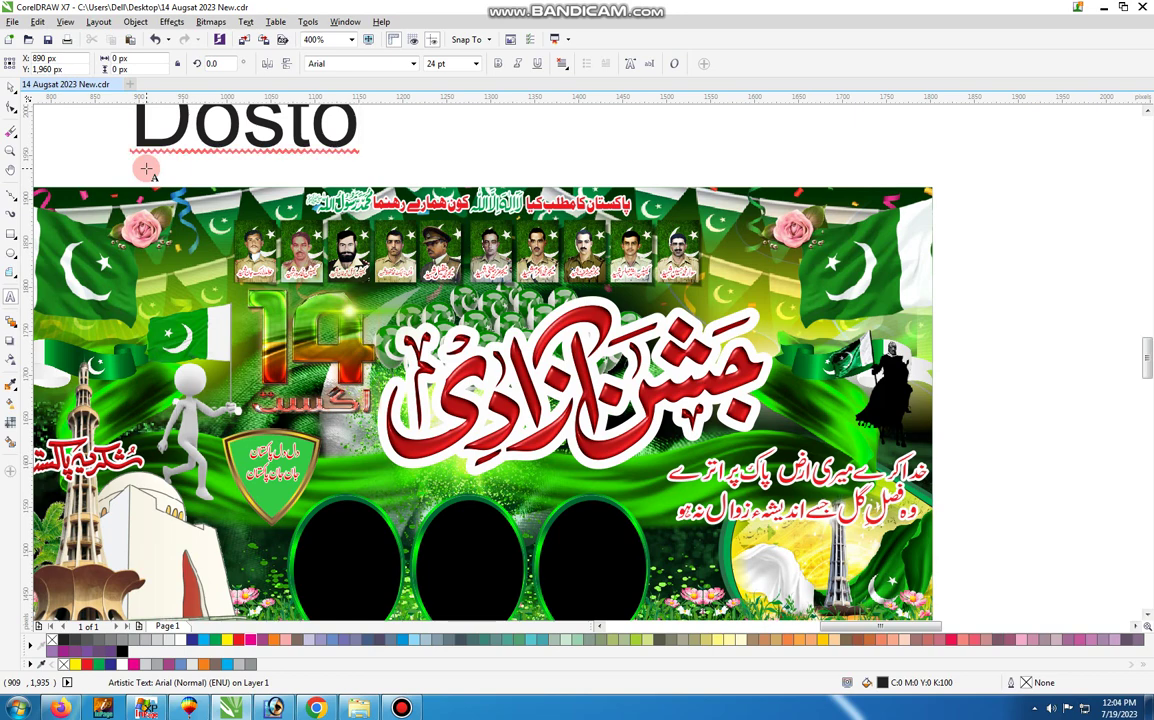
pyautogui.write('ap')
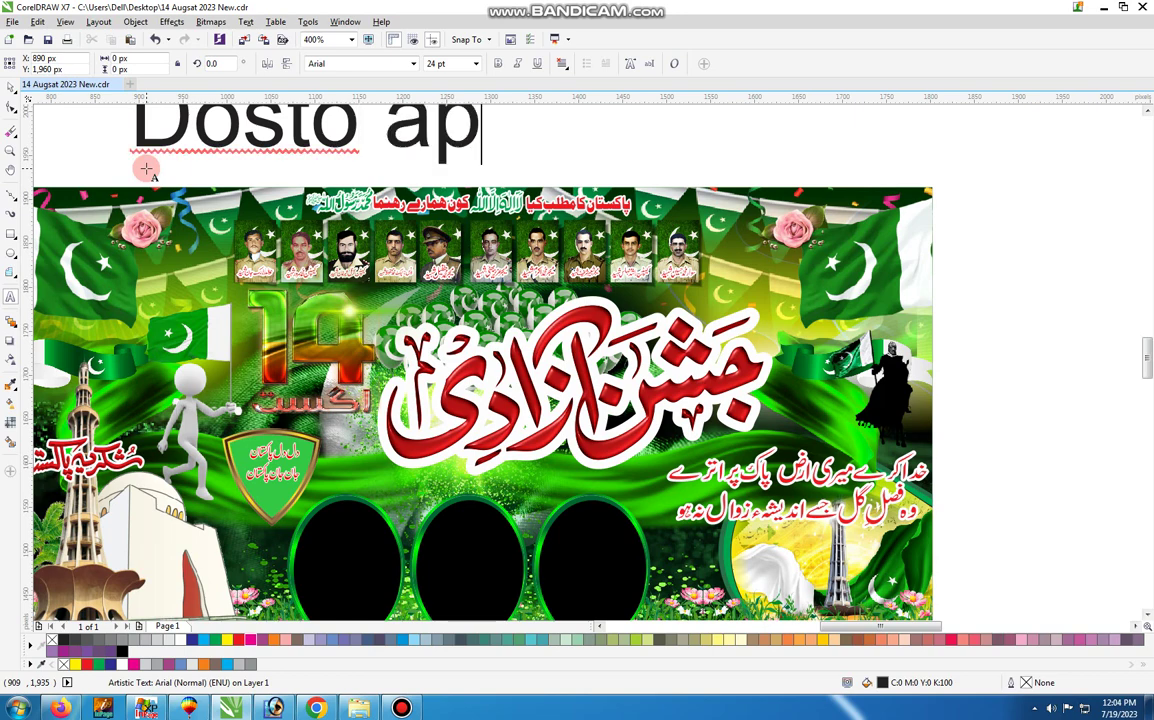
pyautogui.write(' fl')
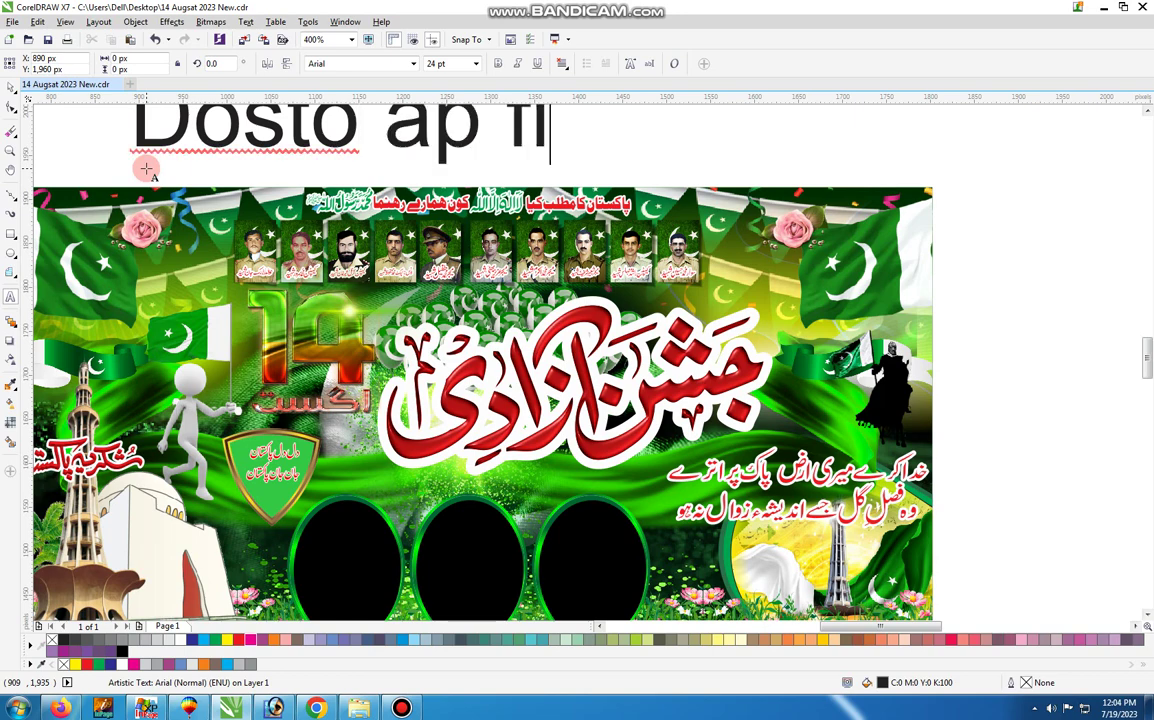
pyautogui.write('lw kw')
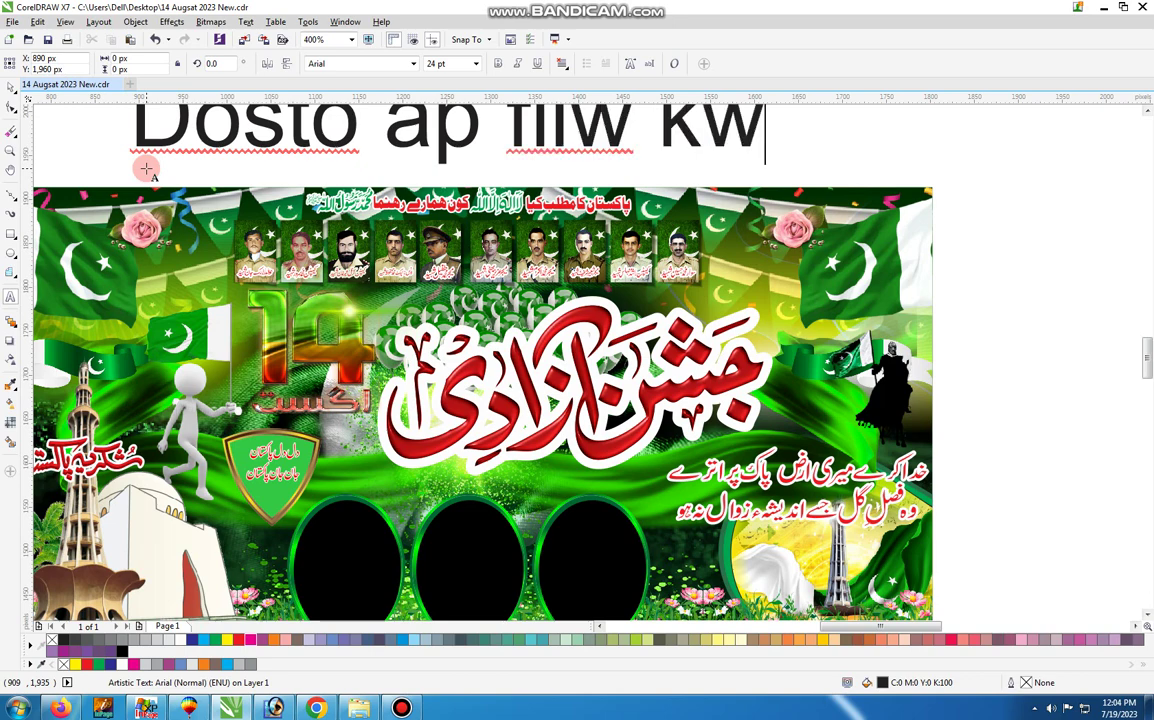
pyautogui.press('BackSpace')
pyautogui.write('i')
pyautogui.press('BackSpace')
pyautogui.write('o dow')
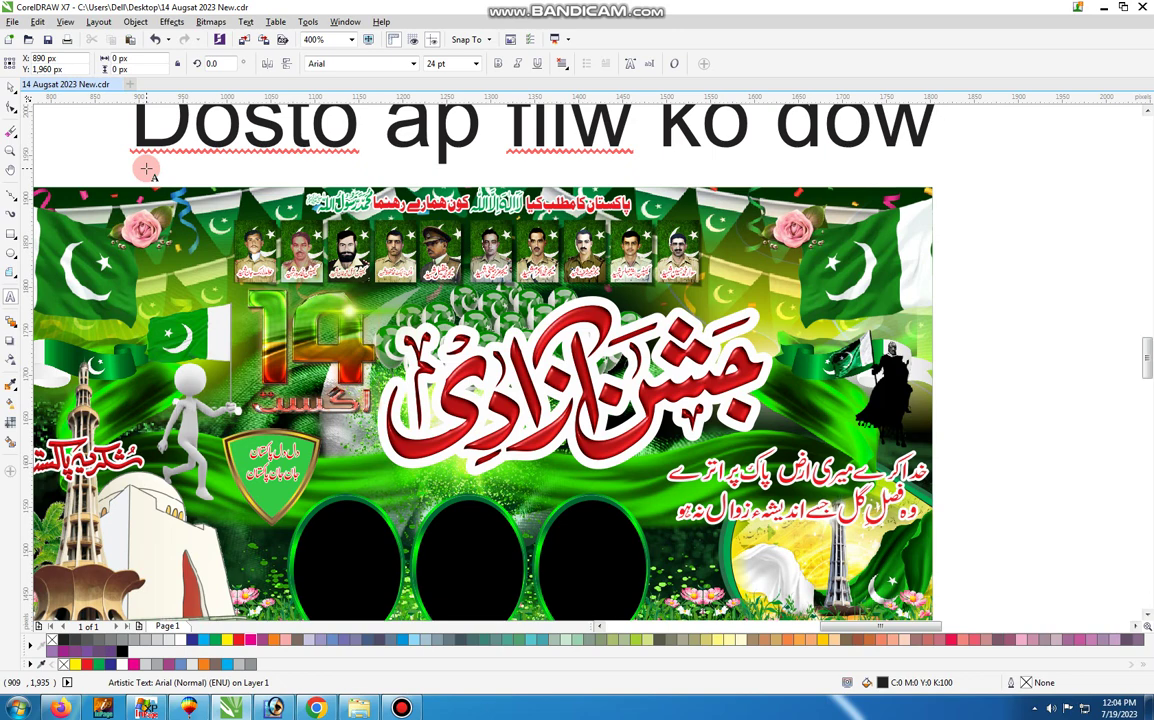
pyautogui.write('noad')
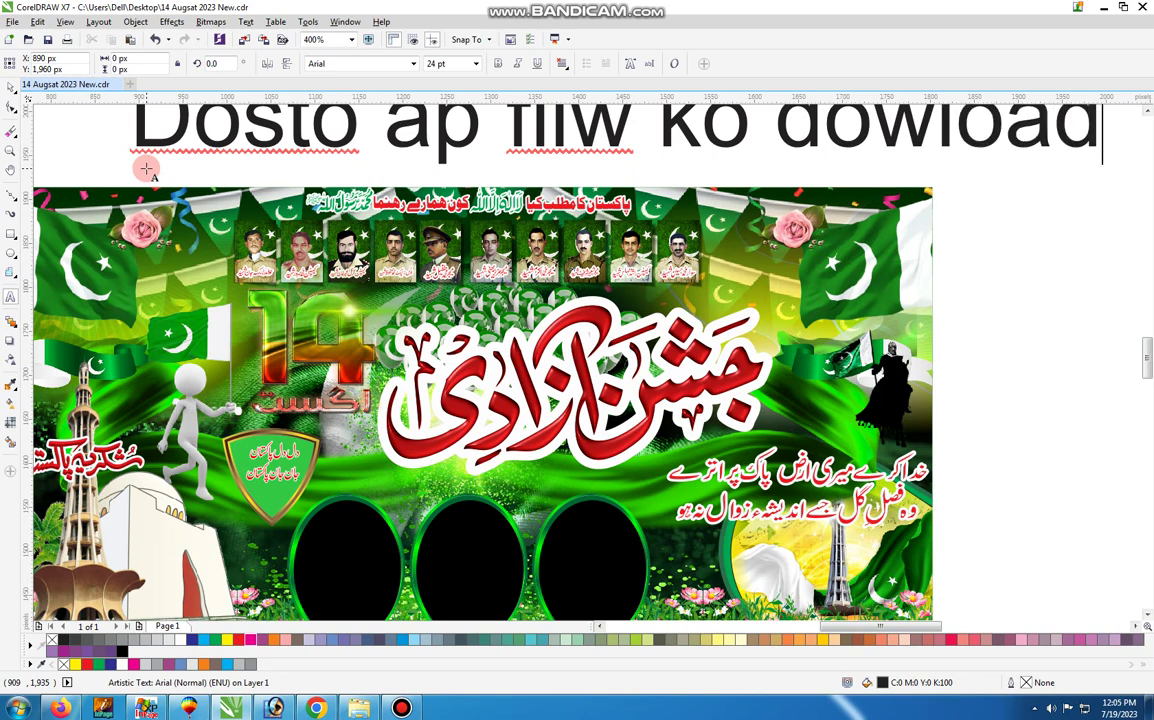
pyautogui.write(' hr')
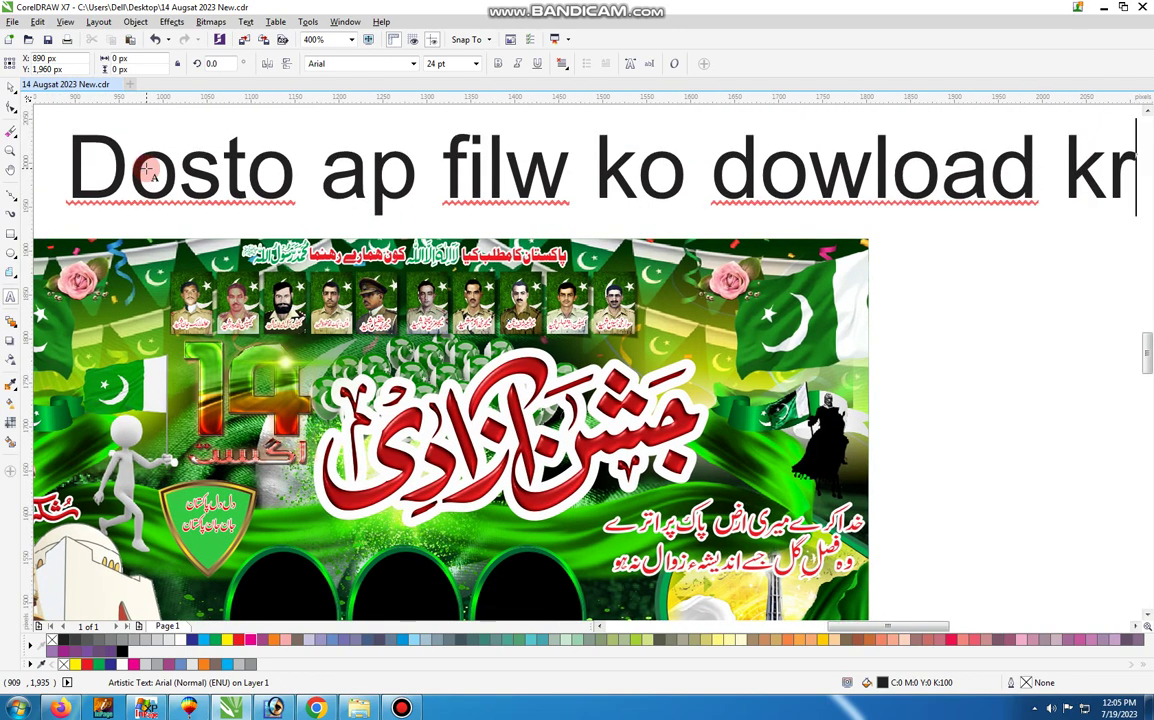
pyautogui.write('r')
pyautogui.press('BackSpace')
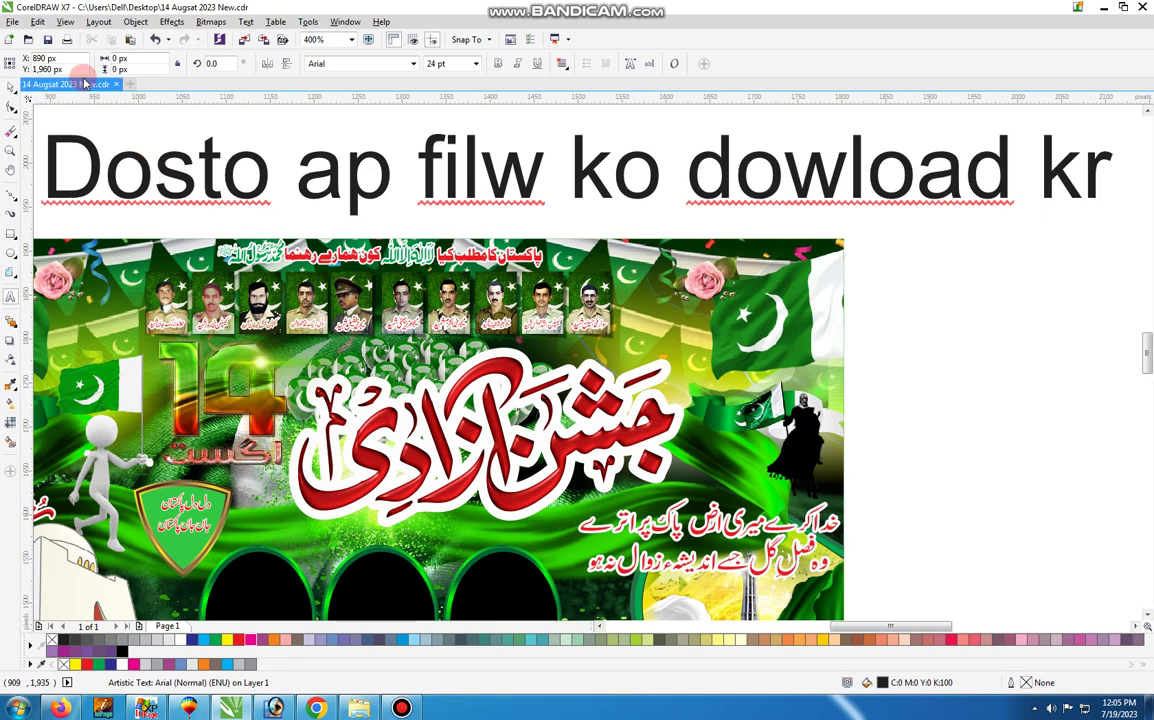
# Step: Reduce the whole text line above the banner to 8 pt
pyautogui.hotkey('ctrl', 'a')
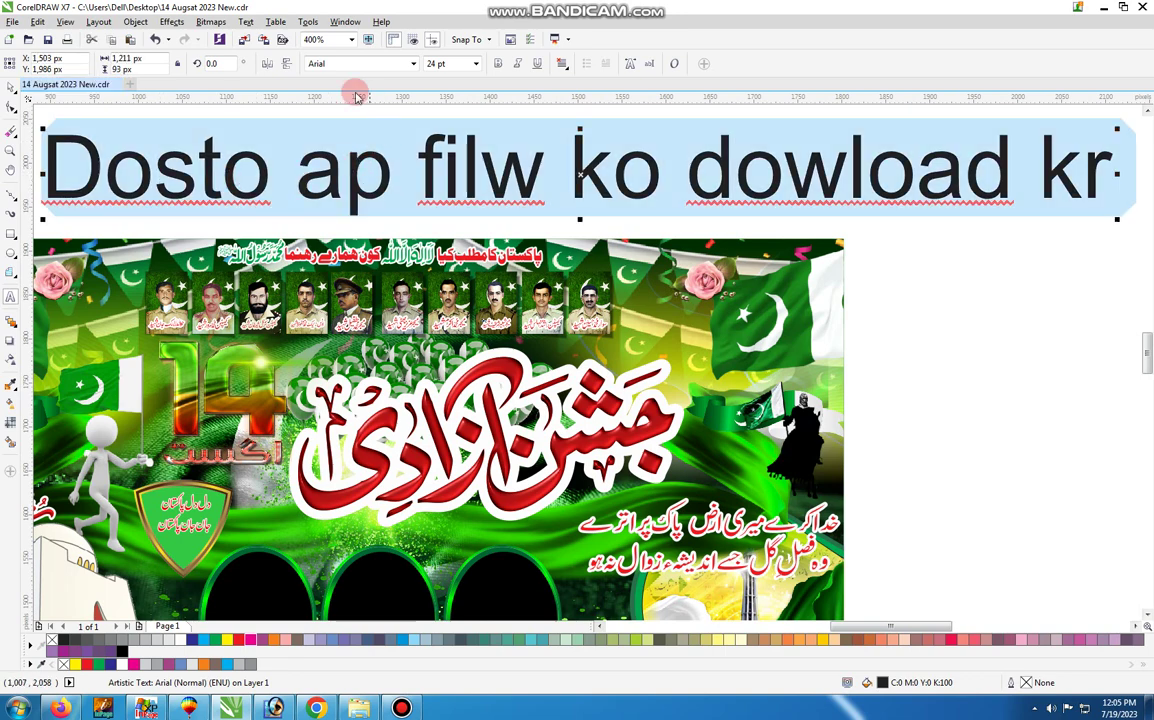
pyautogui.click(478, 64)
pyautogui.click(450, 93)
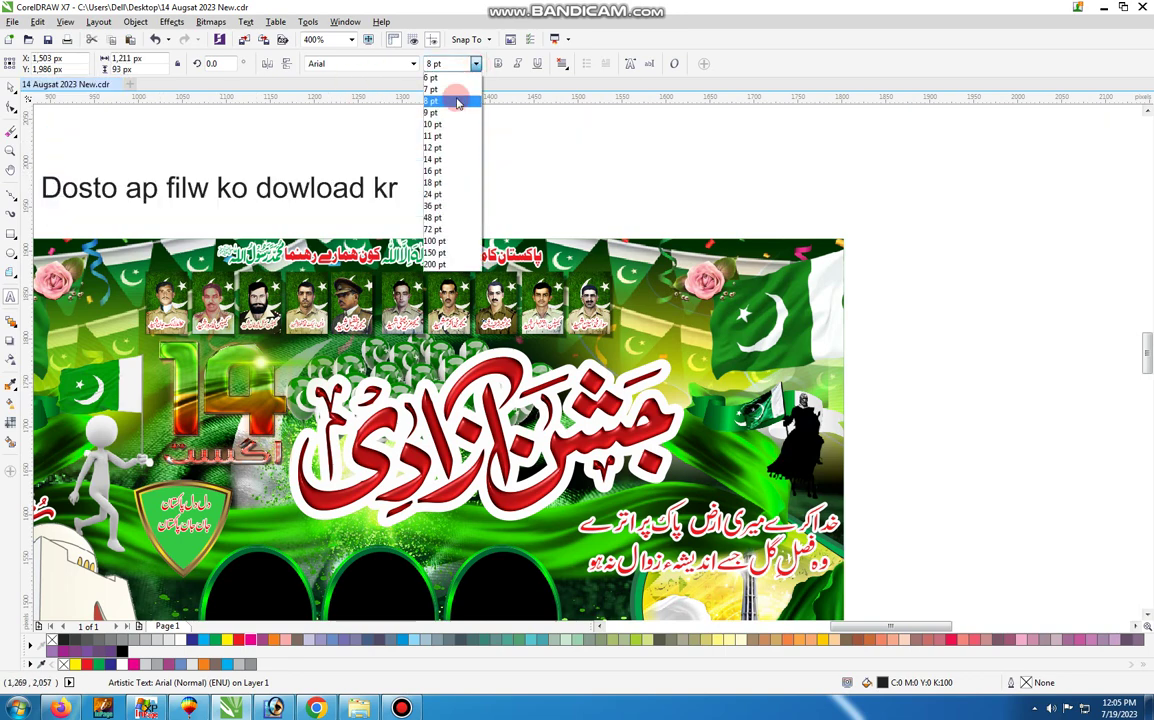
# Step: Continue the text line after "kr" with "apni marzi ka size laga sakty Hai"
pyautogui.click(399, 197)
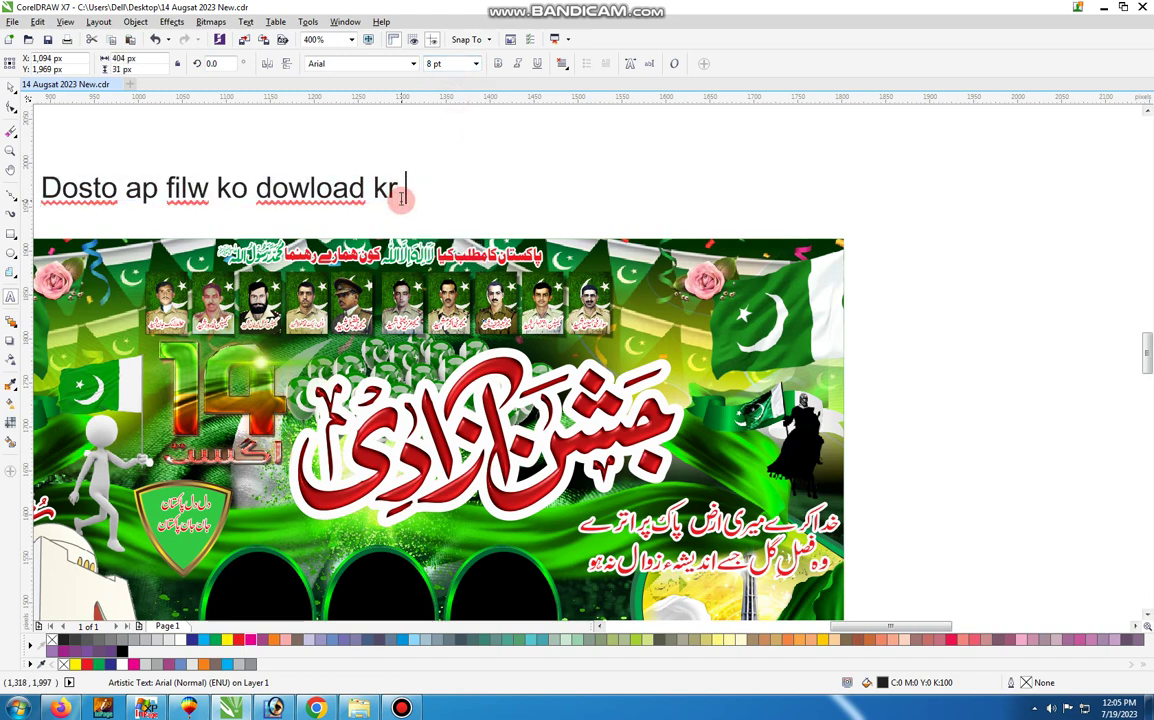
pyautogui.write('apni m')
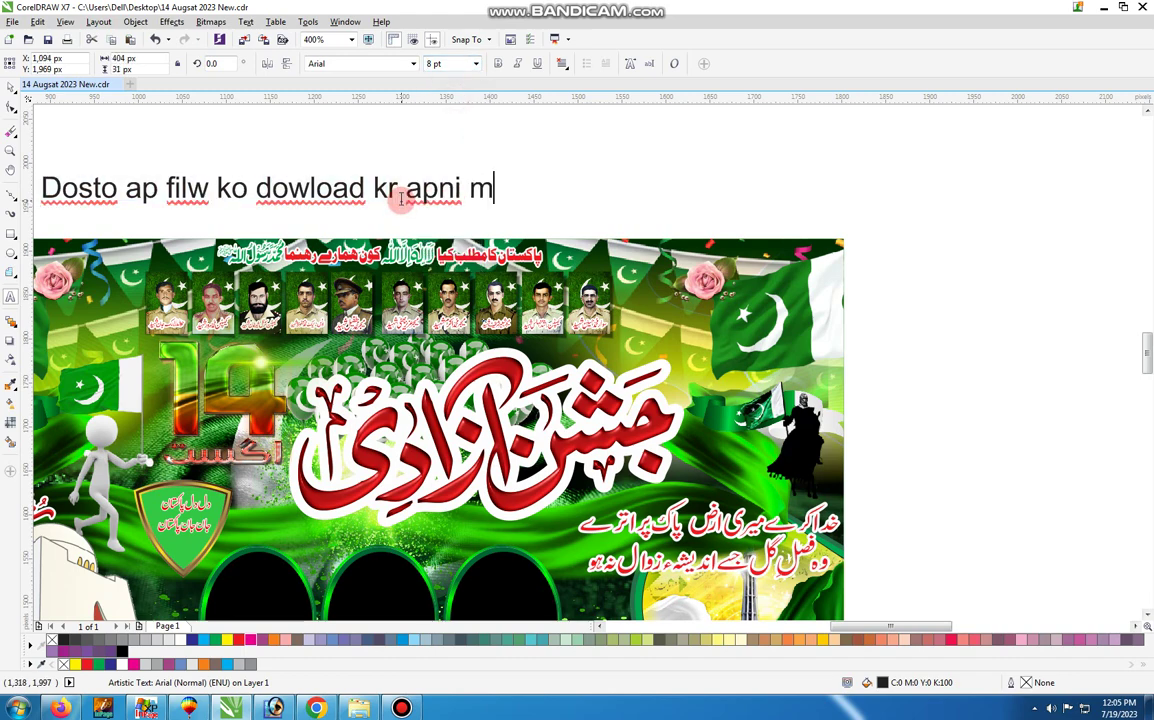
pyautogui.write('arzi ga')
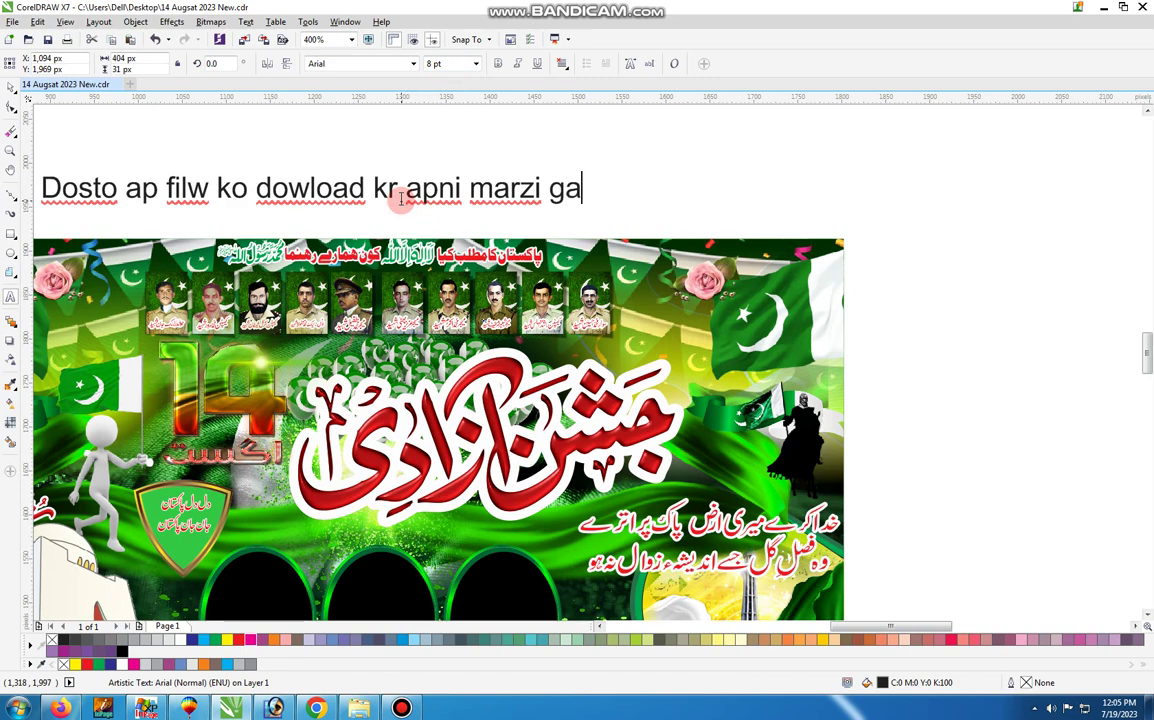
pyautogui.press('BackSpace')
pyautogui.press('BackSpace')
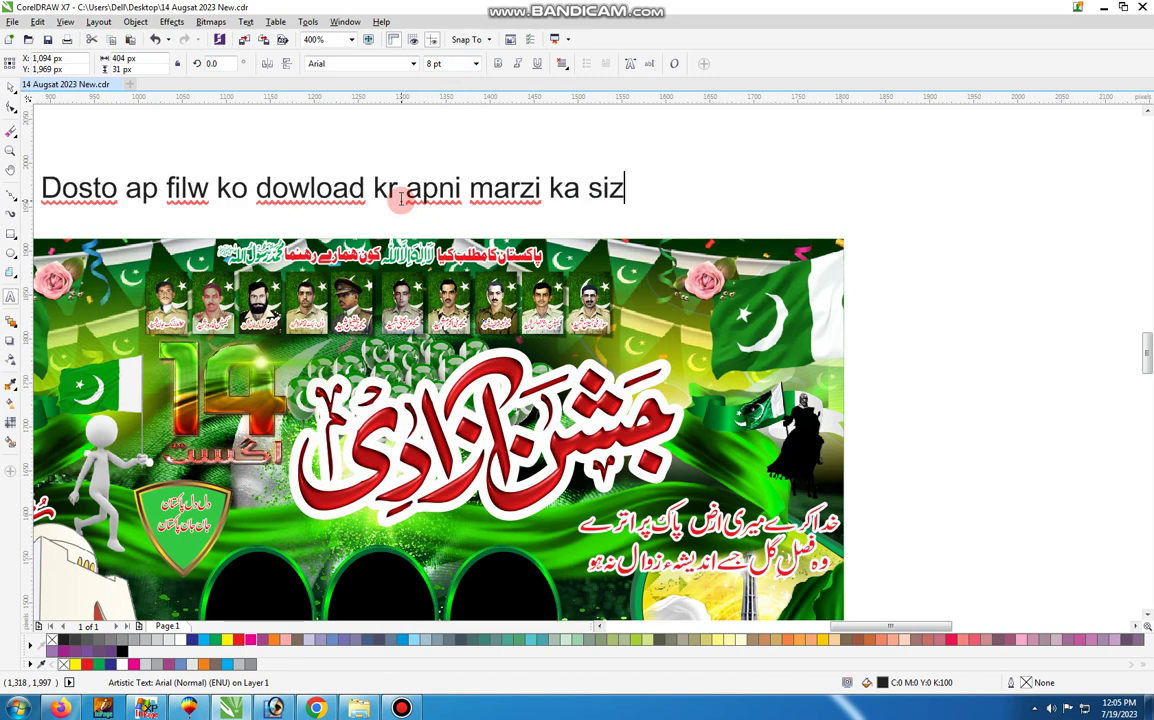
pyautogui.write('ka size laga ')
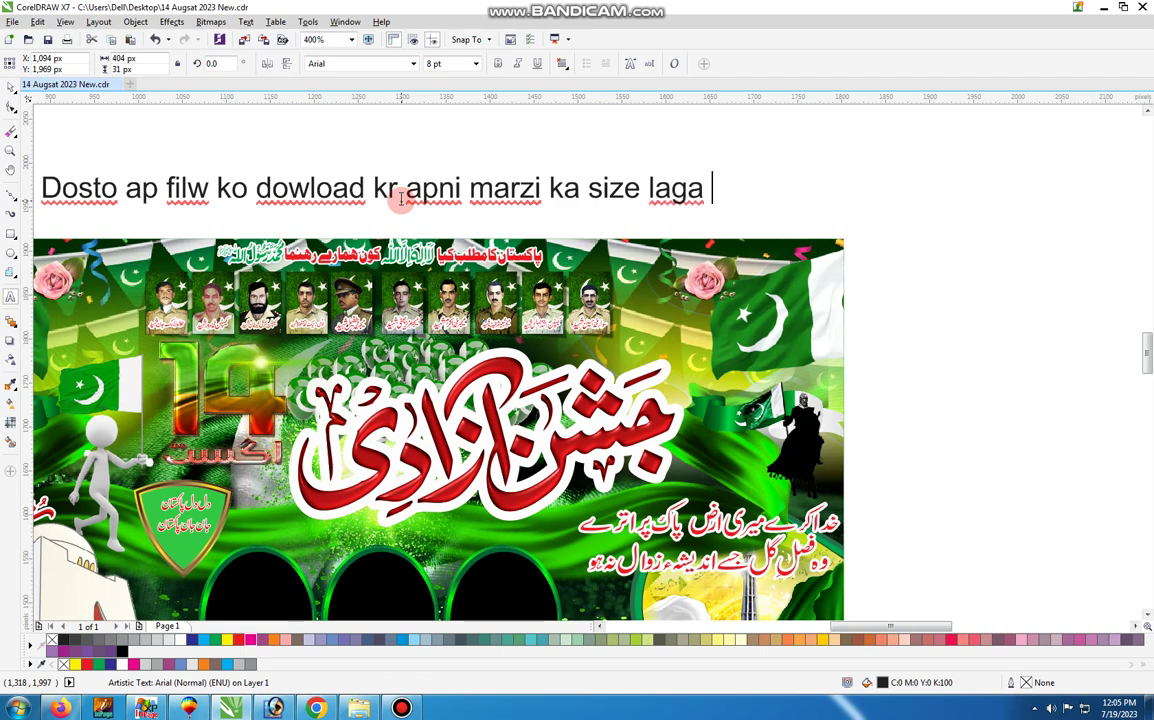
pyautogui.write('sakty ')
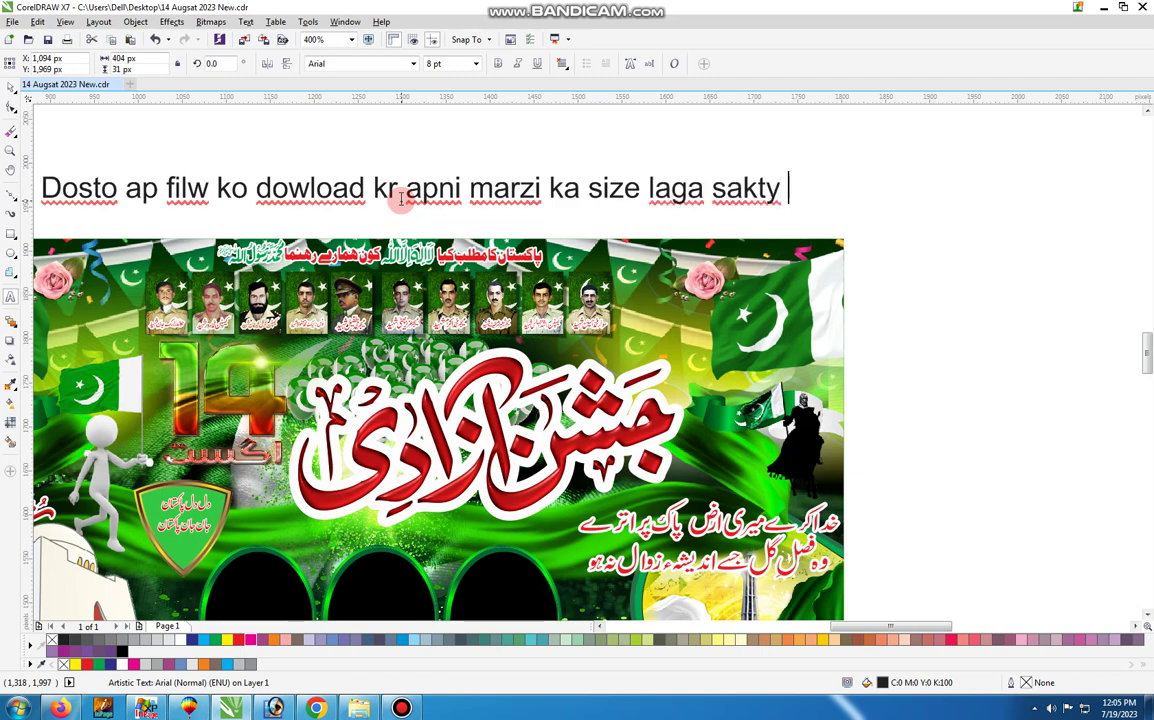
pyautogui.write('oiN')
pyautogui.press('BackSpace')
pyautogui.press('BackSpace')
pyautogui.write('Hai')
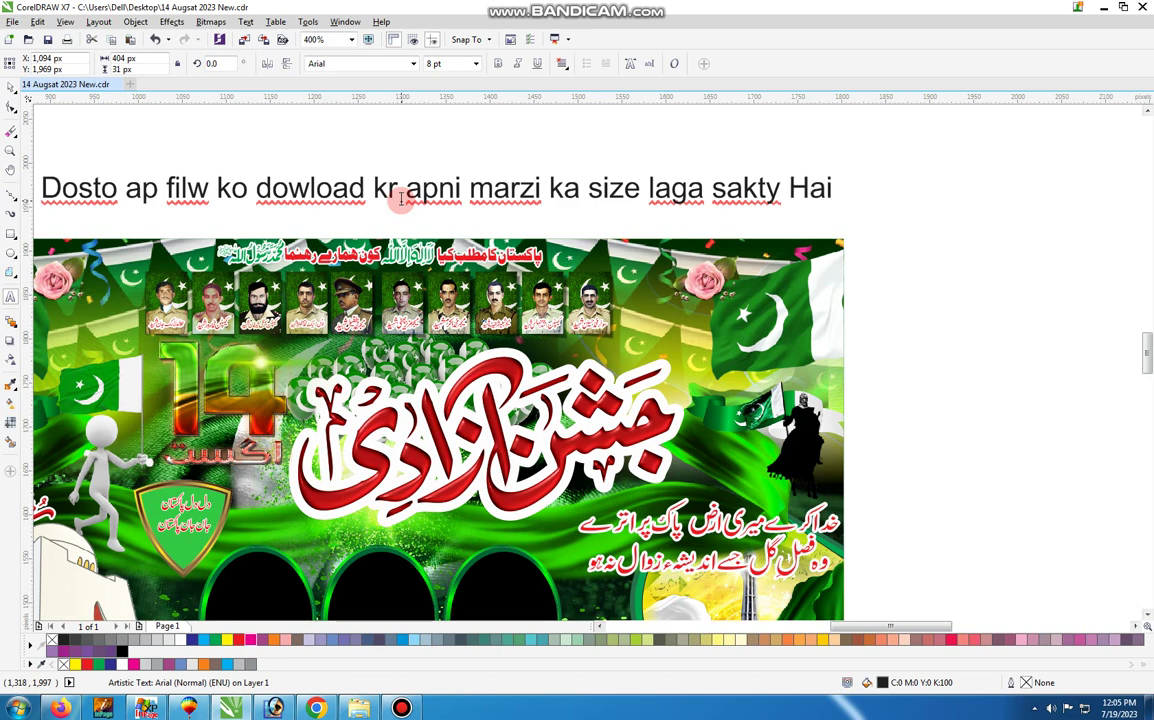
# Step: Finish the text entry and centre the line horizontally over the banner
pyautogui.hotkey('ctrl', 'space')
pyautogui.press('F4')
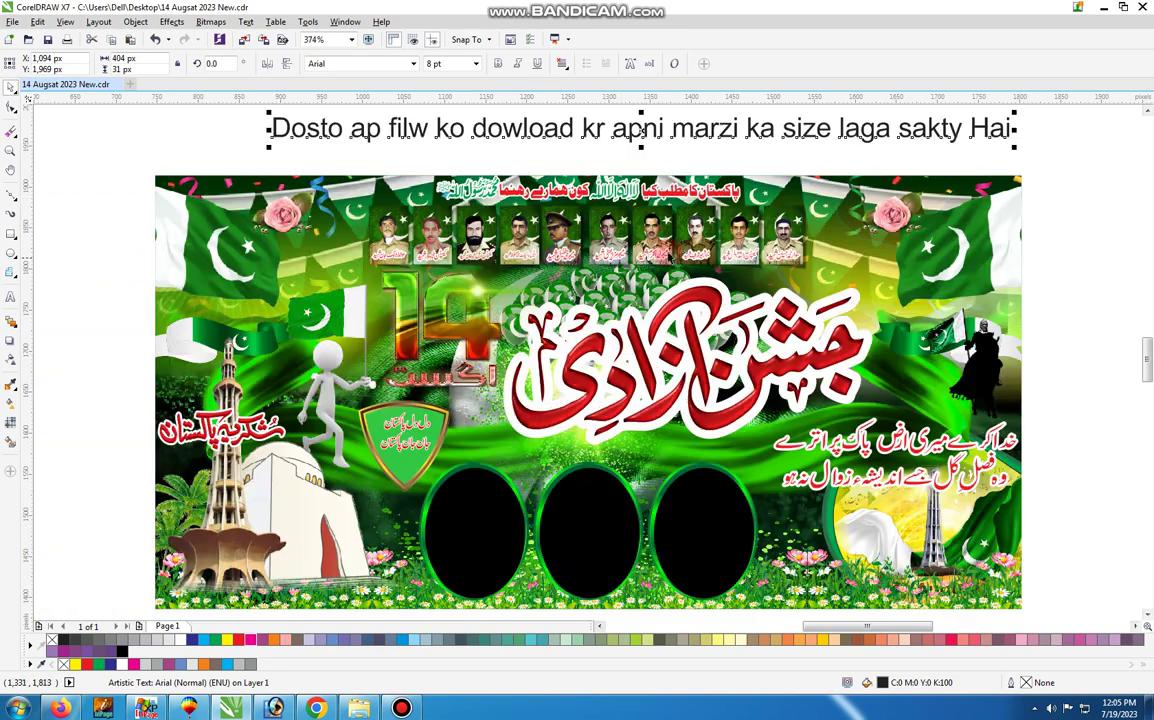
pyautogui.click(312, 165)
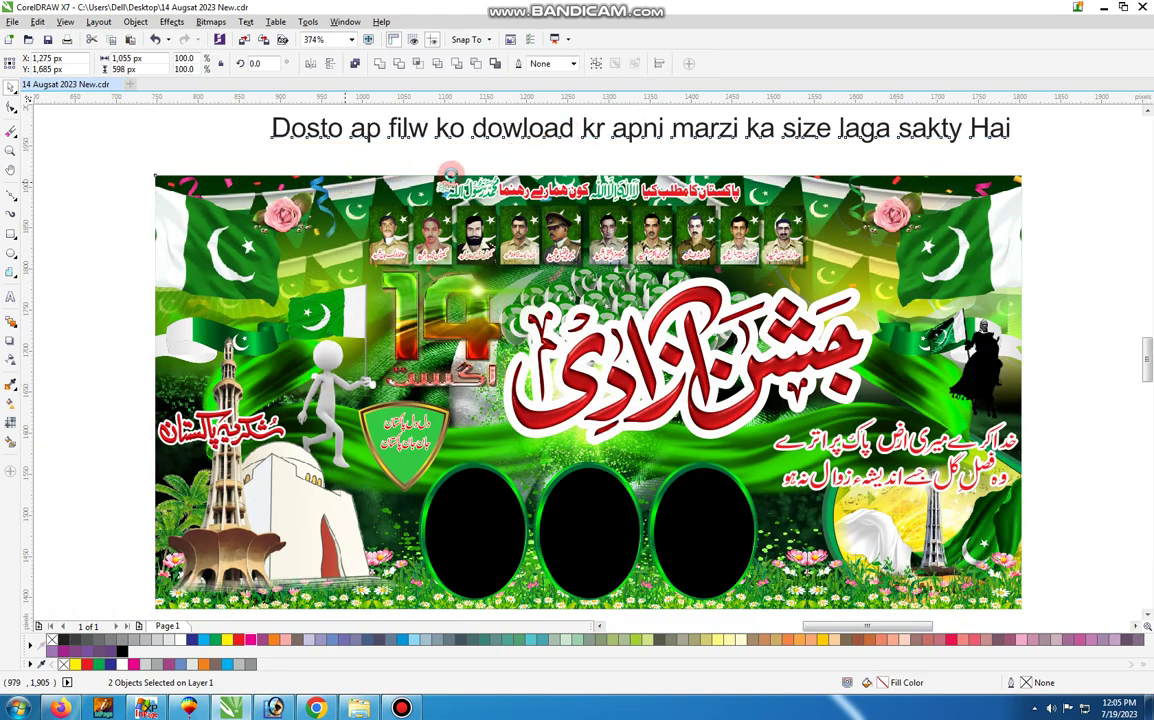
# Step: Correct the misspelled word "filw" to "file" in the text line above the banner
pyautogui.doubleClick(360, 127)
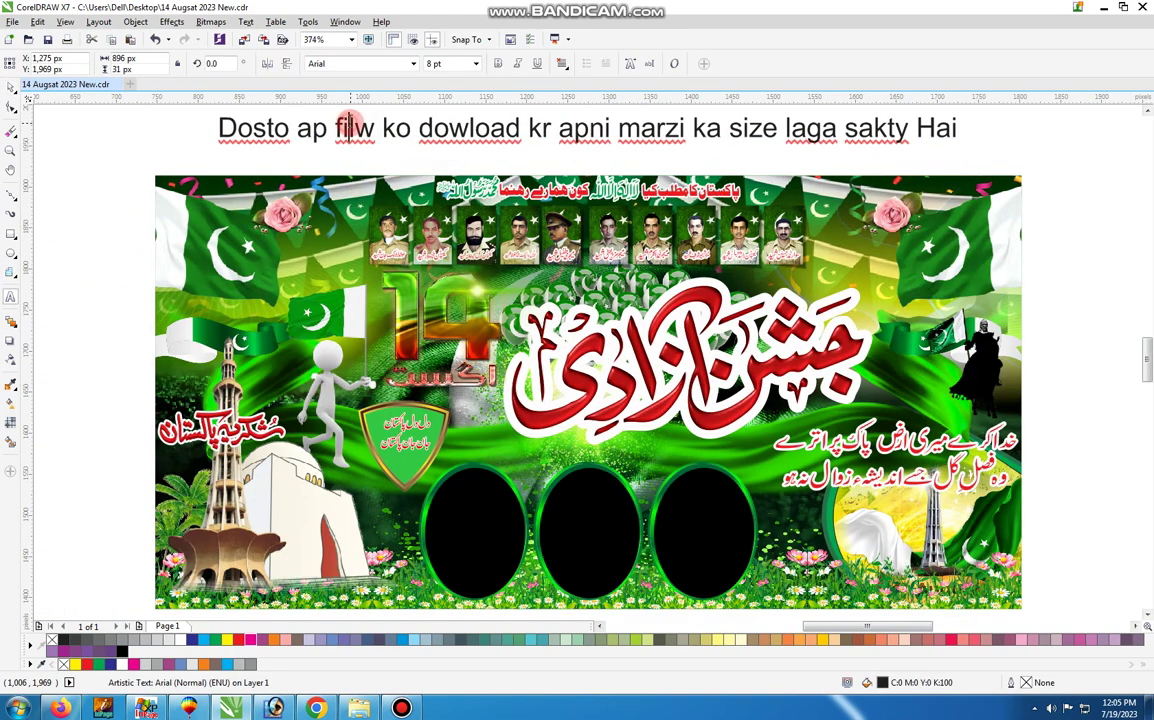
pyautogui.moveTo(355, 124); pyautogui.dragTo(368, 125)
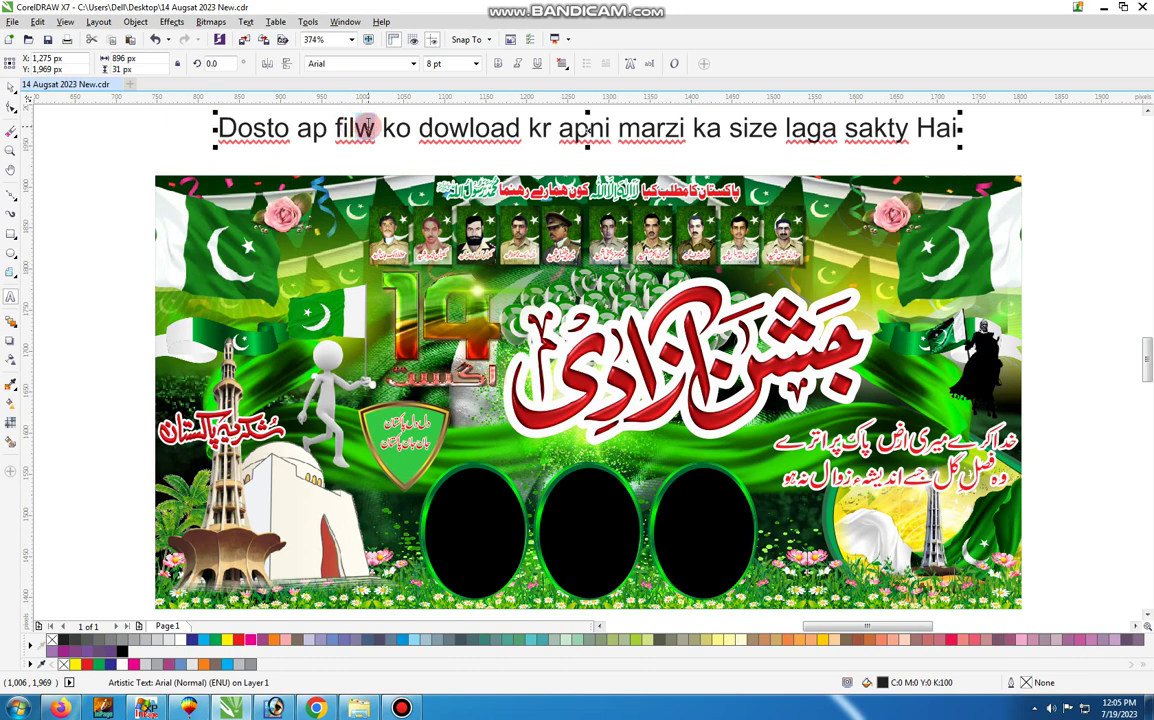
pyautogui.press('BackSpace')
pyautogui.write('e')
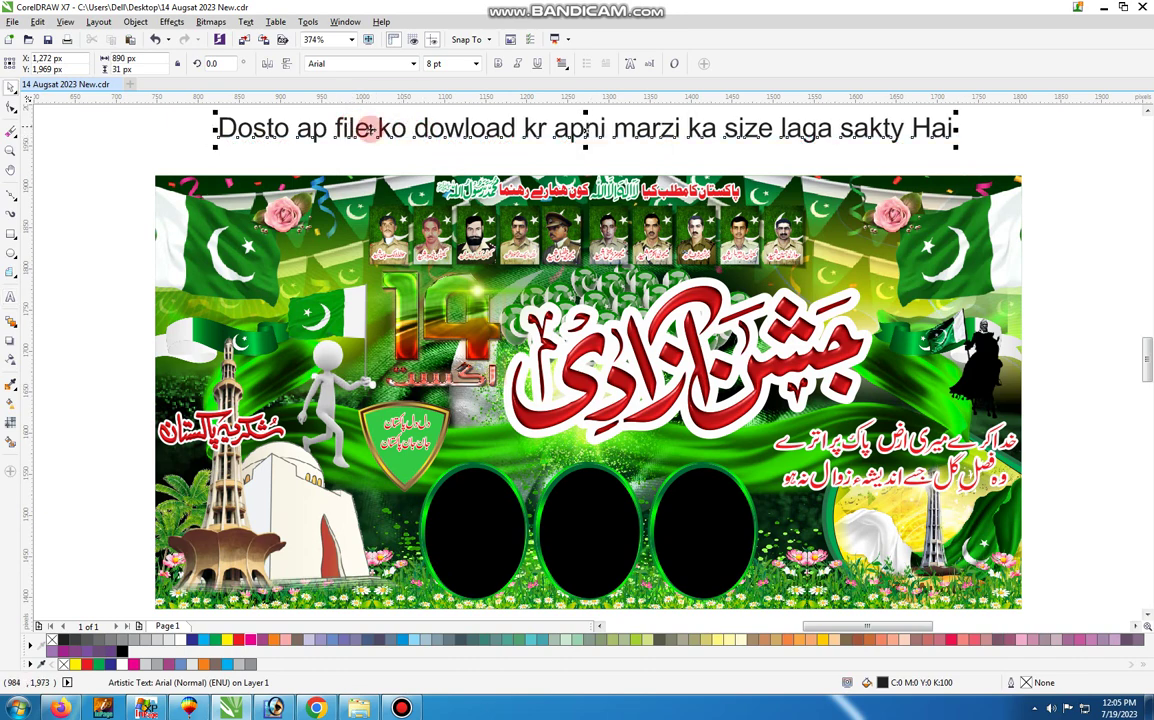
# Step: Move the text line down closer to the banner's upper edge and realign it to the banner's horizontal centre
pyautogui.moveTo(417, 136); pyautogui.dragTo(409, 149)
pyautogui.keyDown('shift'); pyautogui.click(331, 176); pyautogui.keyUp('shift')
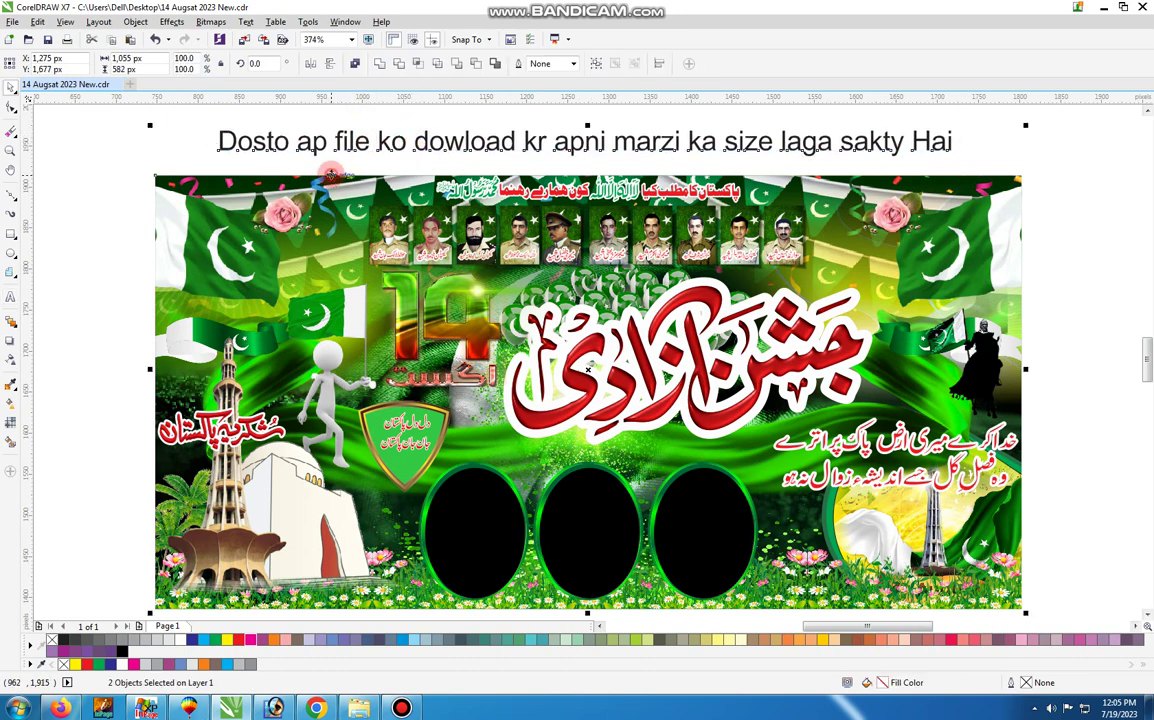
pyautogui.click(540, 160)
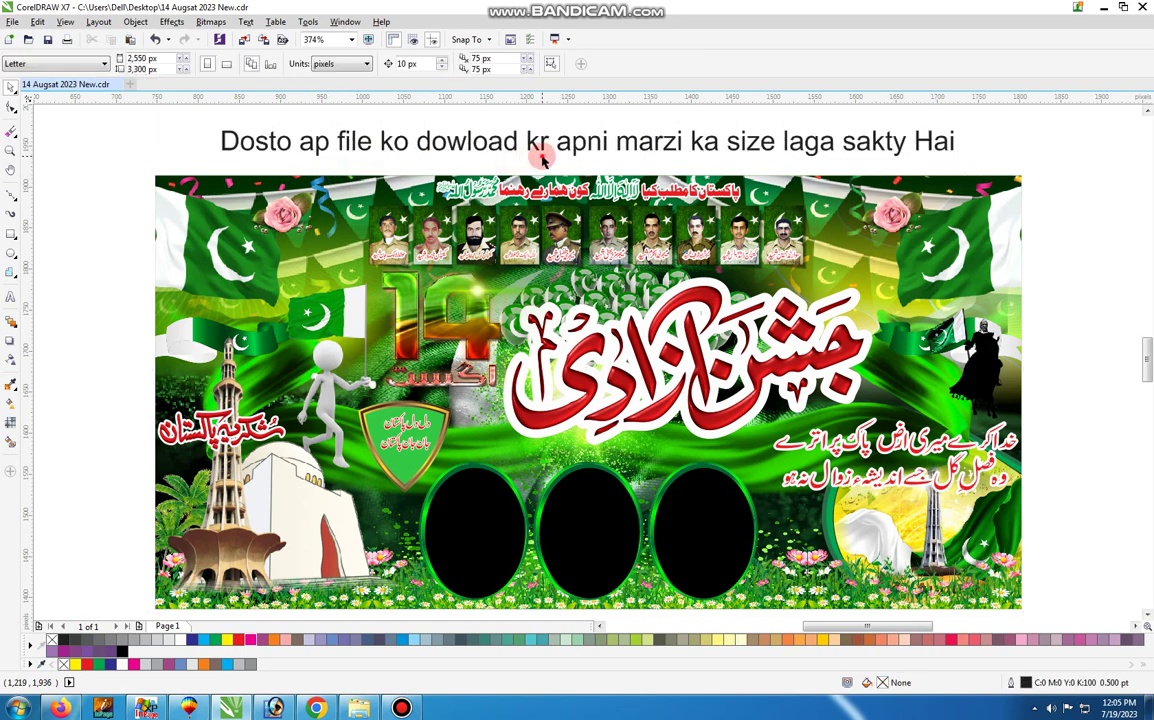
# Step: Insert the word "k" after "kr" in the text line and fill the whole line with red
pyautogui.doubleClick(541, 148)
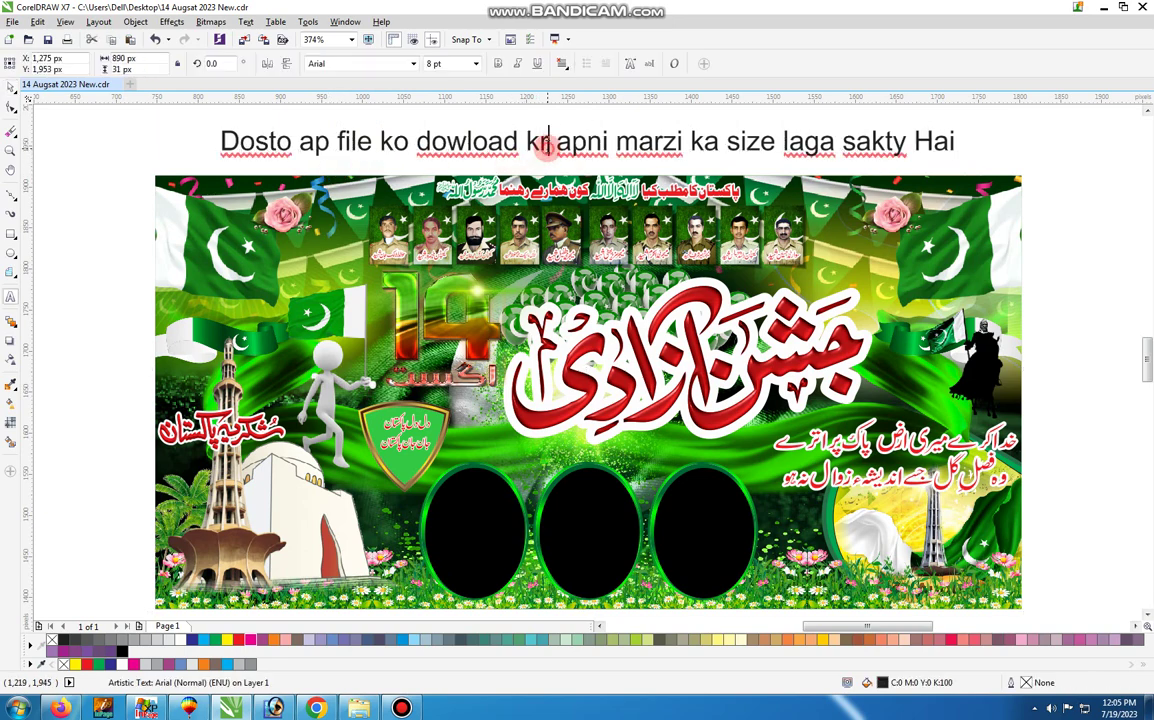
pyautogui.write('k')
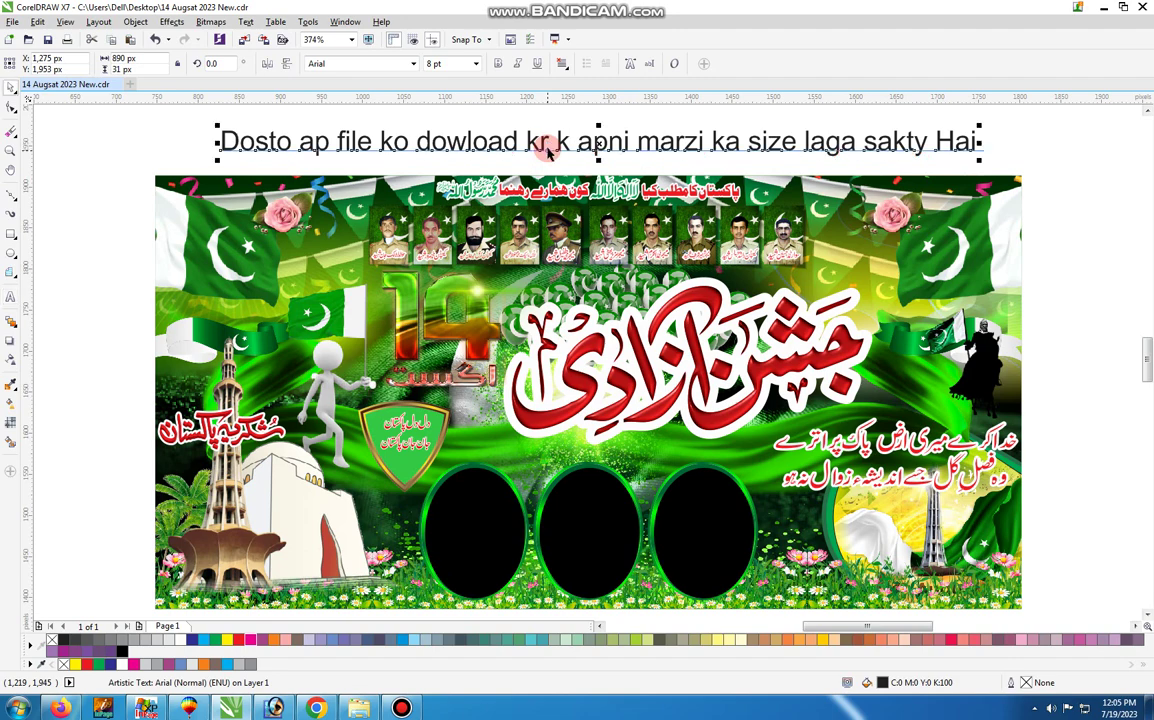
pyautogui.click(247, 640)
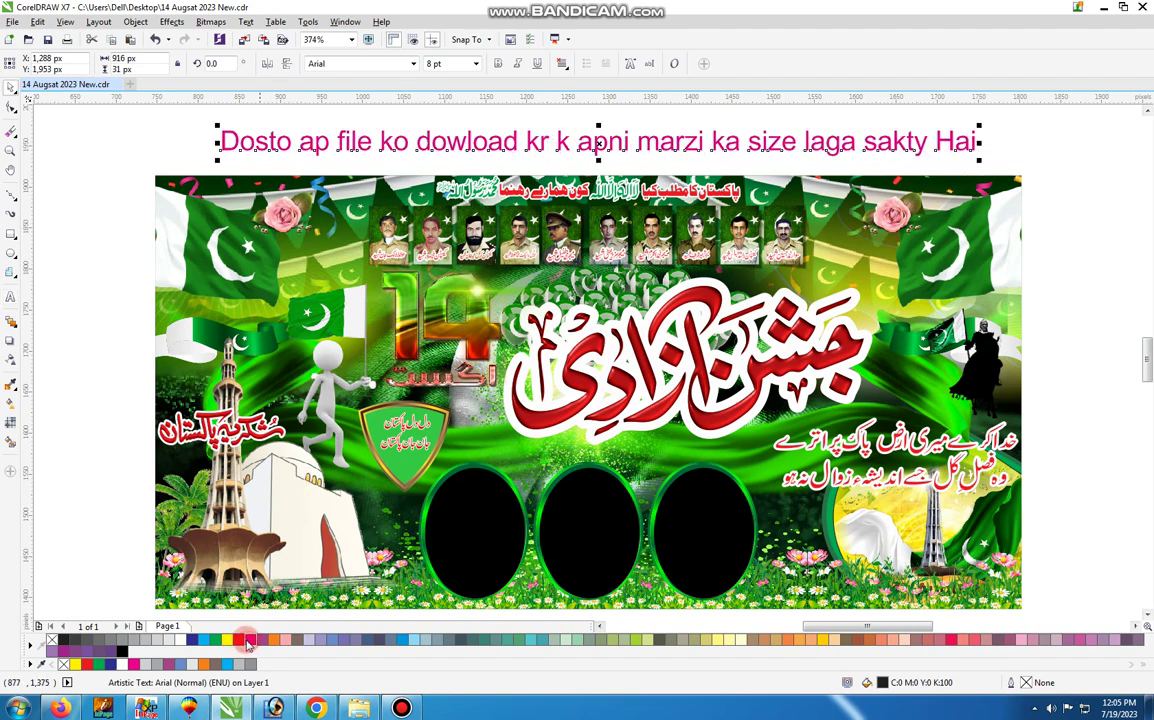
pyautogui.click(241, 640)
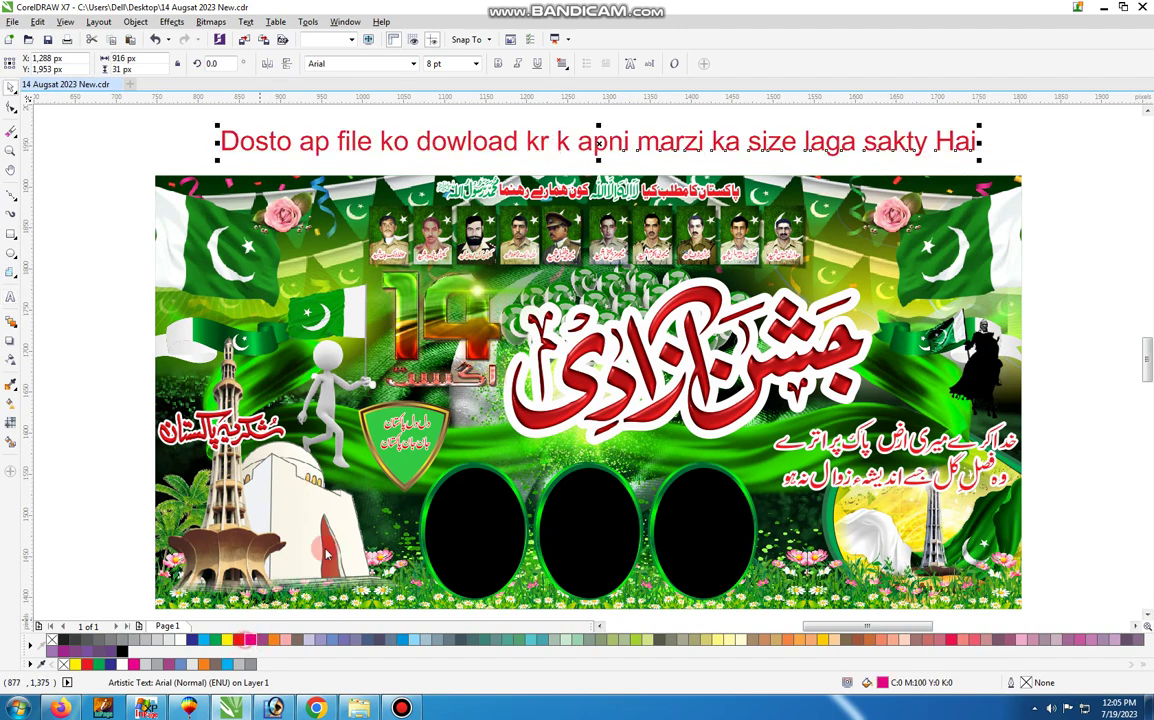
# Step: Set the text line's font to Tiffany HvIt BT and centre the widened line horizontally on the banner
pyautogui.click(360, 63)
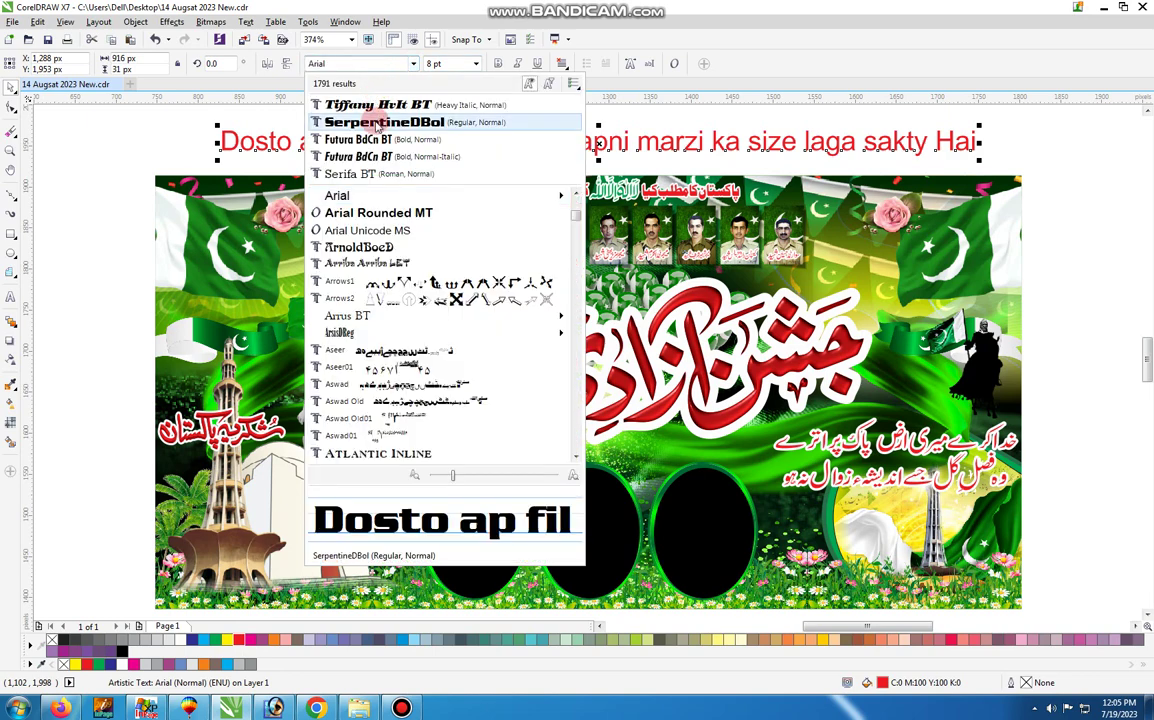
pyautogui.click(377, 104)
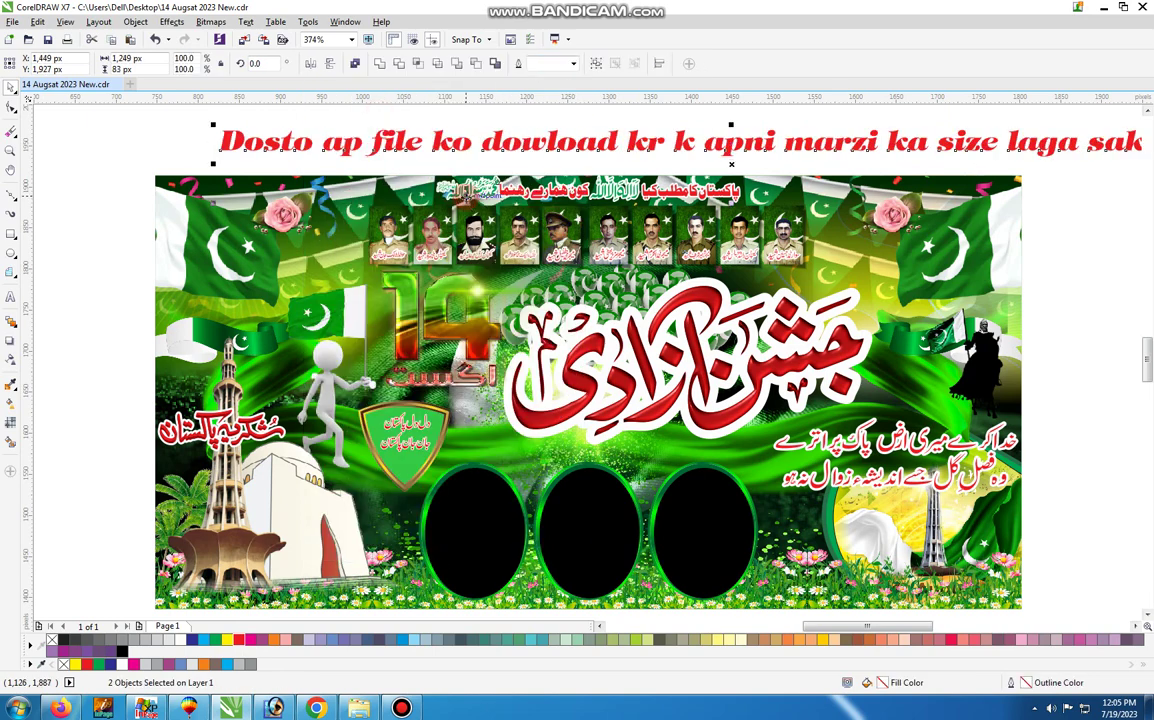
pyautogui.click(1007, 128)
pyautogui.click(967, 137)
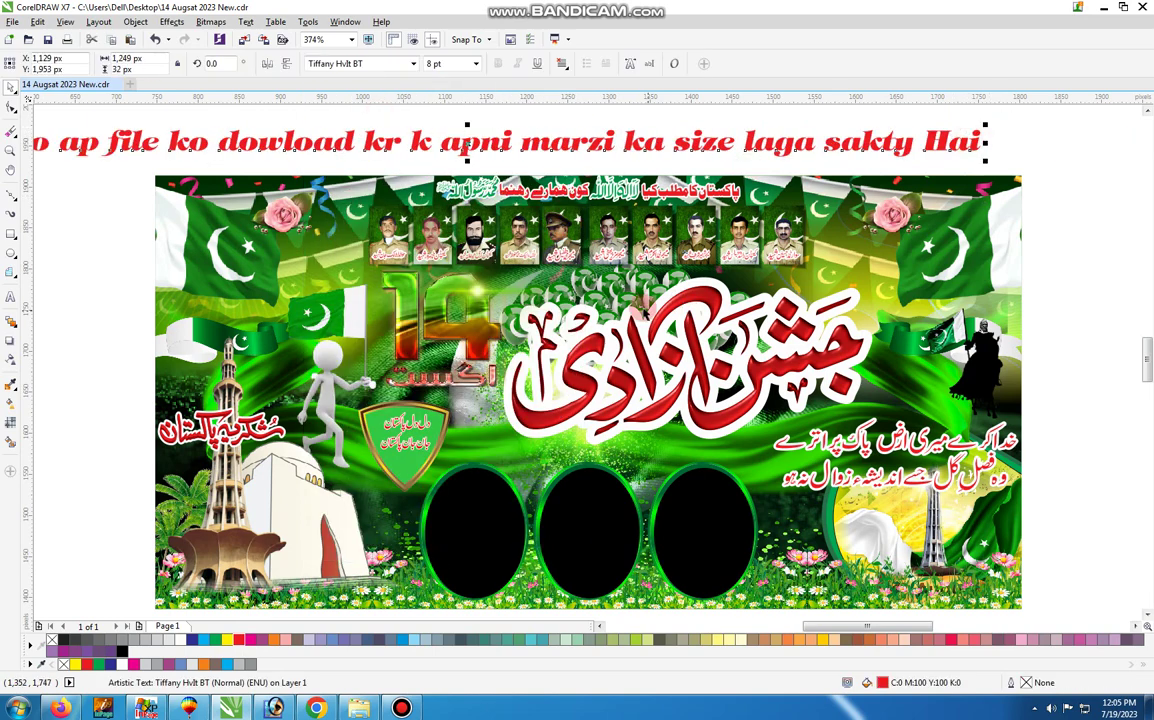
pyautogui.keyDown('shift'); pyautogui.click(633, 297); pyautogui.keyUp('shift')
pyautogui.press('e')
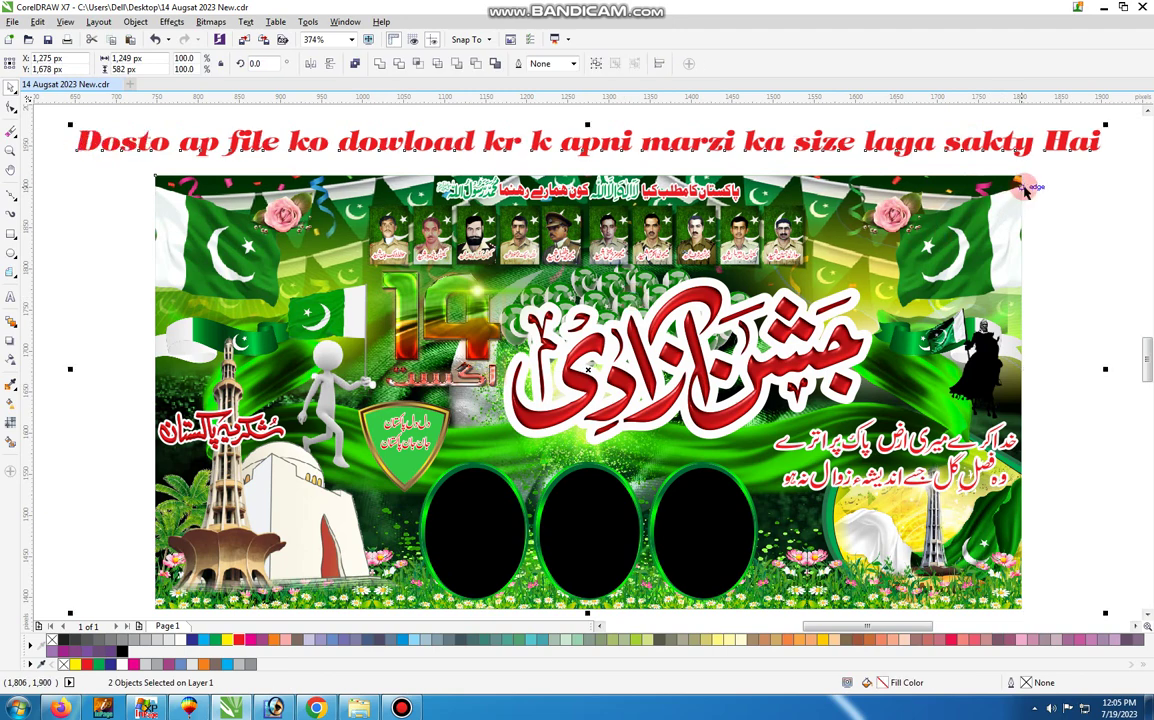
# Step: Nudge the red text line slightly down, nearer to the banner's upper edge
pyautogui.press('Escape')
pyautogui.scroll(1, 591, 275)
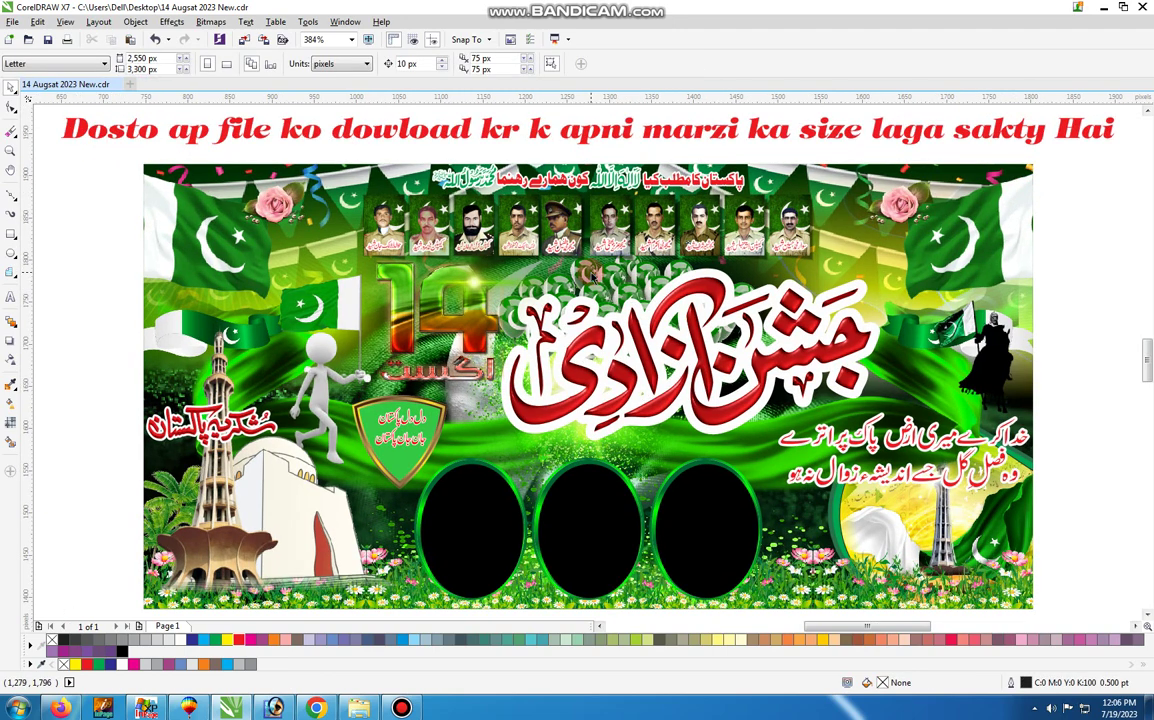
pyautogui.press('F3')
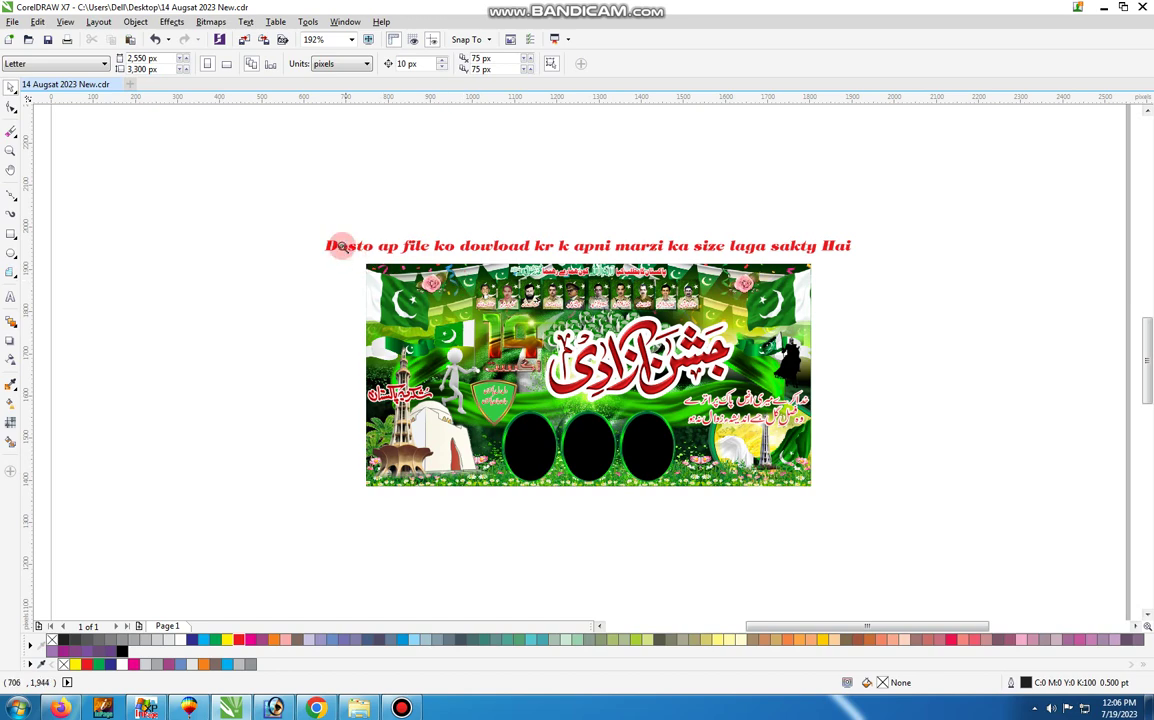
pyautogui.moveTo(310, 223); pyautogui.dragTo(850, 538)
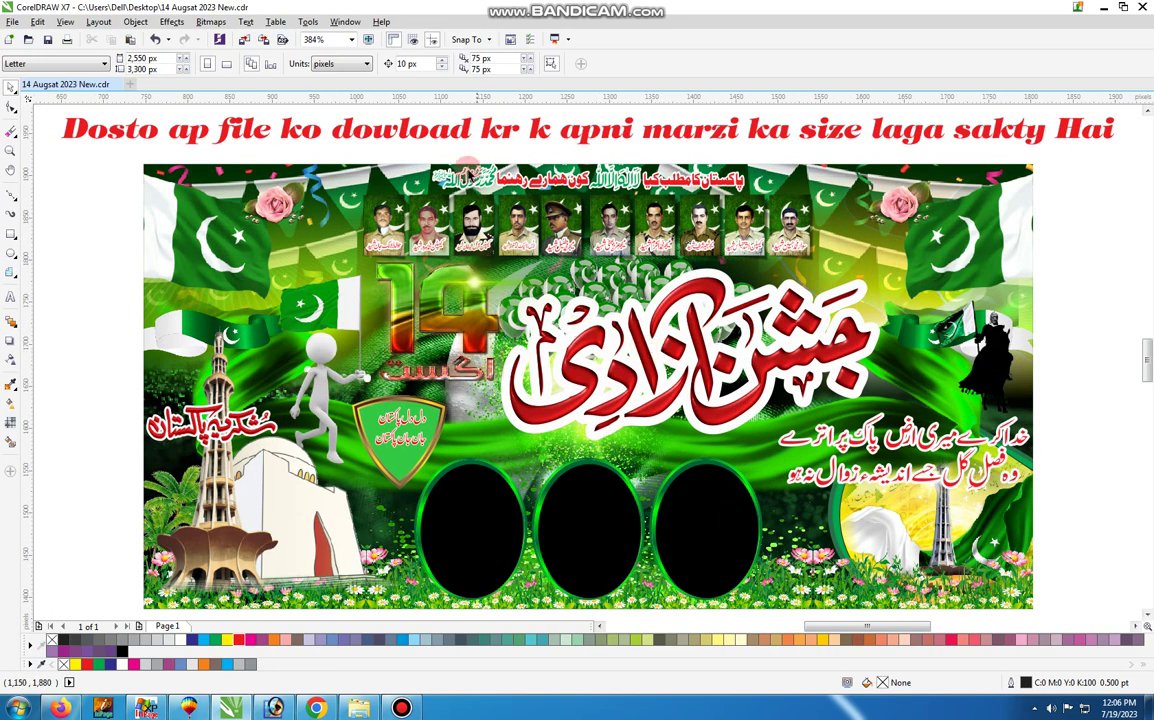
pyautogui.click(398, 114)
pyautogui.moveTo(440, 130); pyautogui.dragTo(440, 140)
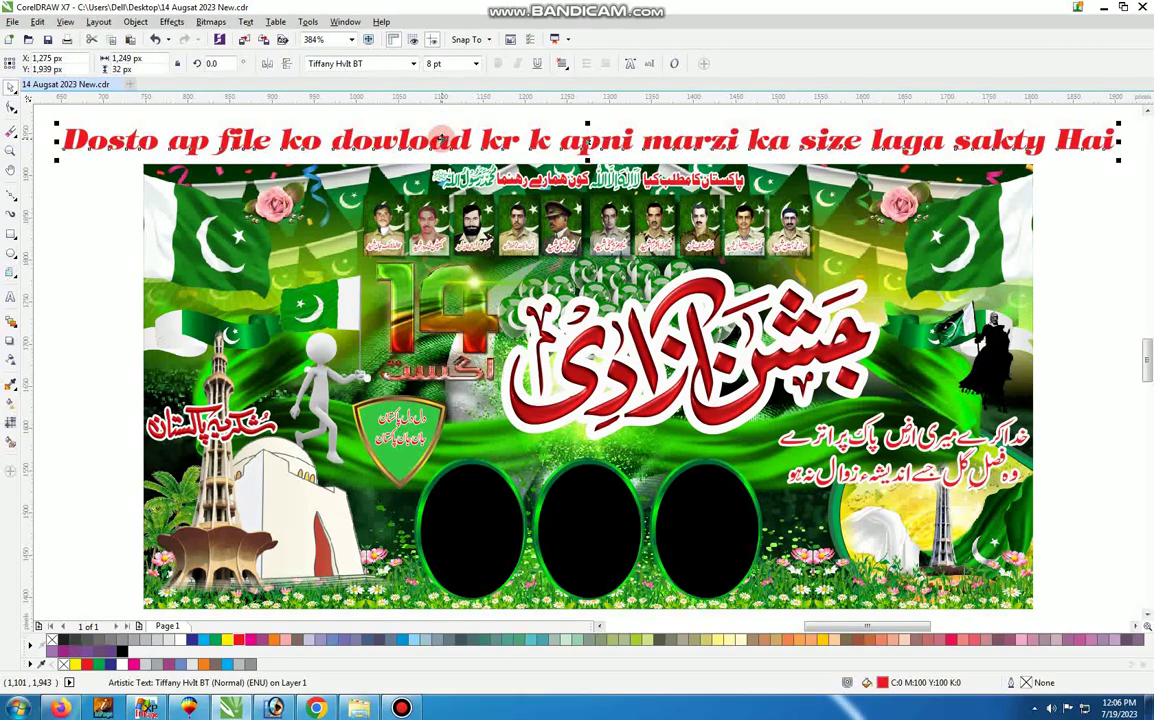